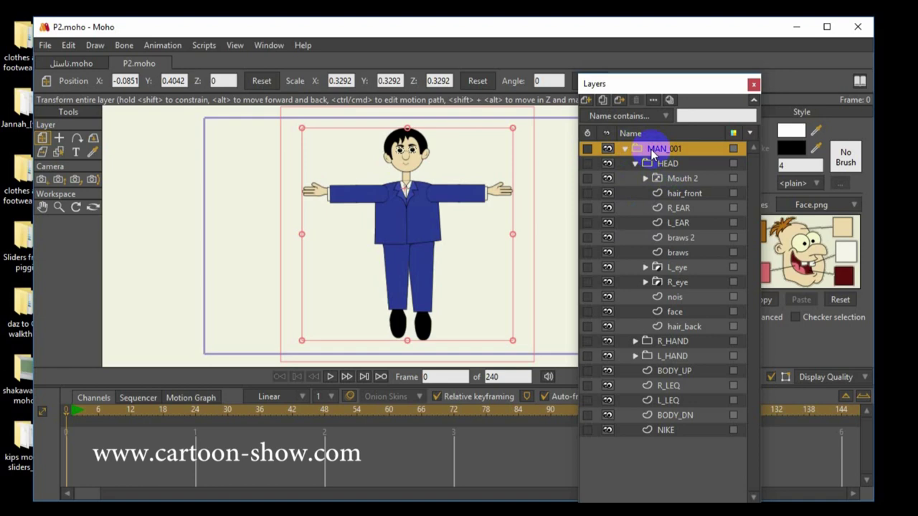
left_click(662, 176)
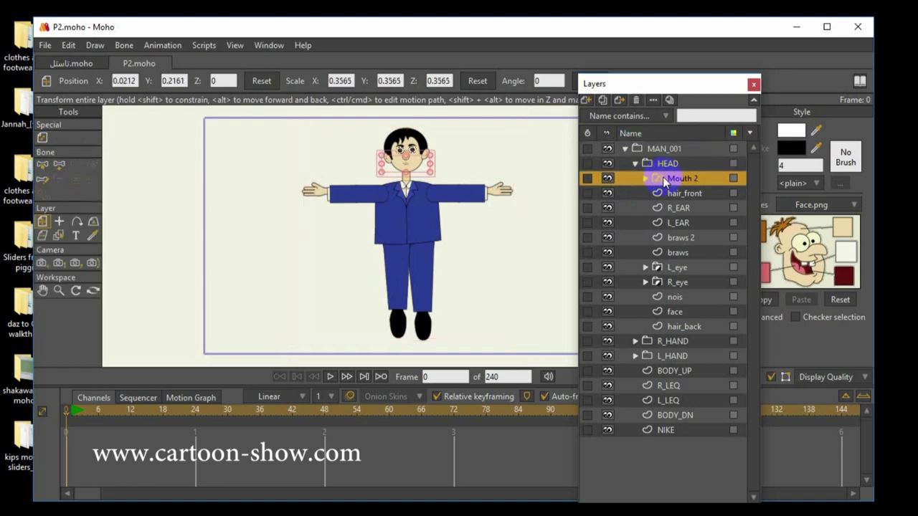
left_click(671, 224, "shift")
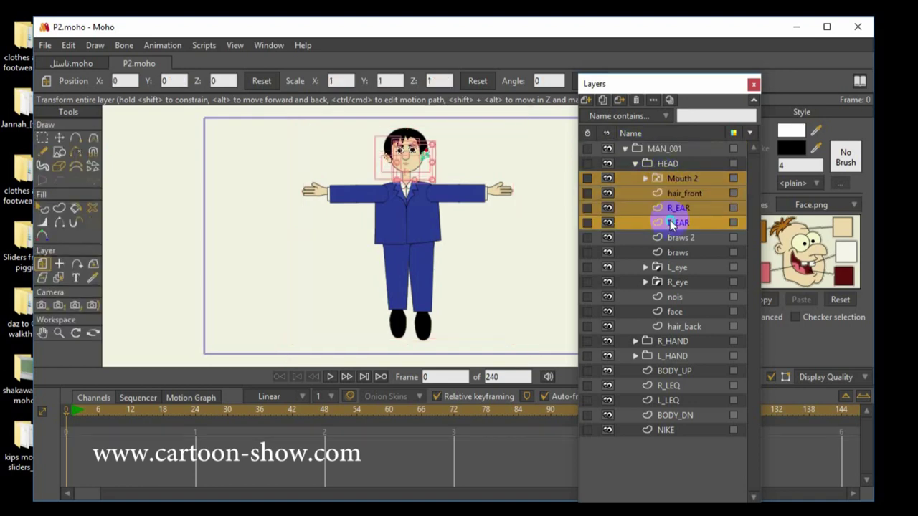
right_click(671, 224)
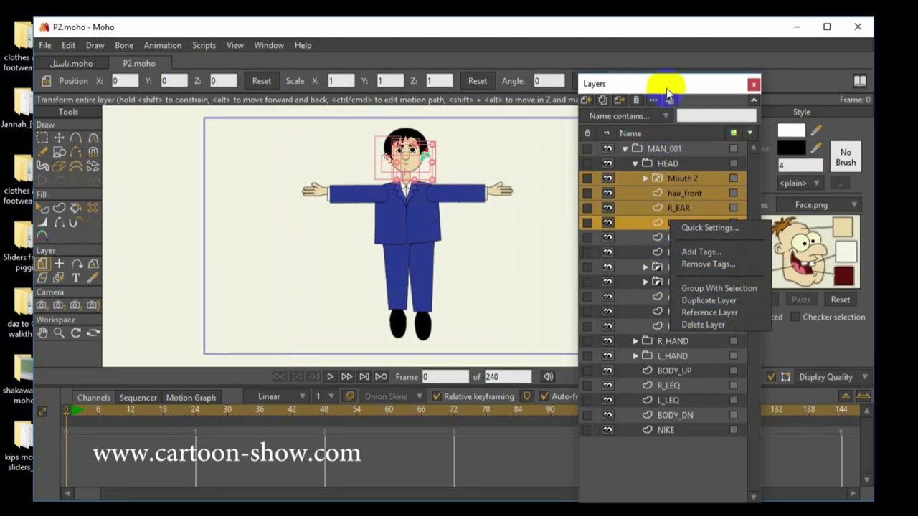
left_click(584, 102)
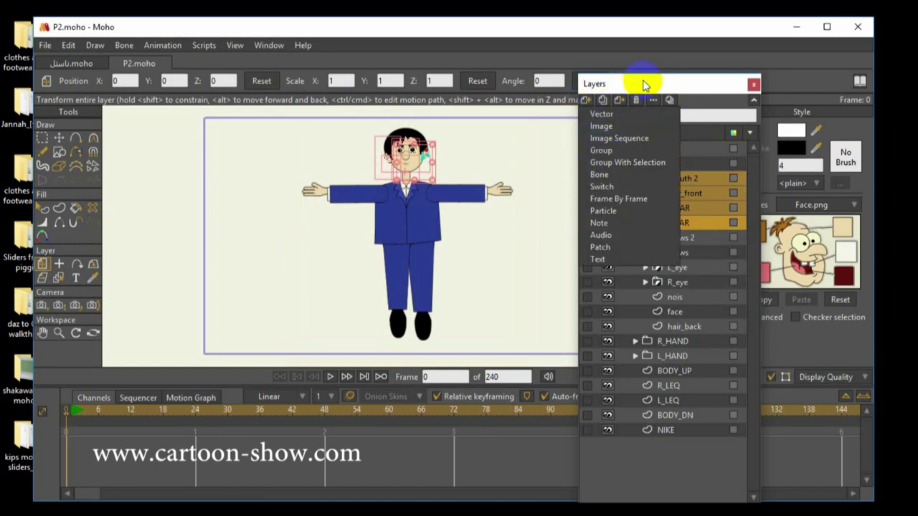
left_click(680, 473)
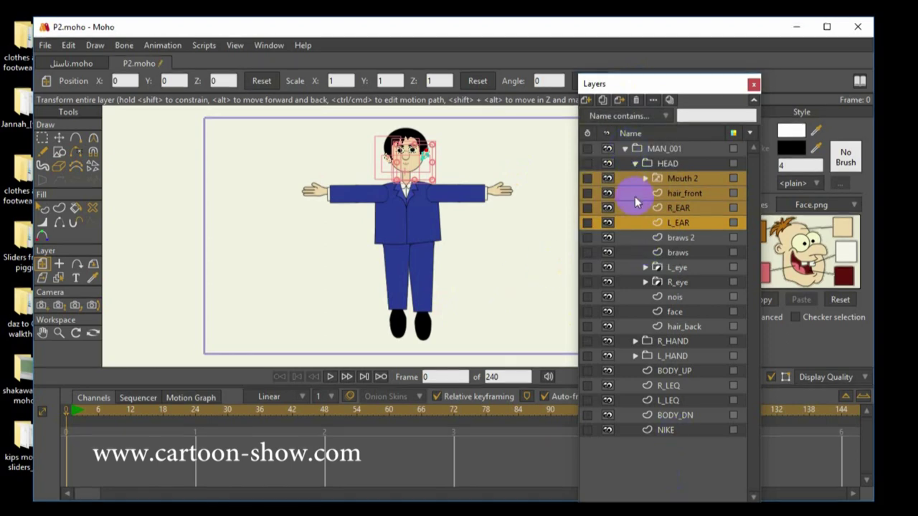
Collapse the MAN_001 group and convert it to a bone layer.
left_click(624, 149)
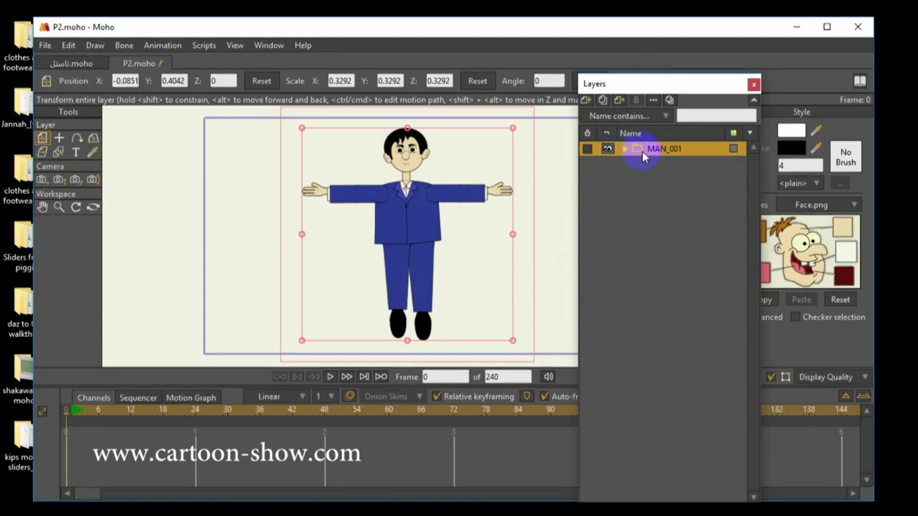
right_click(637, 150)
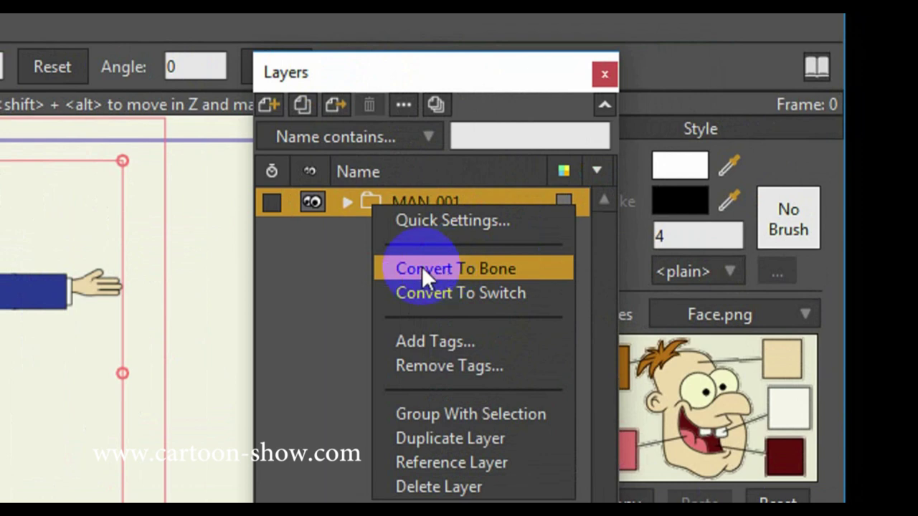
left_click(423, 271)
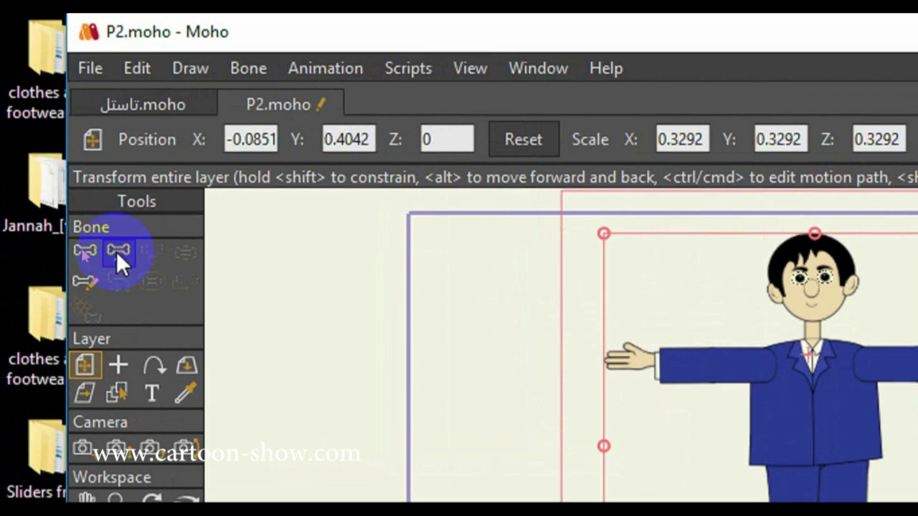
Add a horizontal root bone at the hips, followed by a chain of waist, torso, neck and head bones up the body.
left_click(118, 251)
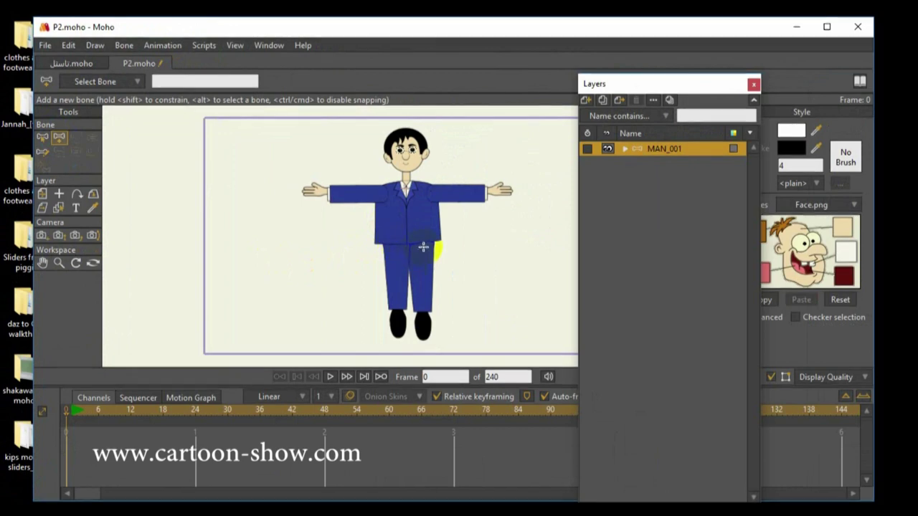
left_click_drag(423, 247, 533, 247)
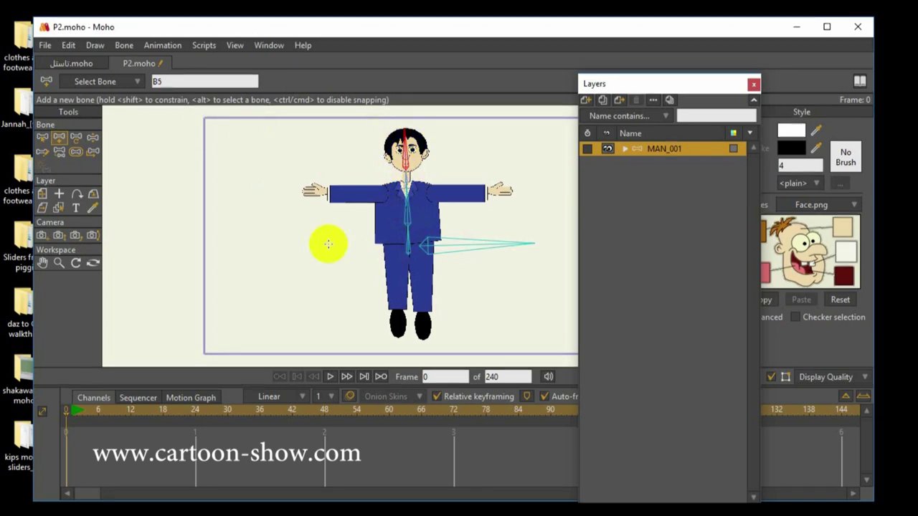
left_click_drag(405, 132, 406, 164)
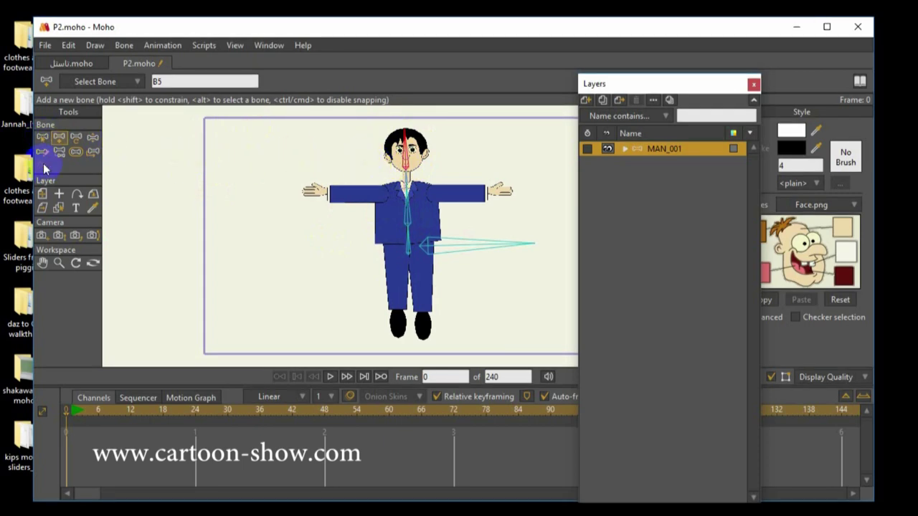
Select the torso bone as parent and add upper arm, forearm and hand bones along the character's right arm.
left_click(42, 138)
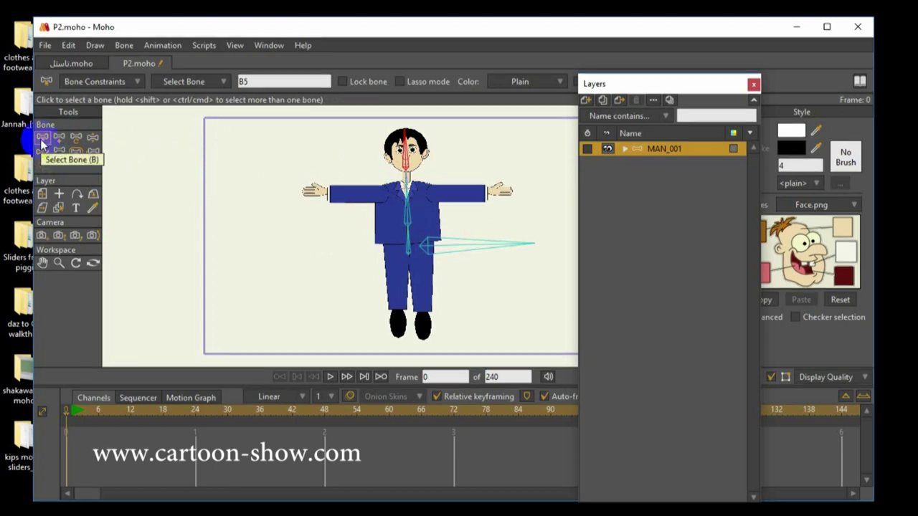
left_click(123, 159)
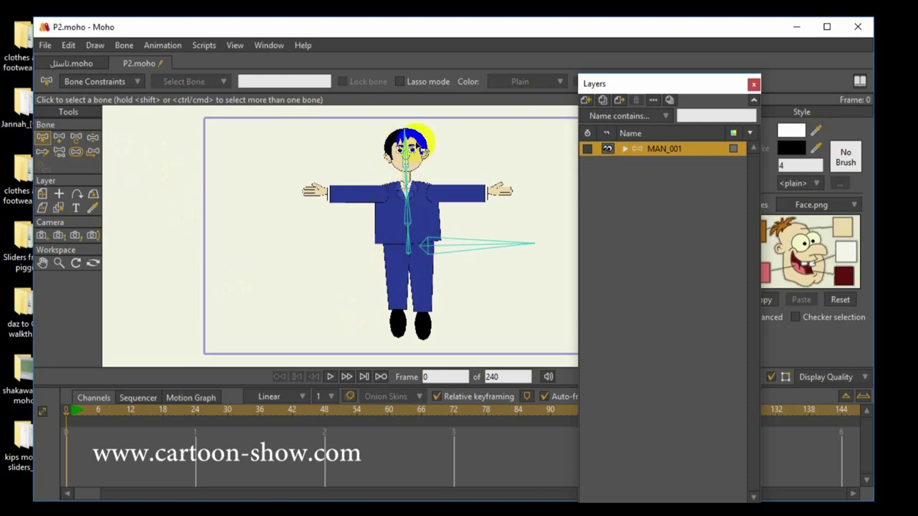
left_click(59, 138)
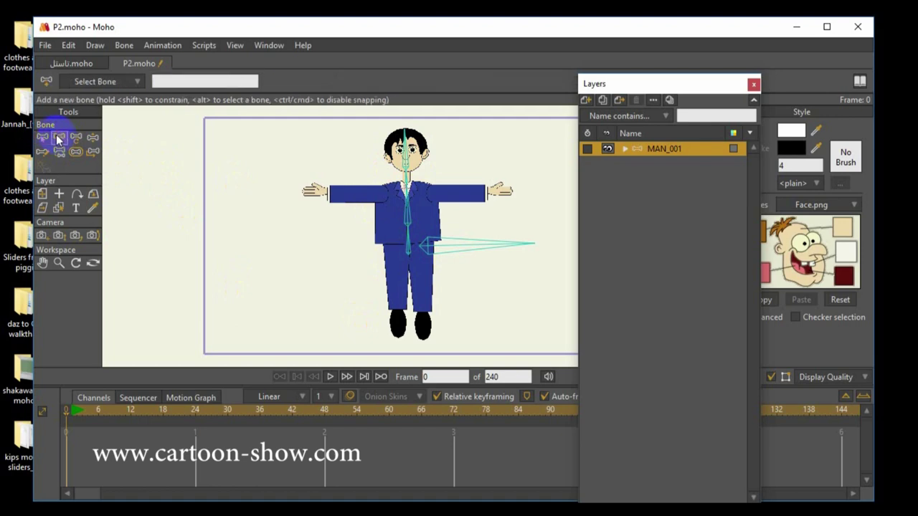
left_click(42, 138)
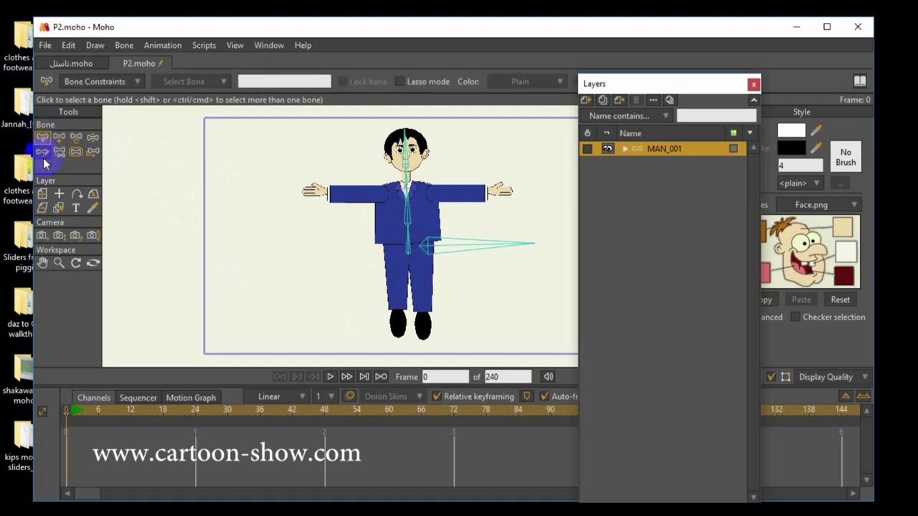
left_click(30, 141)
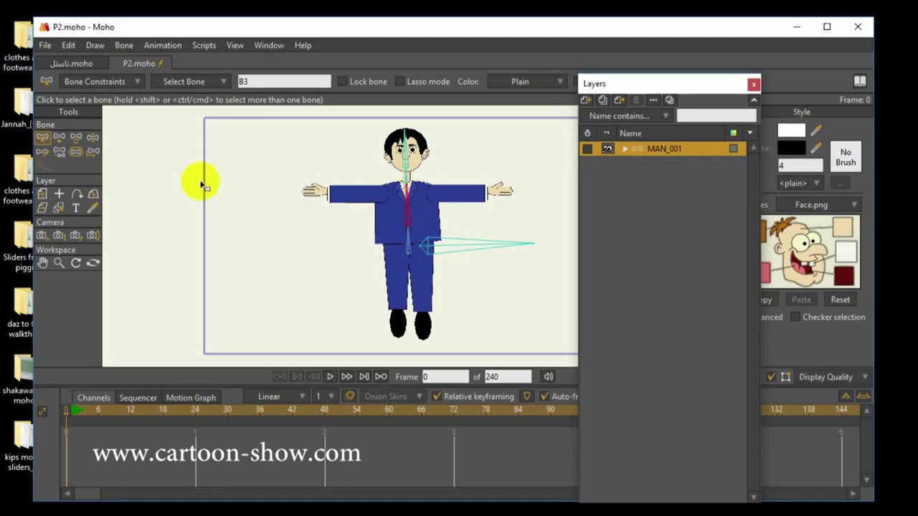
left_click(58, 137)
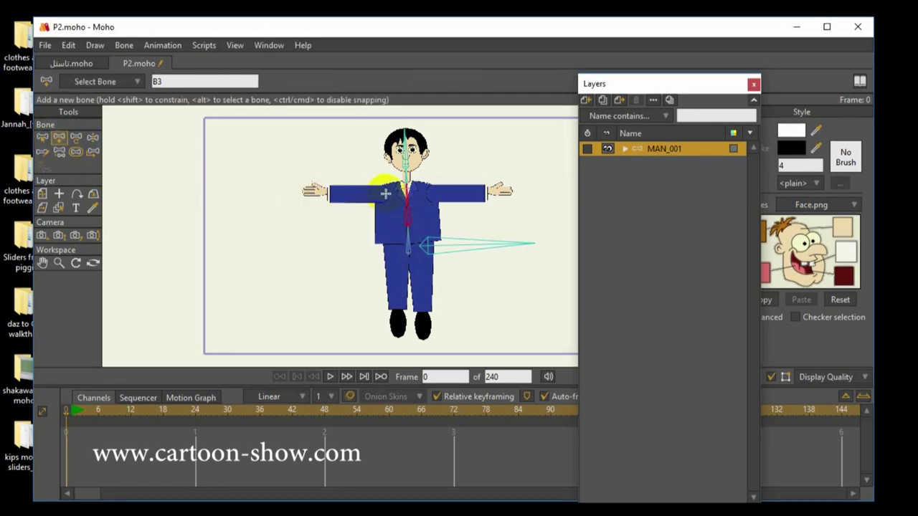
left_click_drag(386, 193, 304, 191)
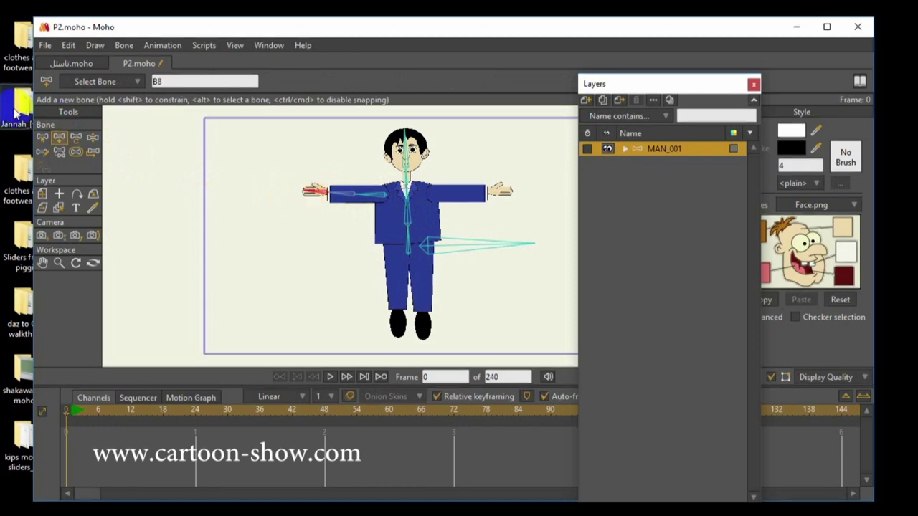
Select the torso bone as parent again and add upper arm, forearm and hand bones along the character's left arm.
left_click(42, 137)
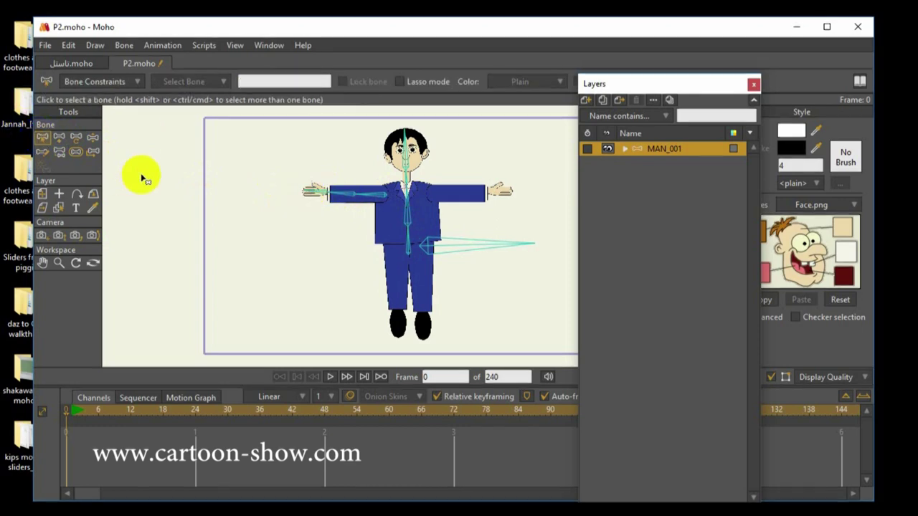
left_click(406, 214)
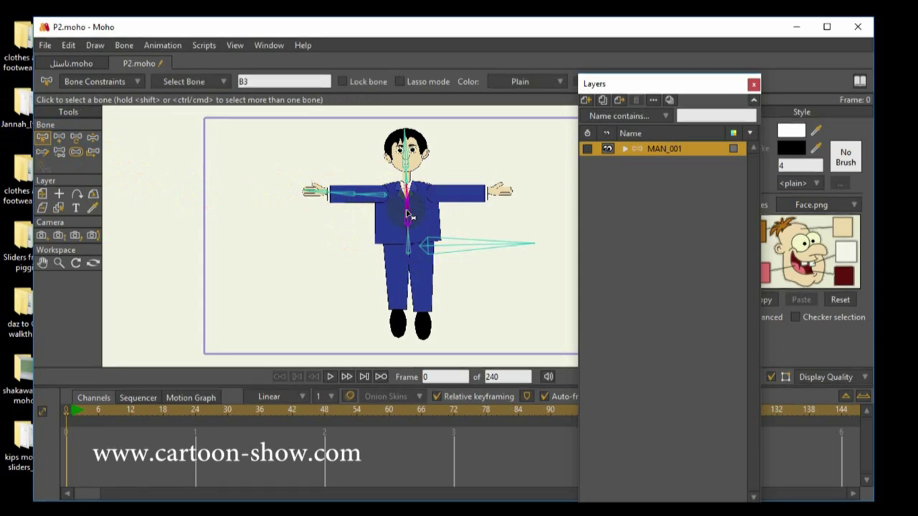
left_click(59, 137)
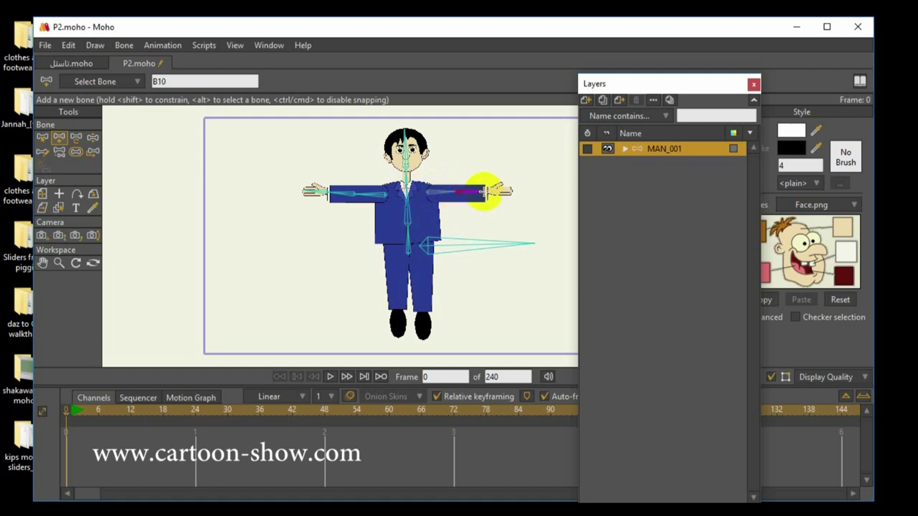
left_click(553, 164)
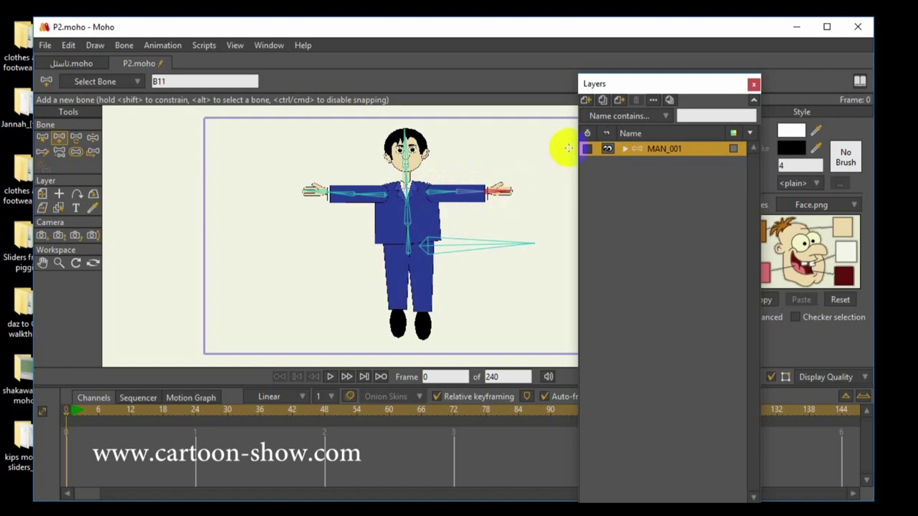
Move the Layers window off the character, then parent thigh, shin and foot bones for the right leg to the waist bone.
left_click_drag(630, 85, 746, 86)
scroll(463, 194, "up", 3)
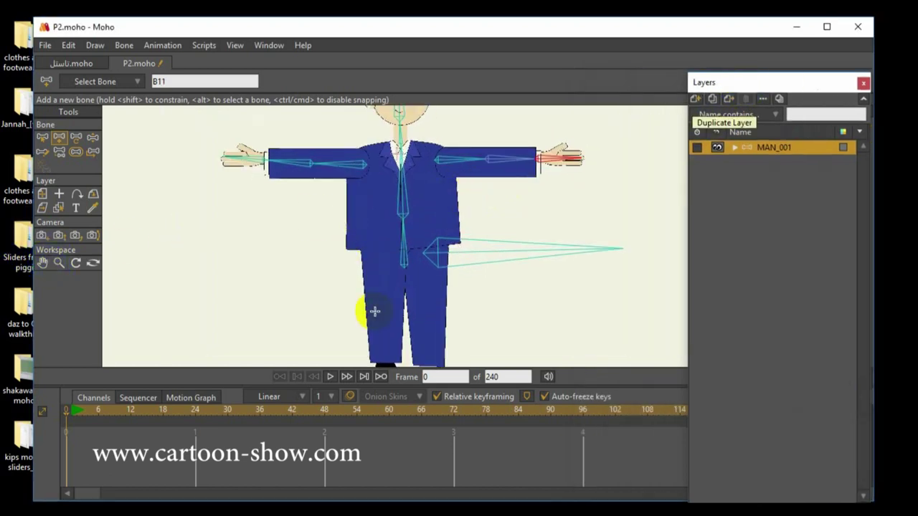
left_click(42, 137)
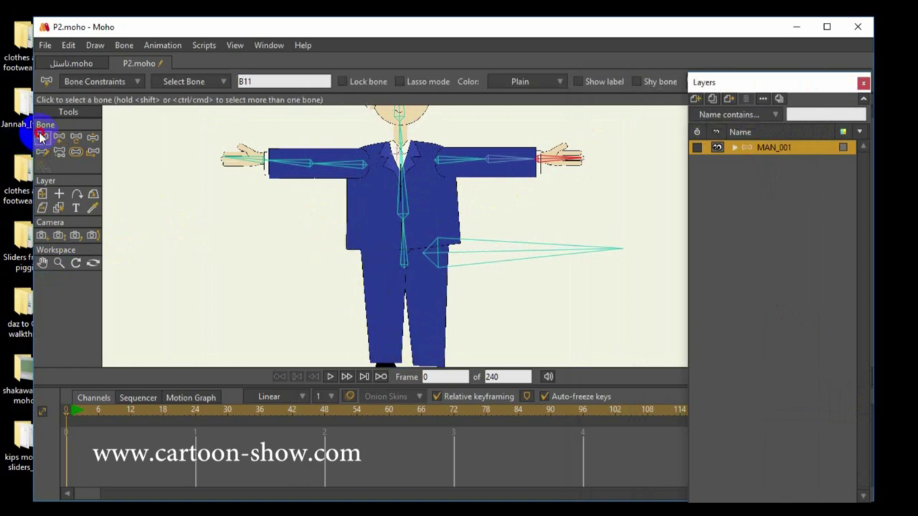
left_click(170, 160)
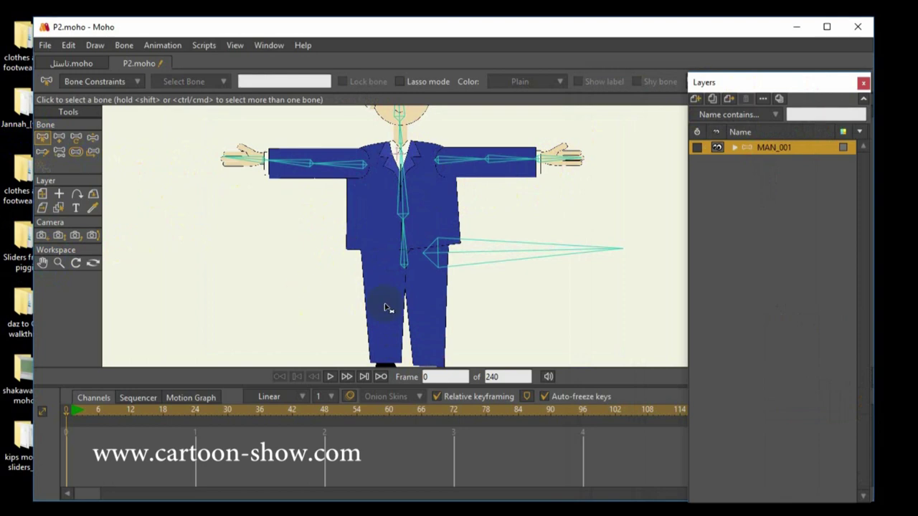
left_click(406, 262)
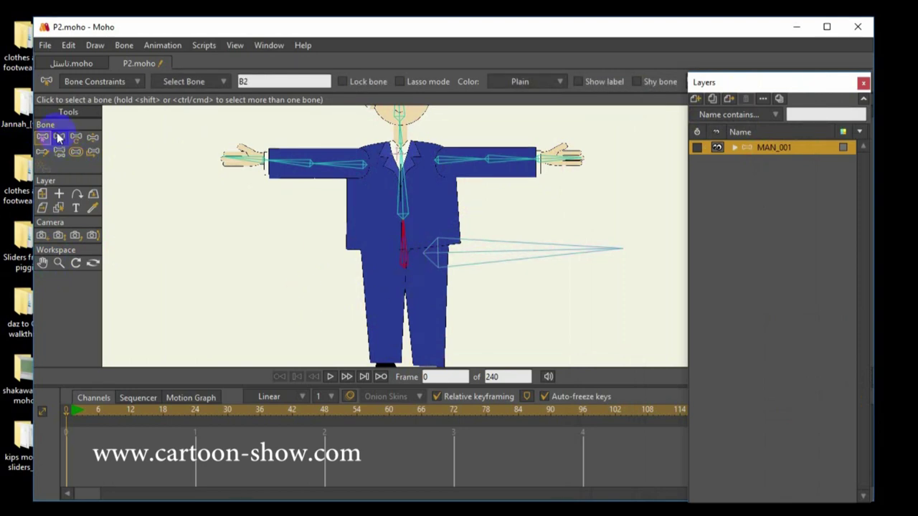
left_click(42, 263)
left_click_drag(134, 286, 179, 232)
left_click(58, 137)
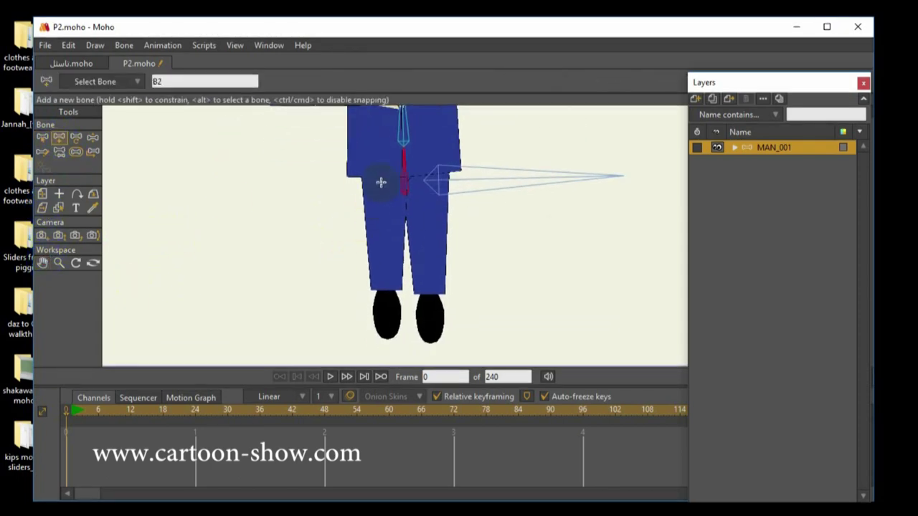
left_click_drag(380, 174, 386, 334)
Select the waist bone as parent again, add thigh, shin and foot bones down the character's left leg, and deselect the bones.
left_click(44, 139)
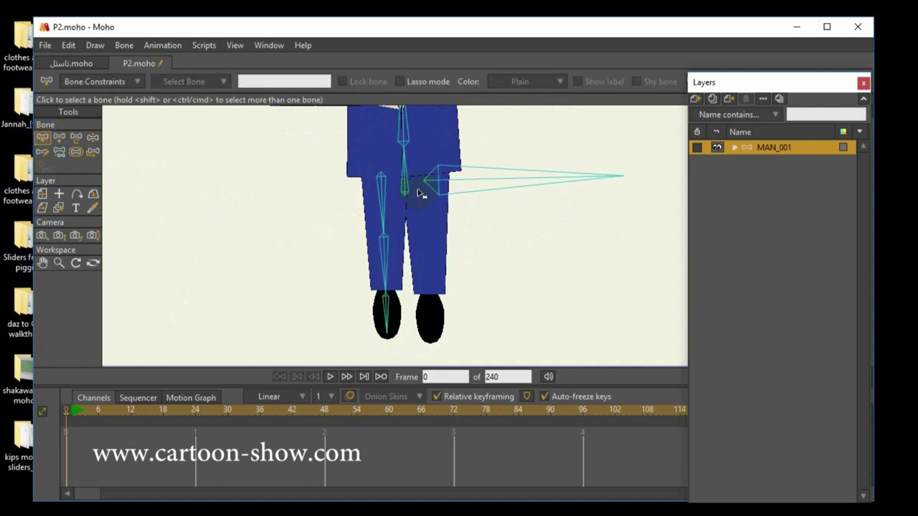
left_click(59, 137)
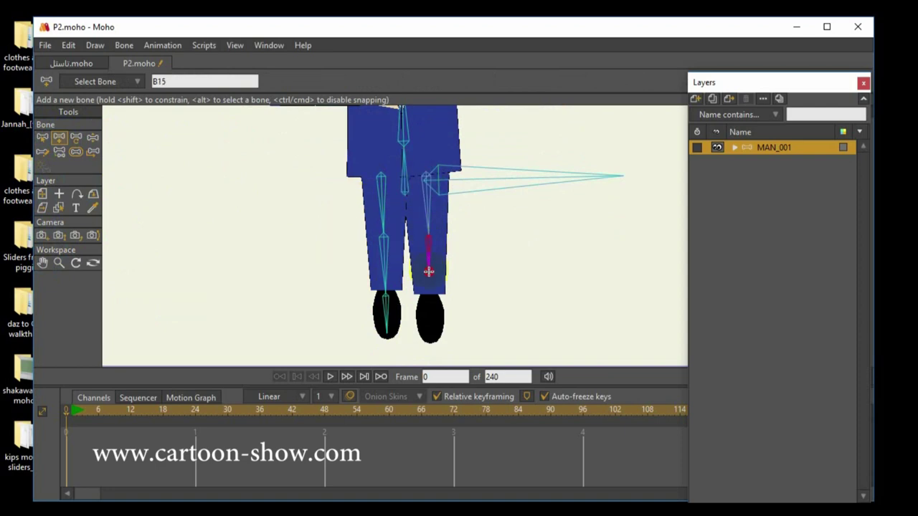
left_click_drag(429, 294, 430, 341)
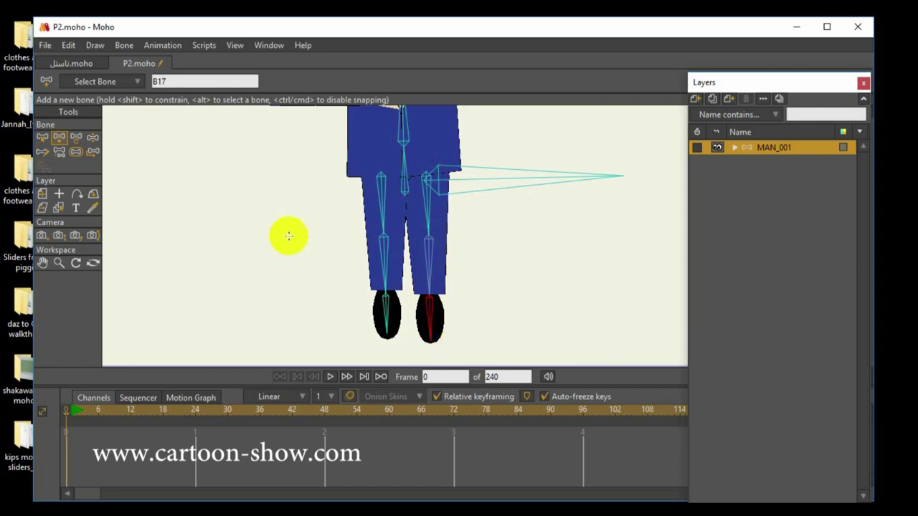
left_click(41, 143)
left_click(164, 180)
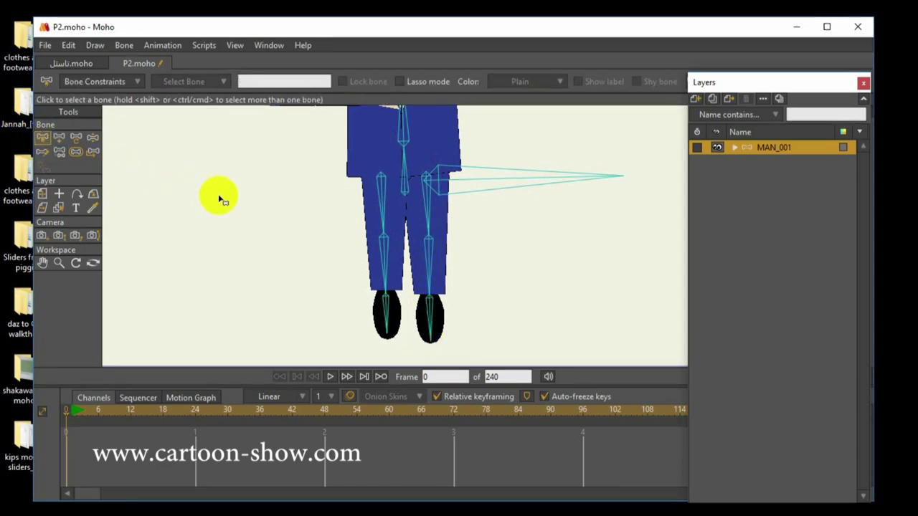
Test the rig by moving the horizontal bone at the waist with Manipulate Bones.
scroll(219, 196, "down", 3)
left_click(45, 264)
scroll(242, 236, "up", 5)
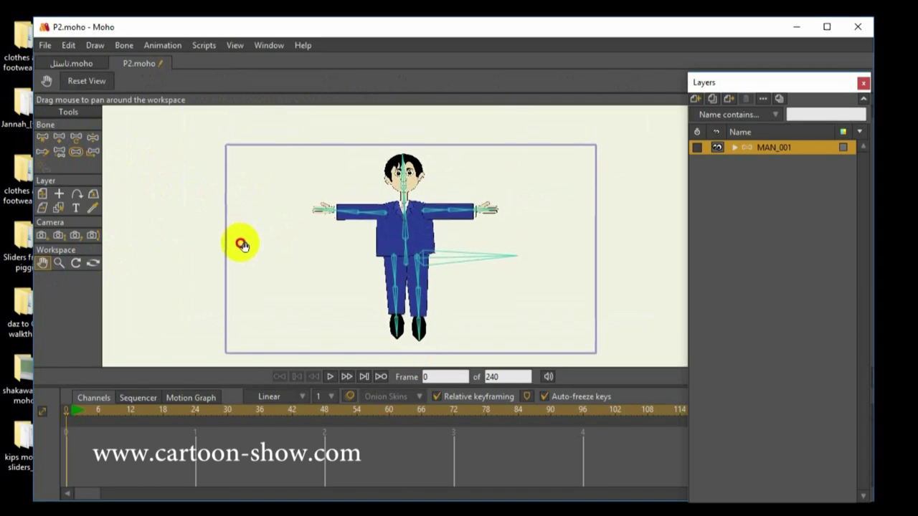
scroll(245, 247, "down", 3)
scroll(245, 248, "up", 1)
scroll(244, 248, "down", 1)
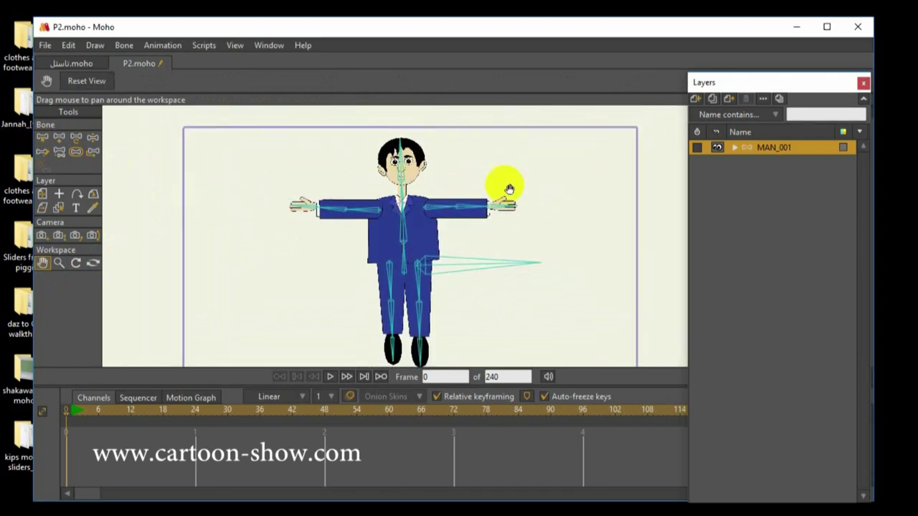
left_click(92, 137)
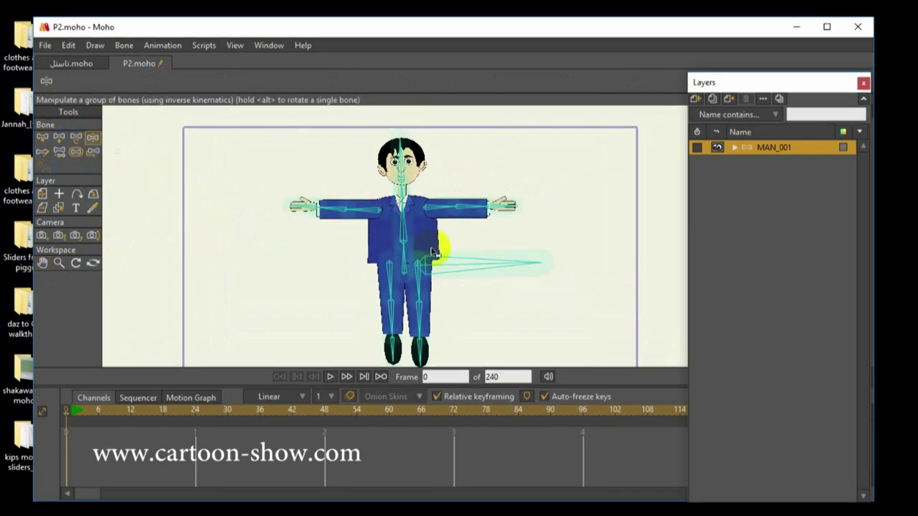
left_click(467, 265)
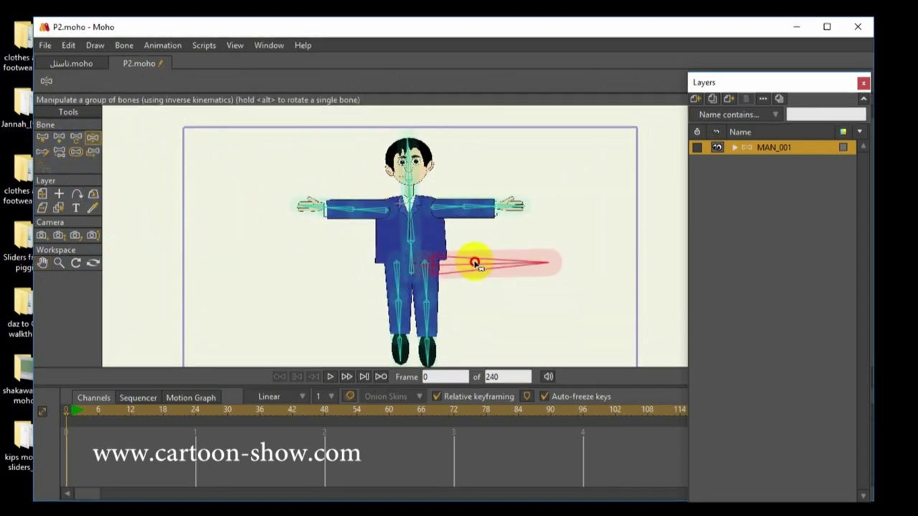
Select every bone in the character's skeleton and reduce their bone strength to 0.
left_click(42, 137)
left_click_drag(257, 133, 560, 359)
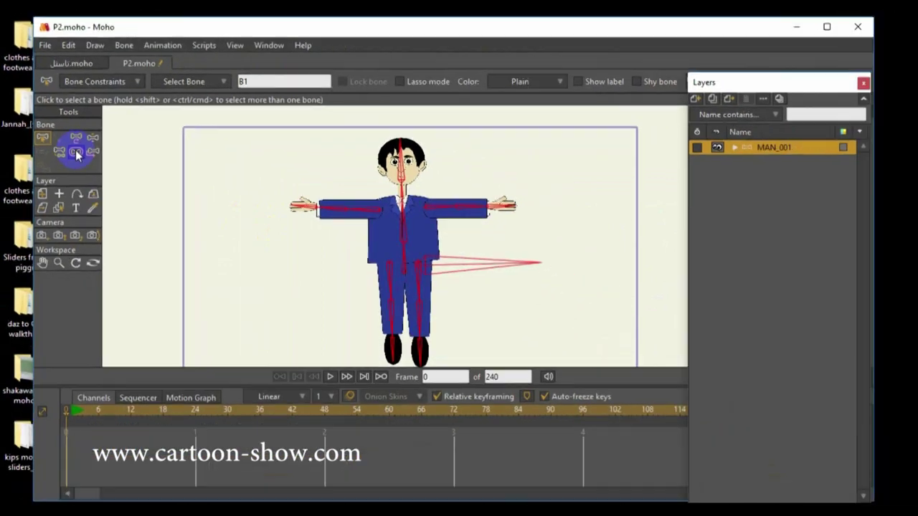
left_click(75, 152)
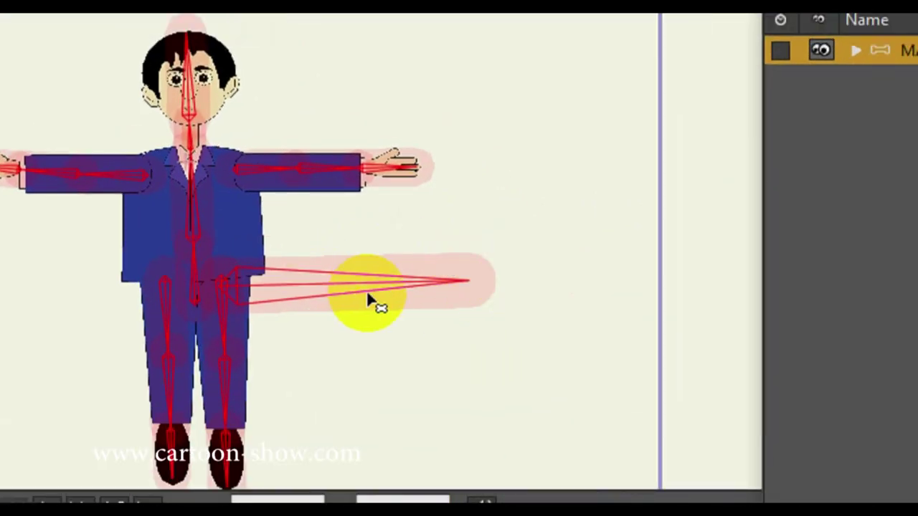
left_click(376, 287)
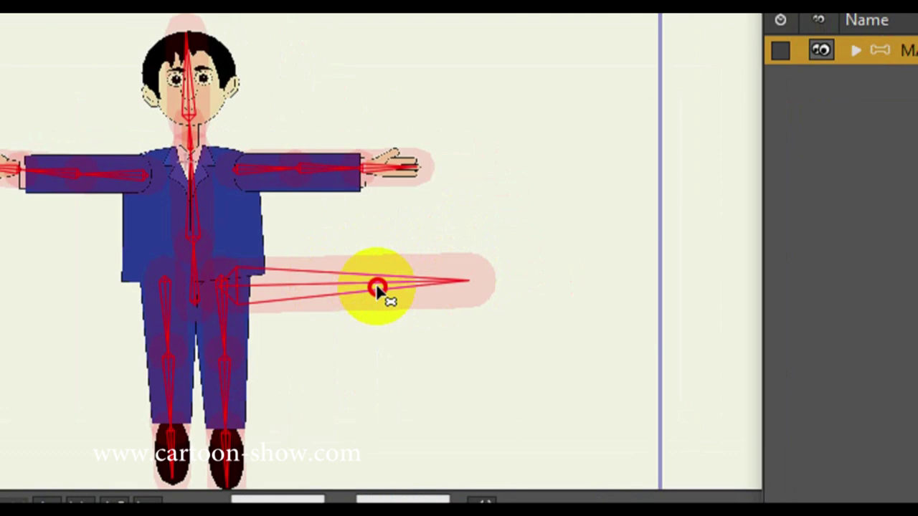
left_click_drag(376, 287, 77, 283)
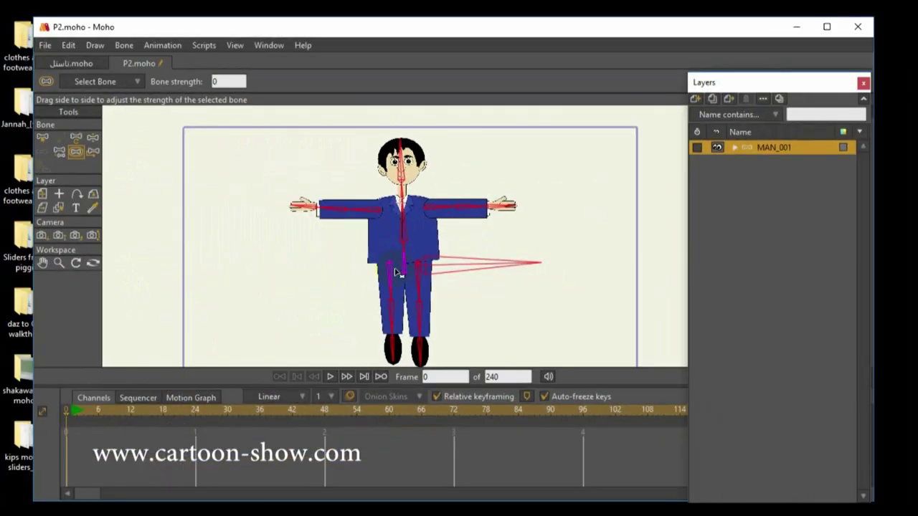
Raise the selected bones' strength to about 1.34, and set the value back to 0.
left_click_drag(441, 272, 535, 266)
left_click(224, 81)
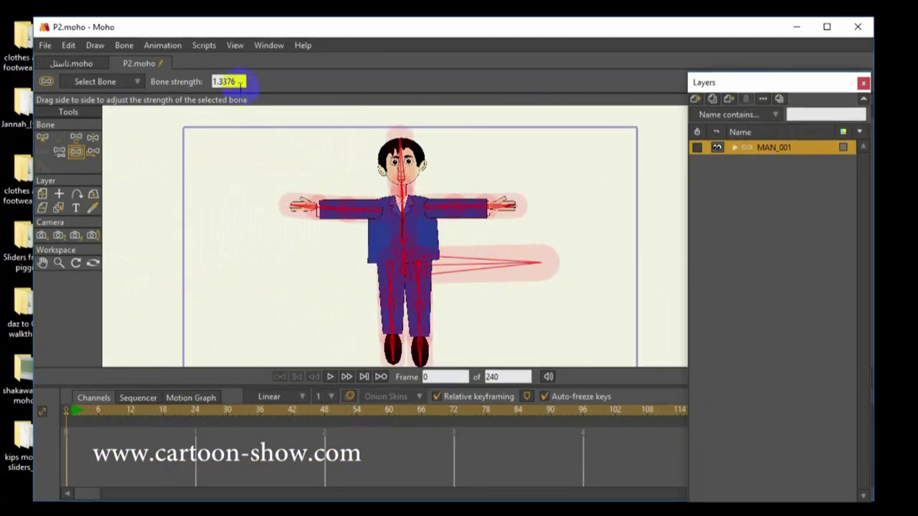
type("0")
key("Return")
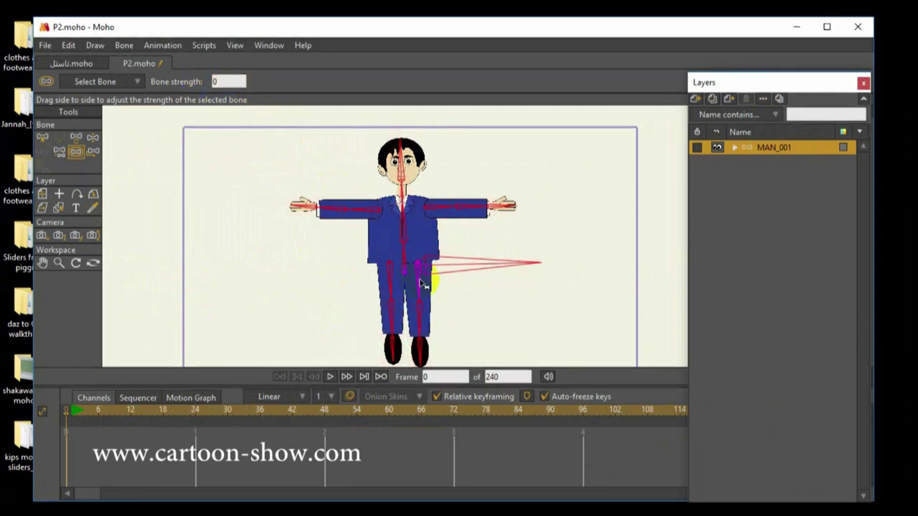
Test how the zero-strength skeleton affects the artwork by manipulating the horizontal bone at the waist.
left_click(42, 137)
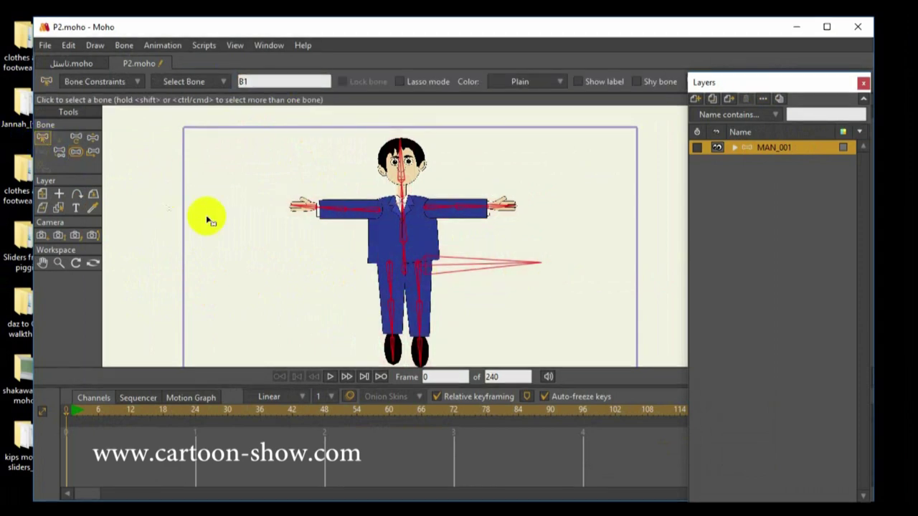
left_click(93, 138)
left_click_drag(446, 274, 599, 268)
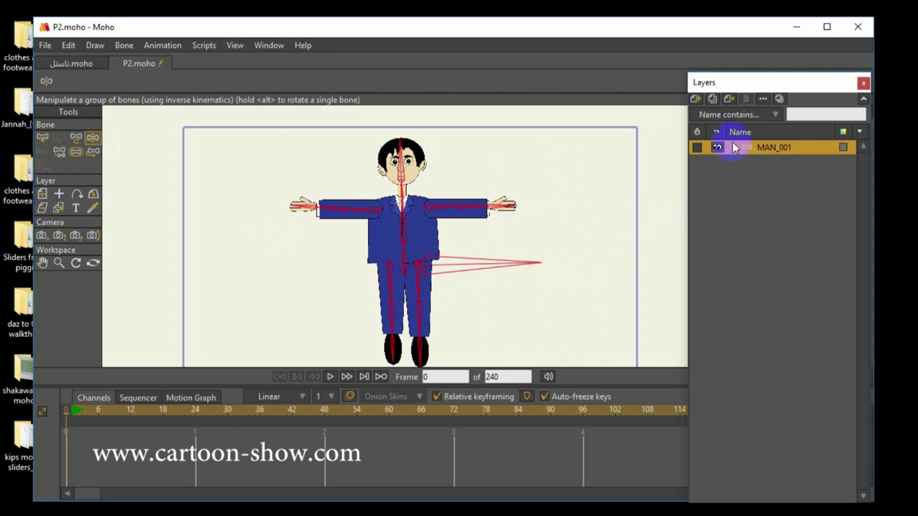
Reposition the Layers window and expand the MAN_001 bone layer to show its sublayers.
left_click_drag(750, 82, 673, 25)
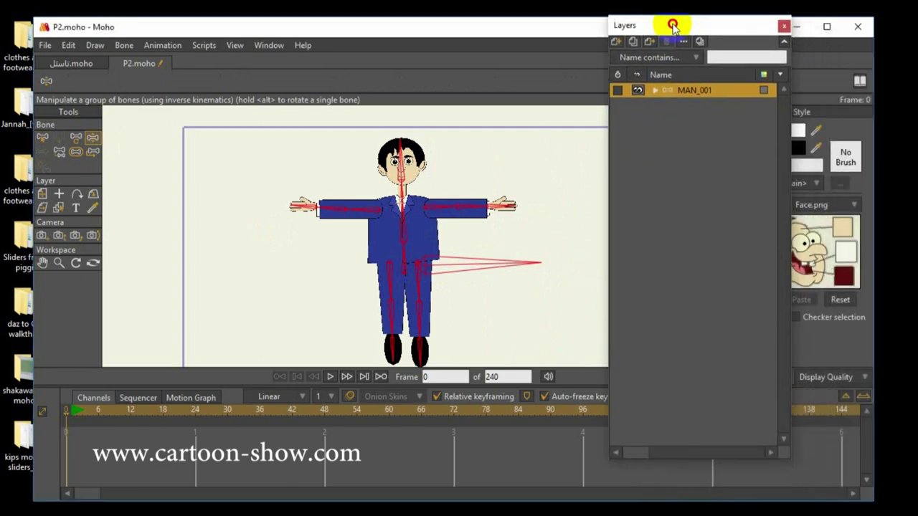
left_click(655, 90)
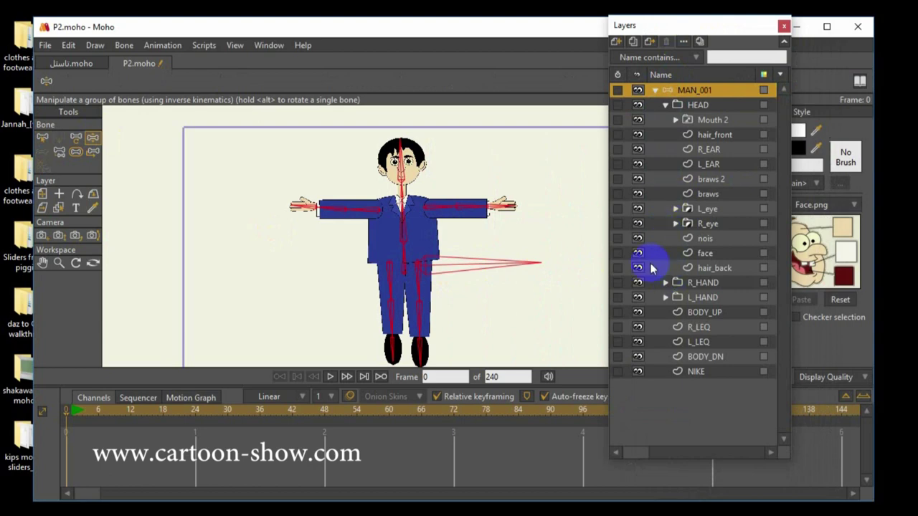
scroll(509, 255, "up", 1)
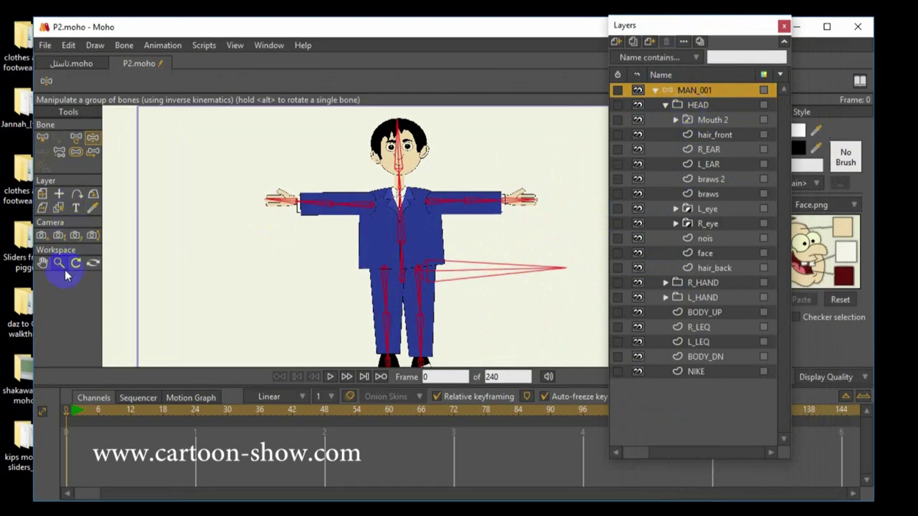
Bind the Mouth 2 layer in the HEAD group to the head bone with Bind Layer.
left_click(43, 263)
scroll(244, 208, "up", 4)
left_click_drag(244, 218, 293, 301)
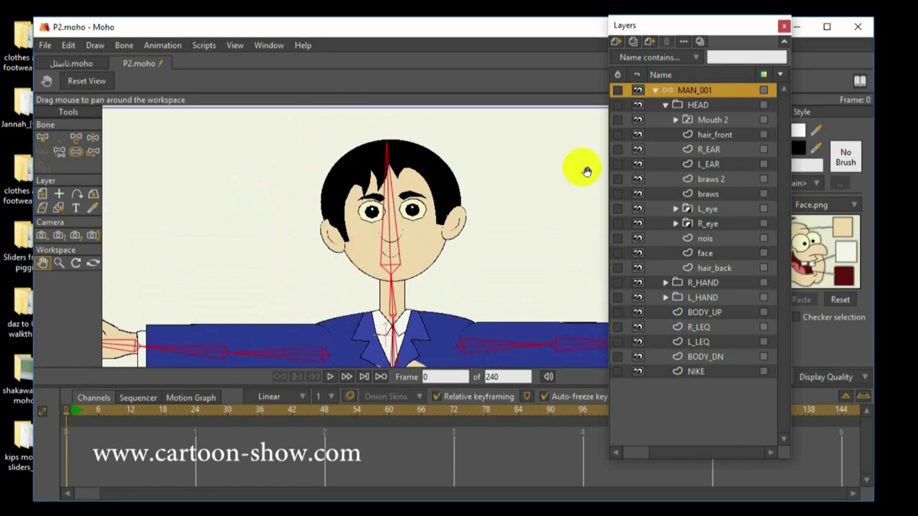
left_click(710, 121)
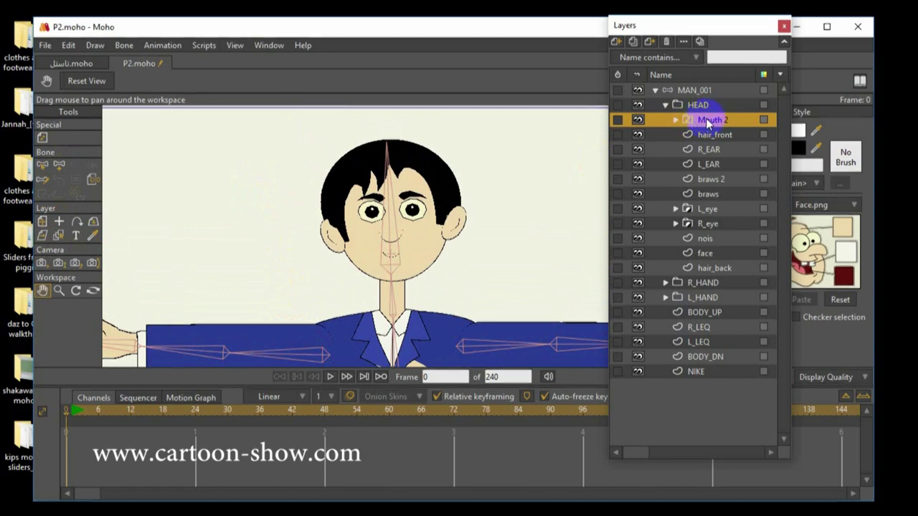
left_click(91, 183)
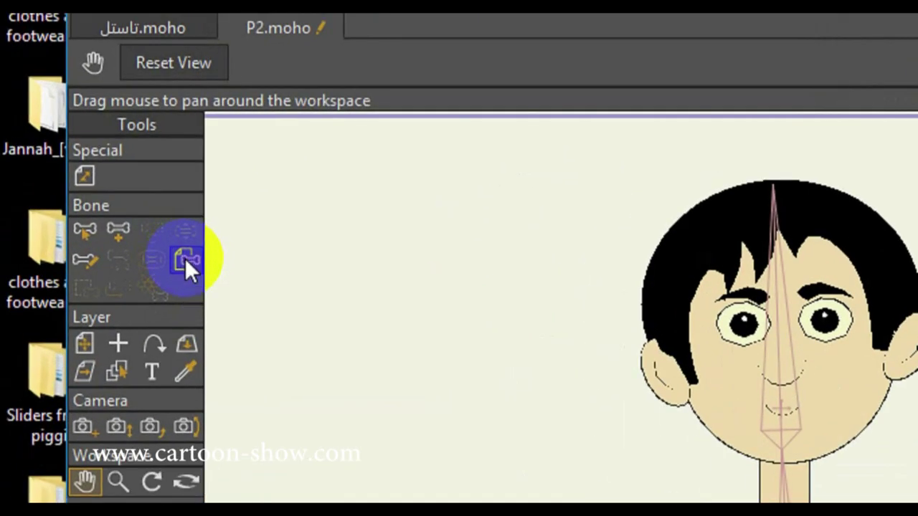
left_click(185, 259)
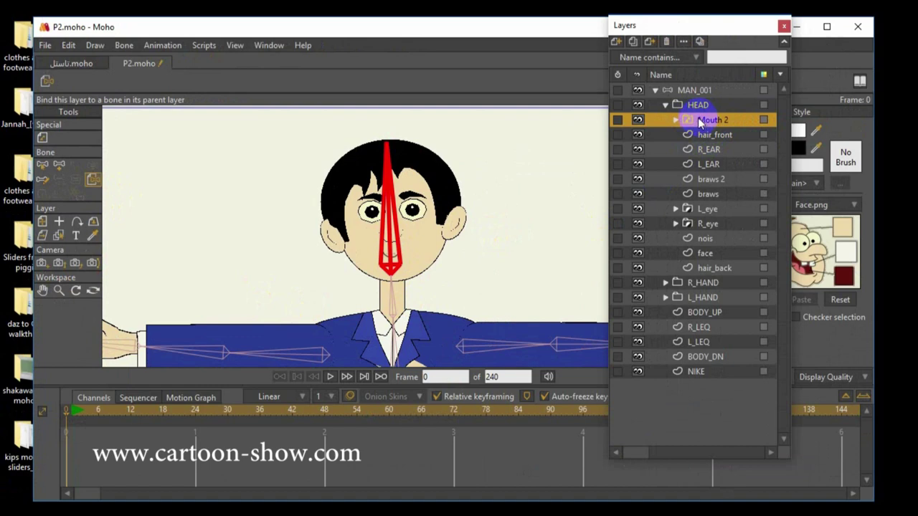
left_click(94, 180)
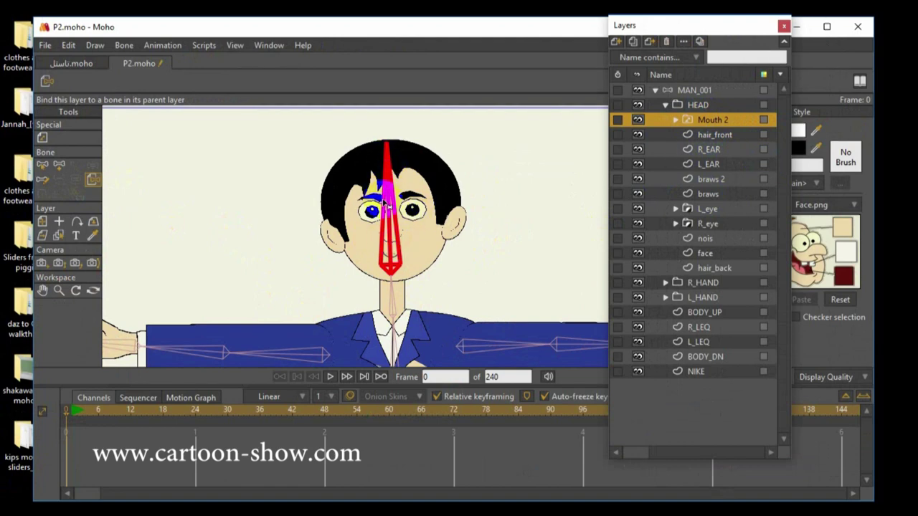
Try binding the whole hair_front layer to the head bone with Bind Layer, and release that binding.
left_click(721, 137)
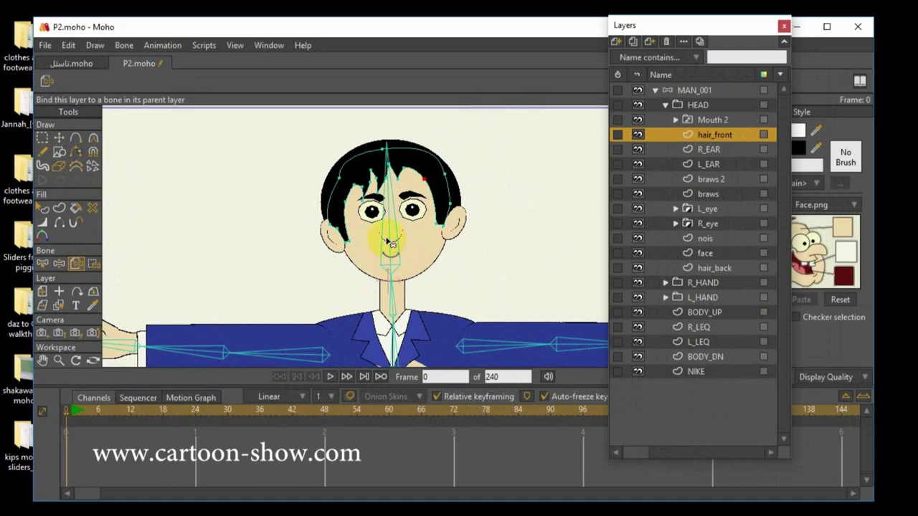
left_click(394, 244)
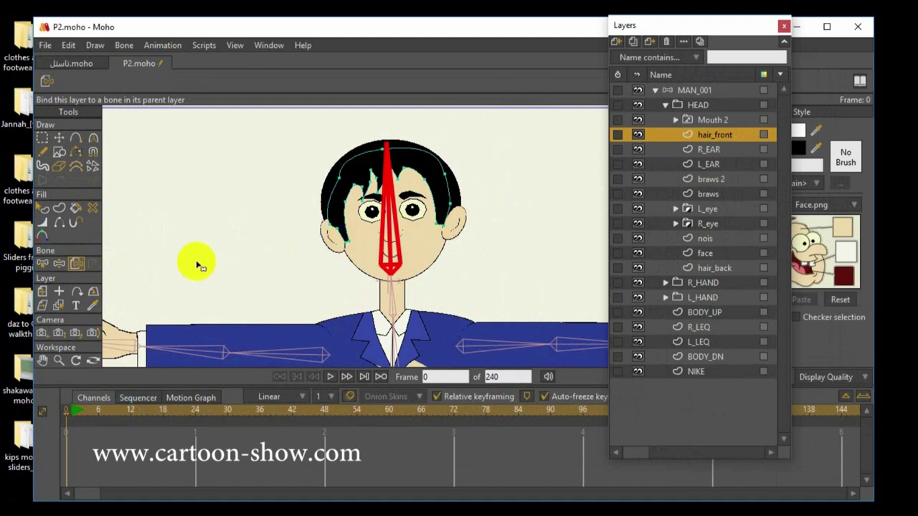
left_click(678, 121)
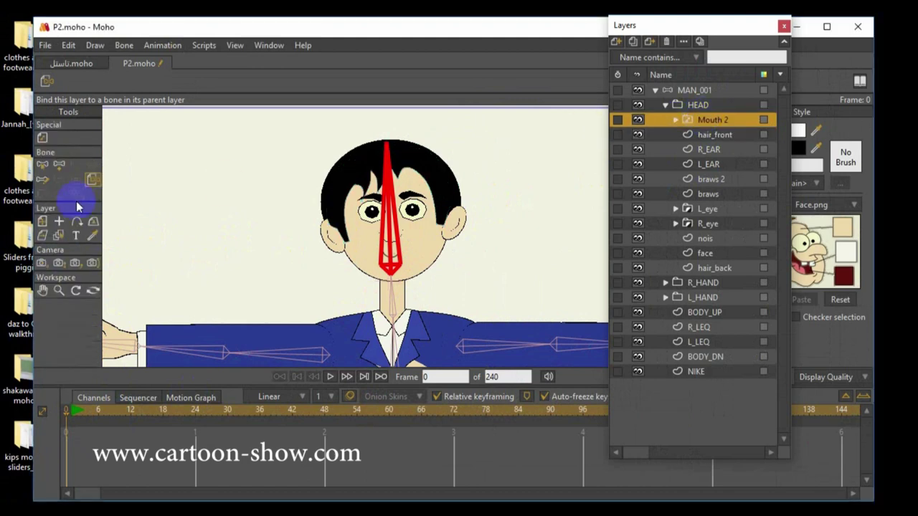
left_click(42, 167)
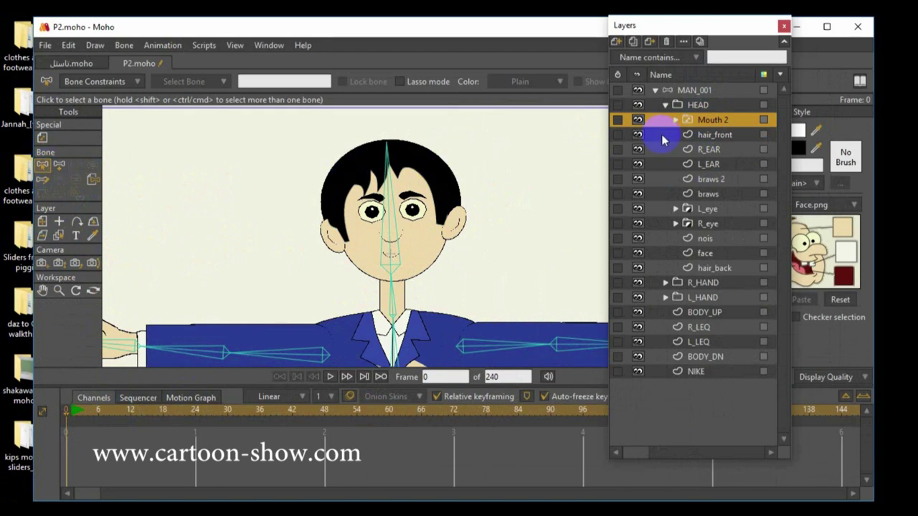
left_click(707, 136)
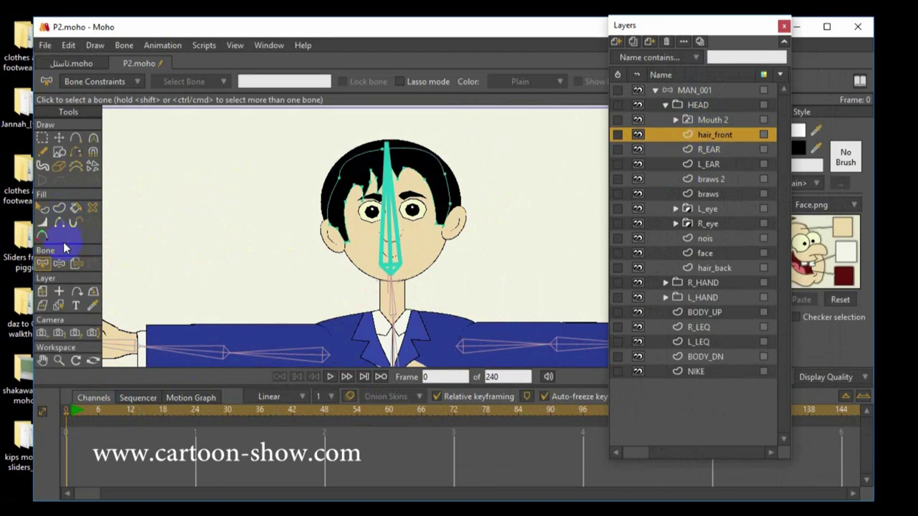
left_click(392, 245)
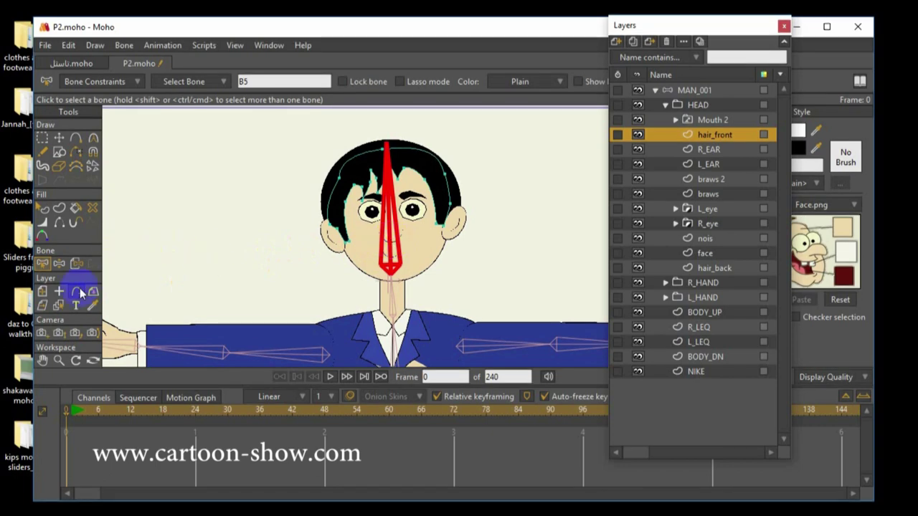
left_click(65, 423)
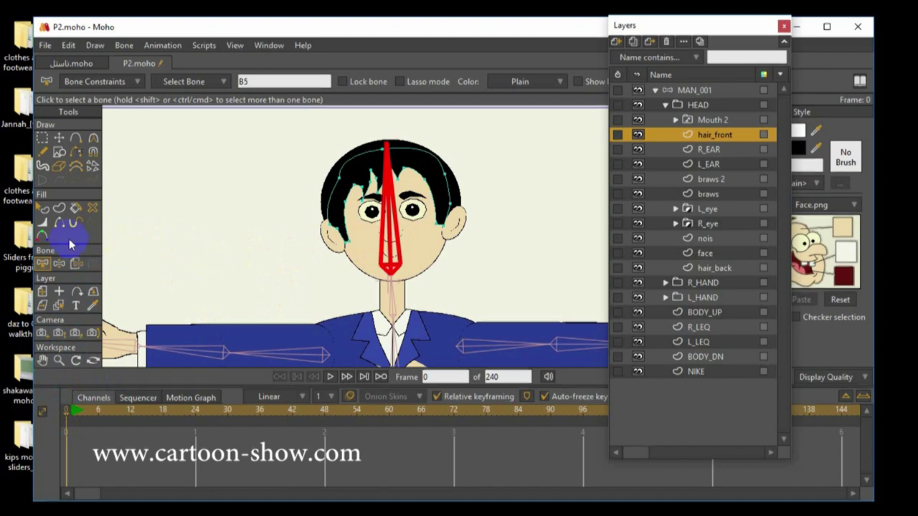
left_click(77, 263)
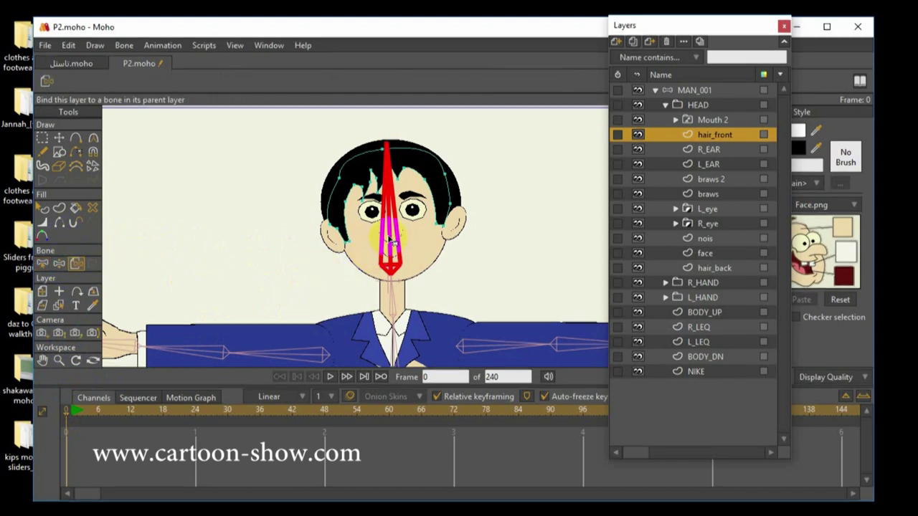
left_click(169, 241)
left_click(705, 123)
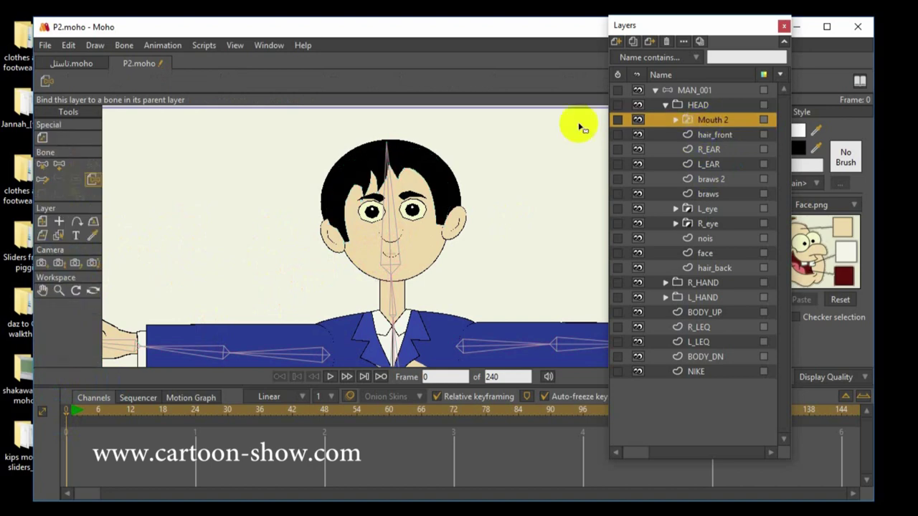
Select all points of the hair_front layer and bind them to the head bone with Bind Points.
left_click(716, 137)
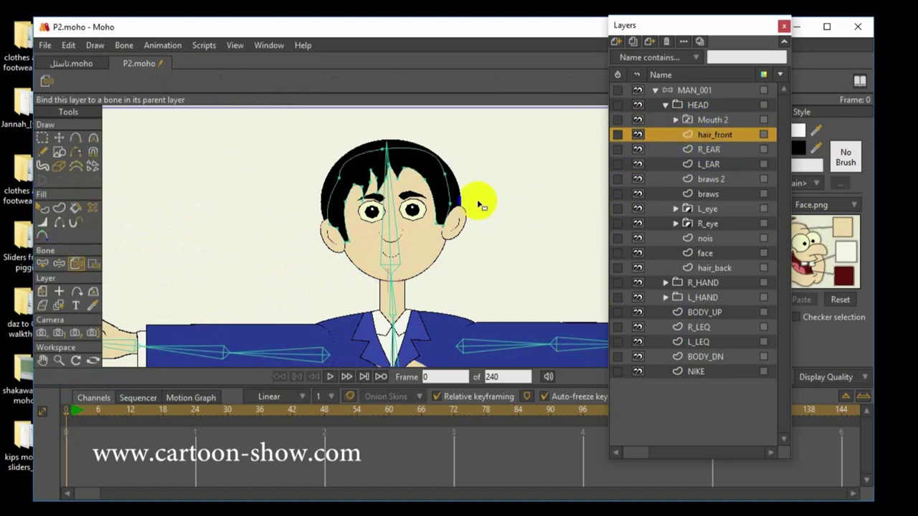
left_click(42, 264)
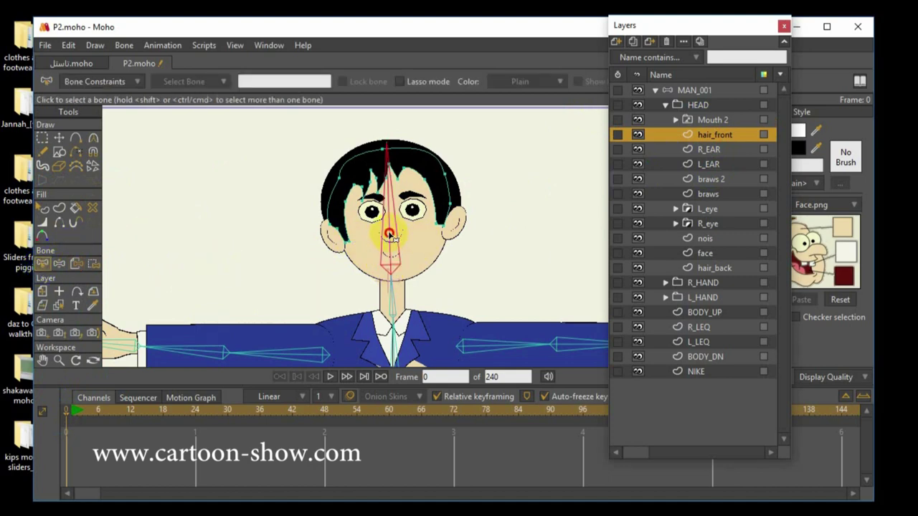
left_click(94, 265)
mouse_move(228, 258)
left_mouse_down()
mouse_move(326, 132)
mouse_move(425, 116)
mouse_move(510, 193)
mouse_move(515, 254)
mouse_move(378, 294)
mouse_move(266, 238)
mouse_move(215, 178)
left_mouse_up()
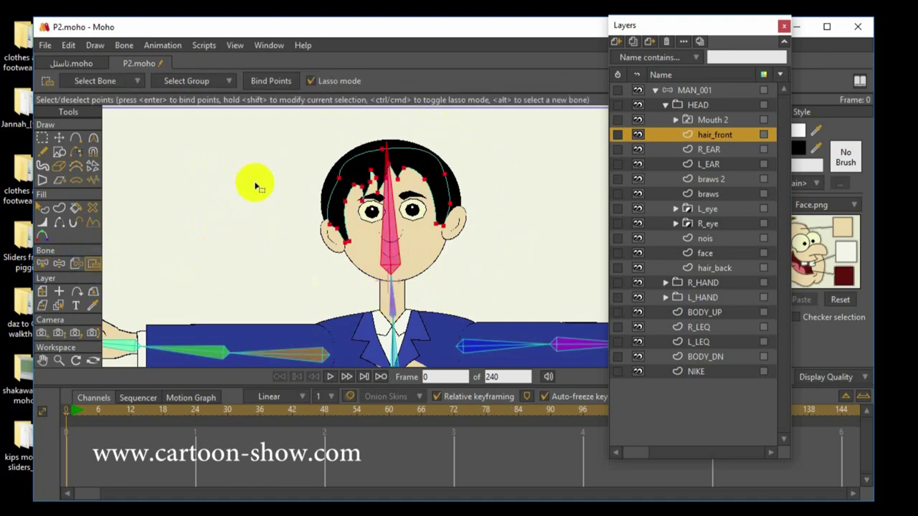
left_click(270, 81)
Select all points of the R_EAR layer and bind them to the head bone with Bind Points.
left_click(706, 149)
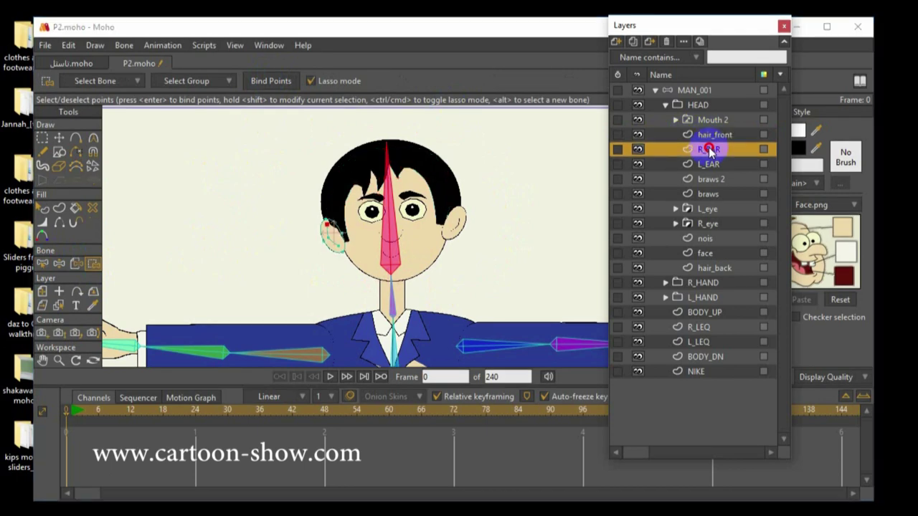
key("b")
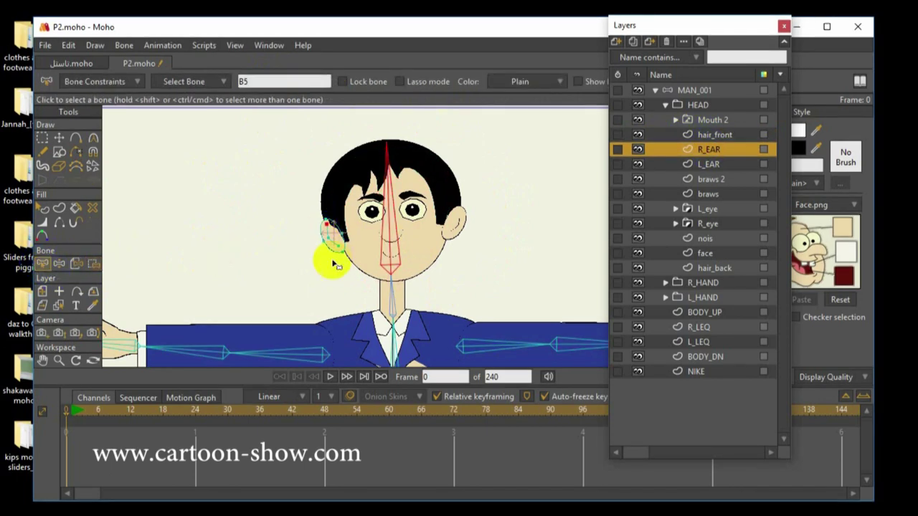
left_click(391, 240)
left_click(92, 263)
mouse_move(236, 206)
left_mouse_down()
mouse_move(297, 174)
mouse_move(232, 225)
mouse_move(237, 212)
left_mouse_up()
left_click(271, 83)
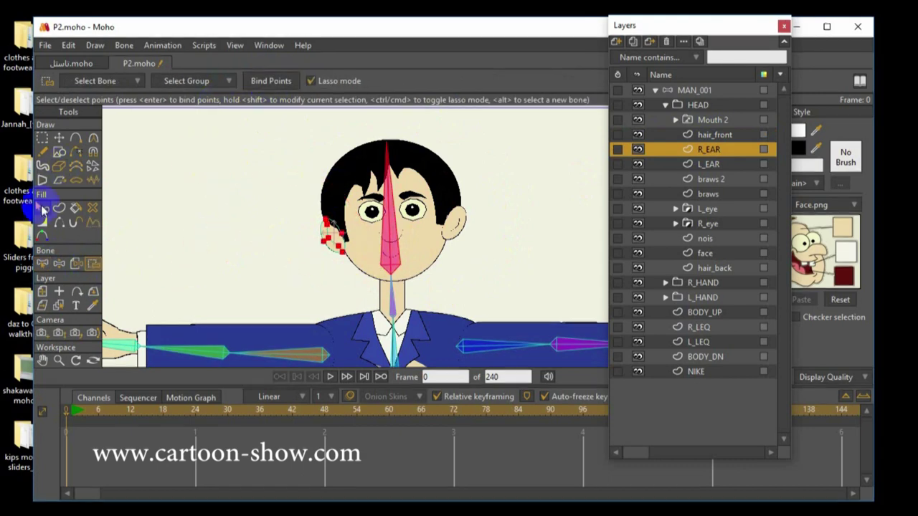
Select all points of the L_EAR layer and bind them to the head bone with Bind Points.
left_click(43, 263)
left_click(708, 164)
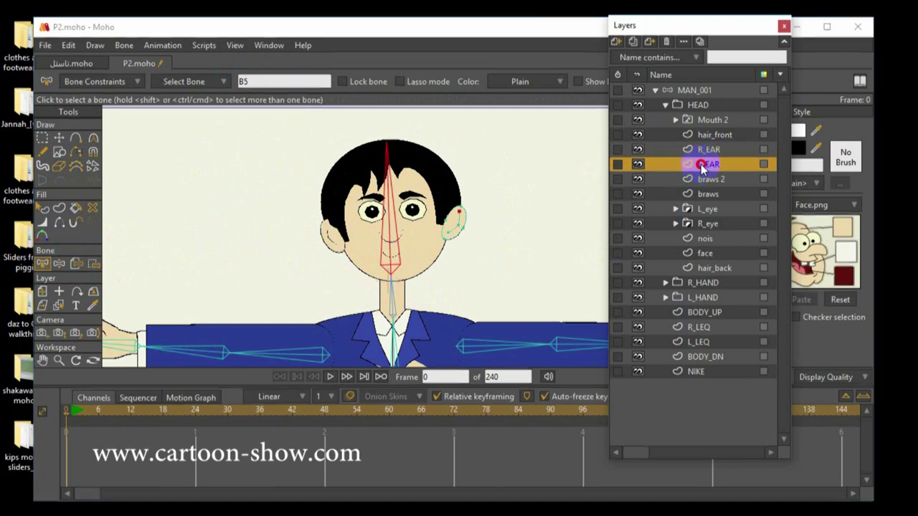
left_click_drag(399, 259, 535, 211)
left_click(116, 229)
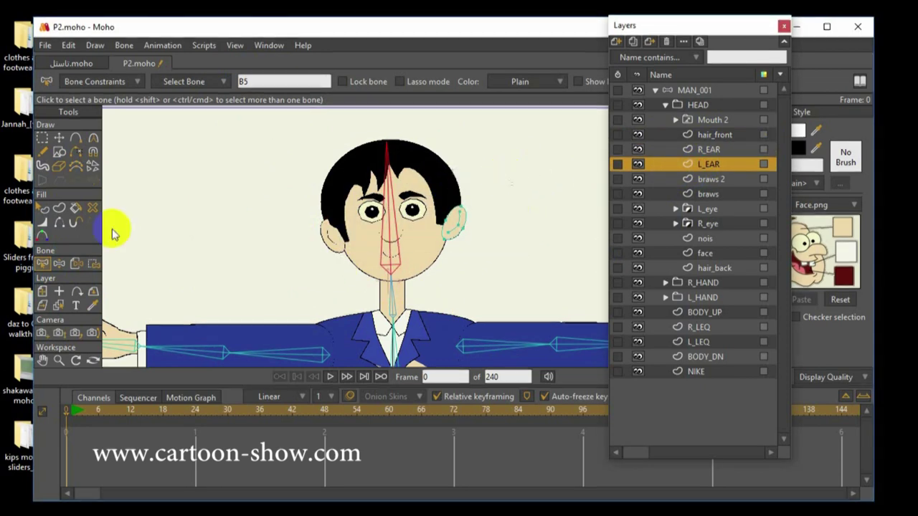
left_click(93, 264)
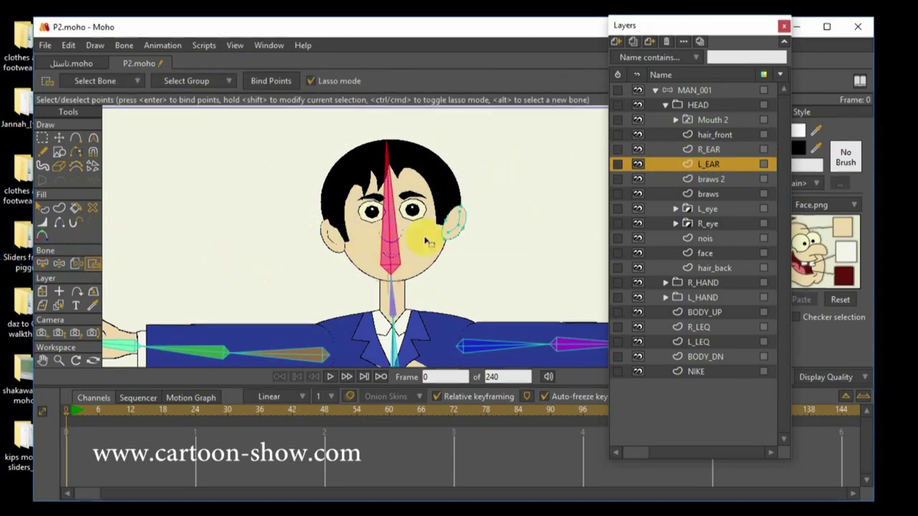
left_click(42, 264)
left_click(175, 262)
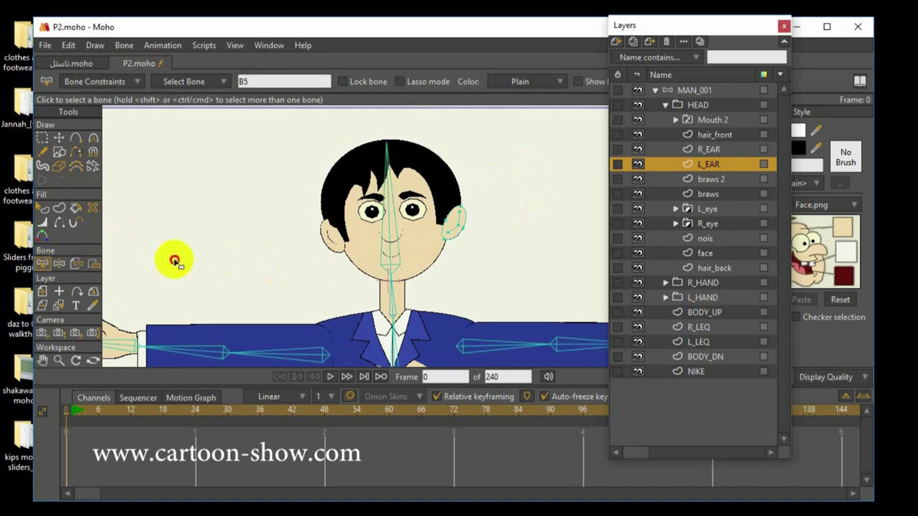
left_click(42, 263)
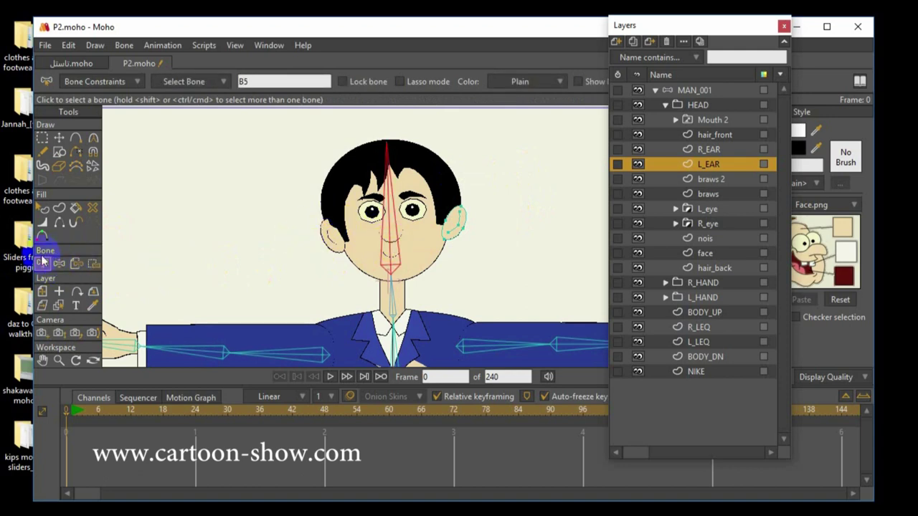
left_click(93, 263)
mouse_move(402, 147)
left_mouse_down()
mouse_move(543, 184)
mouse_move(331, 156)
left_mouse_up()
left_click(199, 82)
left_click(276, 81)
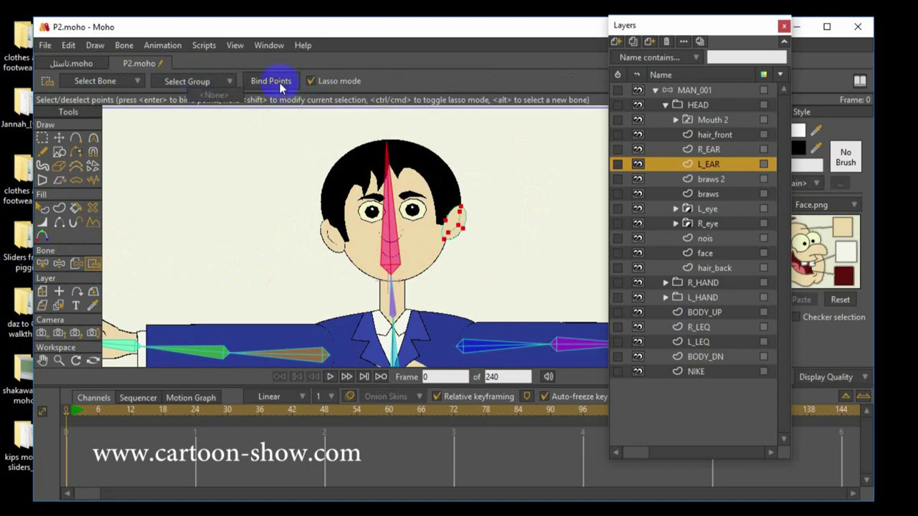
Bind all points of the braws 2 layer and of the braws layer to the head bone with Bind Points.
left_click(706, 180)
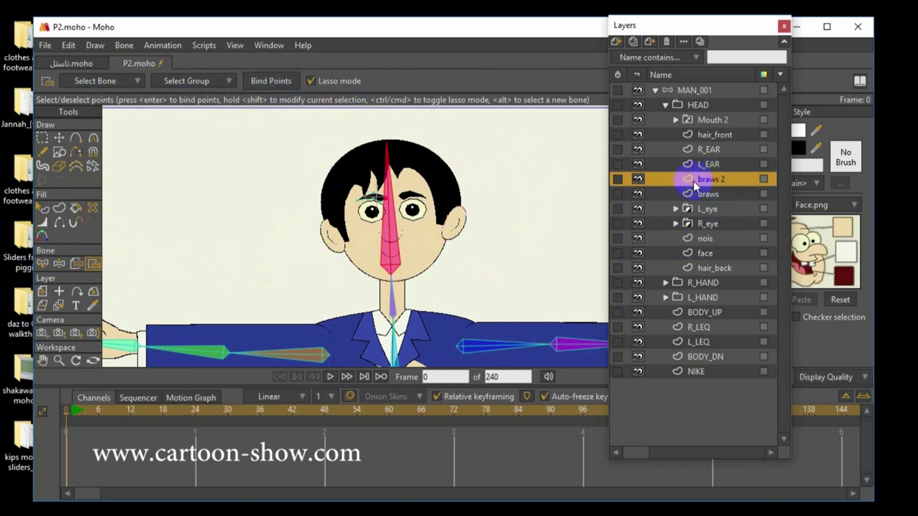
left_click_drag(237, 242, 388, 152)
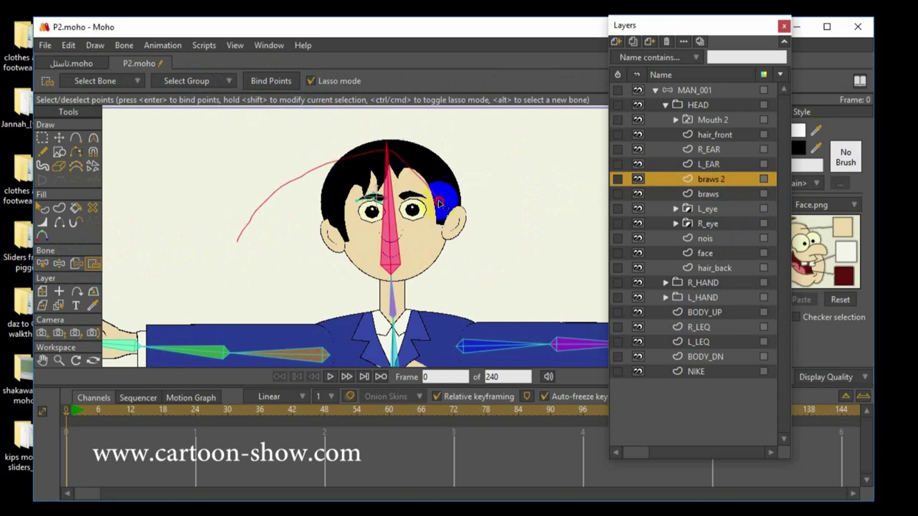
left_click_drag(251, 159, 242, 208)
left_click(269, 81)
left_click(708, 195)
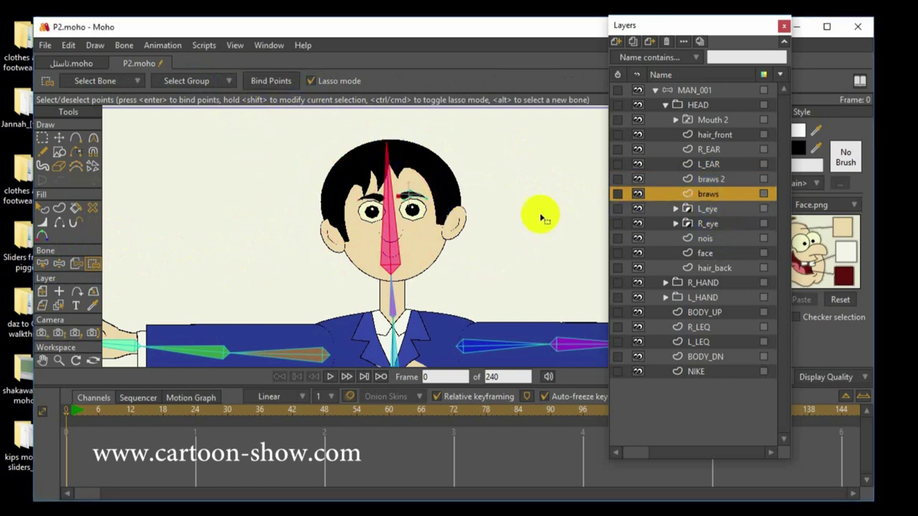
mouse_move(287, 247)
left_mouse_down()
mouse_move(401, 168)
mouse_move(449, 215)
mouse_move(281, 182)
mouse_move(251, 169)
left_mouse_up()
left_click(271, 81)
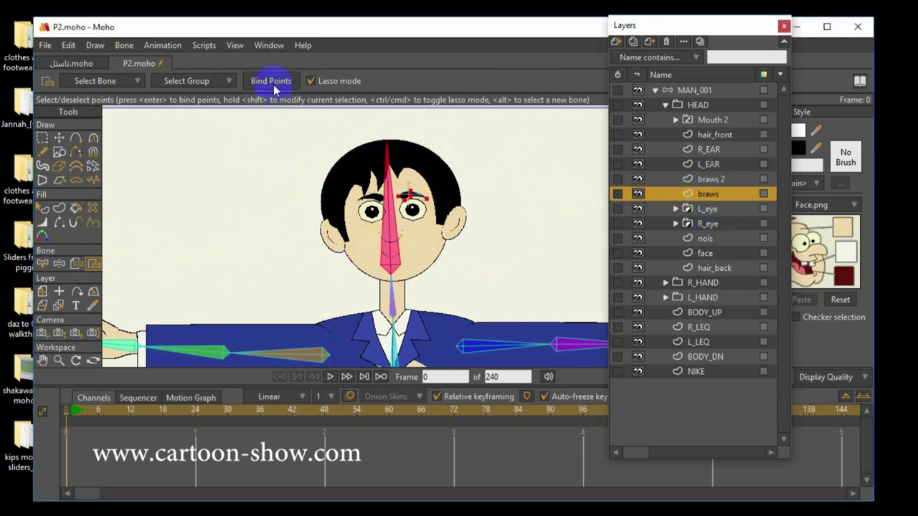
Bind all points of the nois layer and of the face layer to the head bone with Bind Points.
left_click(699, 239)
mouse_move(297, 256)
left_mouse_down()
mouse_move(459, 187)
mouse_move(269, 162)
mouse_move(294, 243)
left_mouse_up()
left_click(270, 81)
left_click(628, 253)
mouse_move(248, 250)
left_mouse_down()
mouse_move(545, 201)
mouse_move(191, 143)
mouse_move(243, 247)
left_mouse_up()
left_click(246, 81)
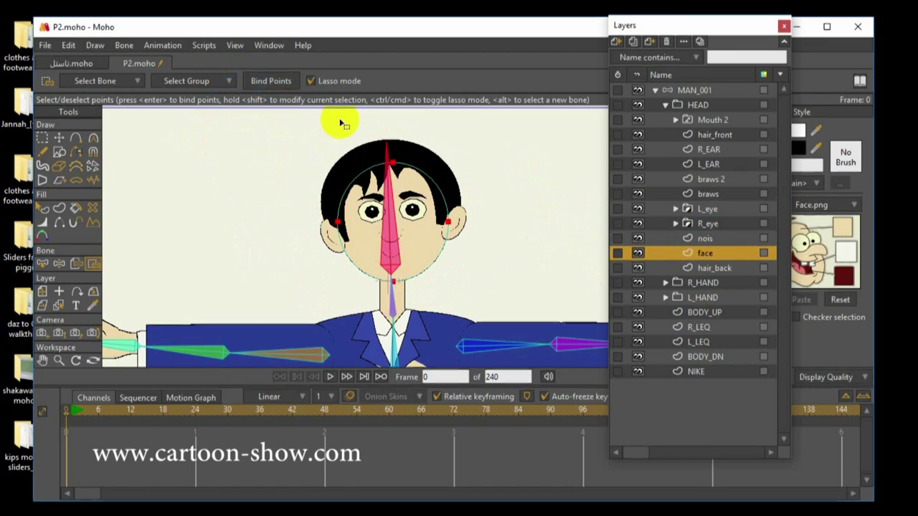
Select all points of the hair_back layer and bind them to the head bone with Bind Points.
left_click(708, 267)
mouse_move(235, 277)
left_mouse_down()
mouse_move(437, 137)
mouse_move(488, 303)
mouse_move(153, 144)
mouse_move(222, 177)
left_mouse_up()
left_click(266, 81)
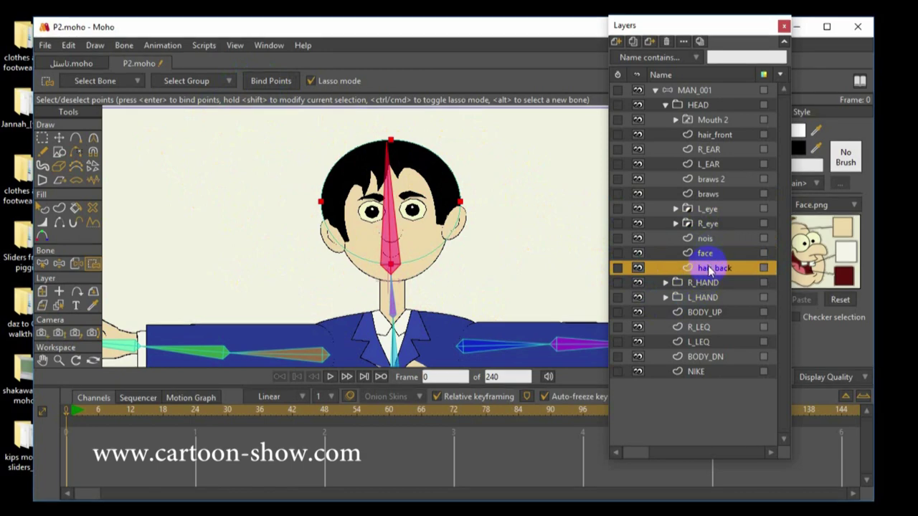
Bind the Mouth 2 and L_eye layers in the HEAD group to the head bone with Bind Layer.
left_click(710, 120)
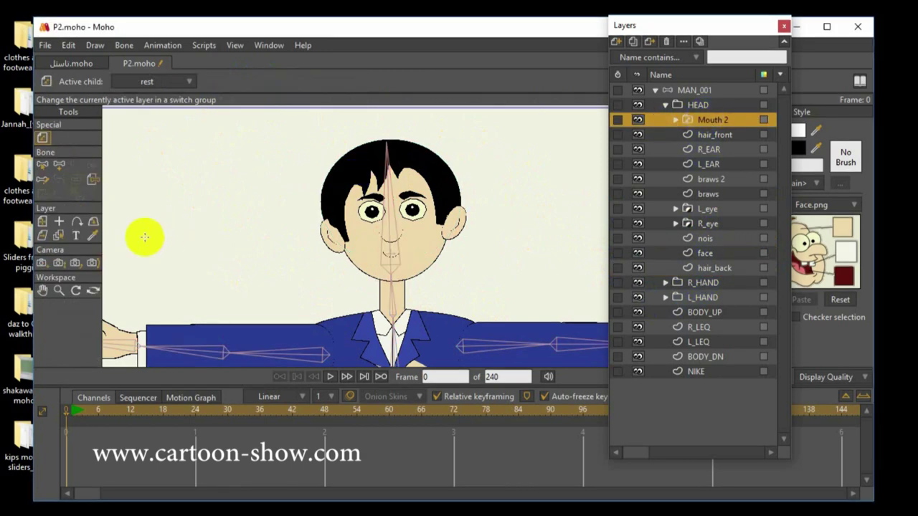
left_click(89, 179)
left_click(394, 256)
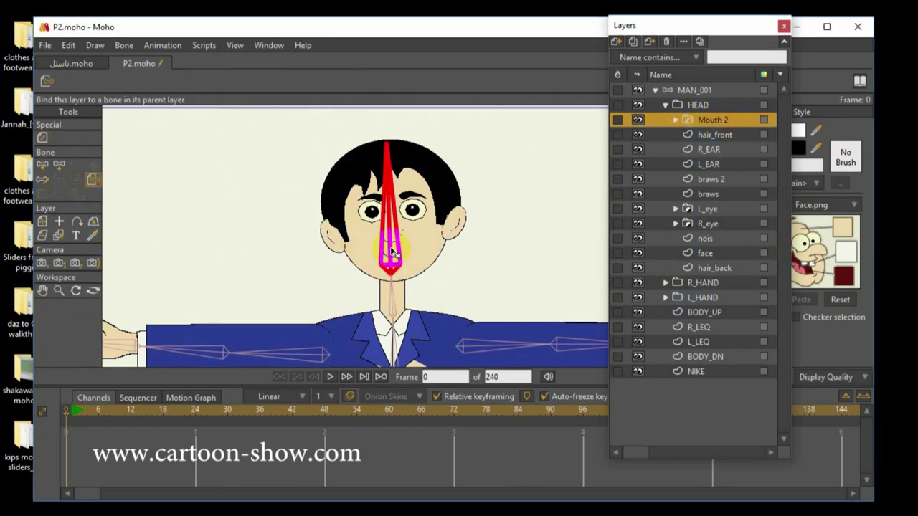
left_click(706, 212)
left_click(392, 246)
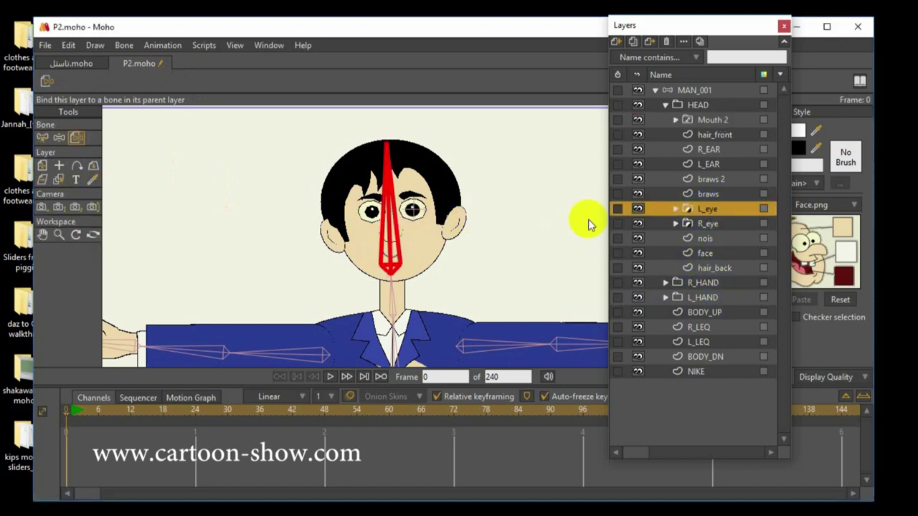
Bind the R_eye layer in the HEAD group to the head bone with Bind Layer.
left_click(707, 226)
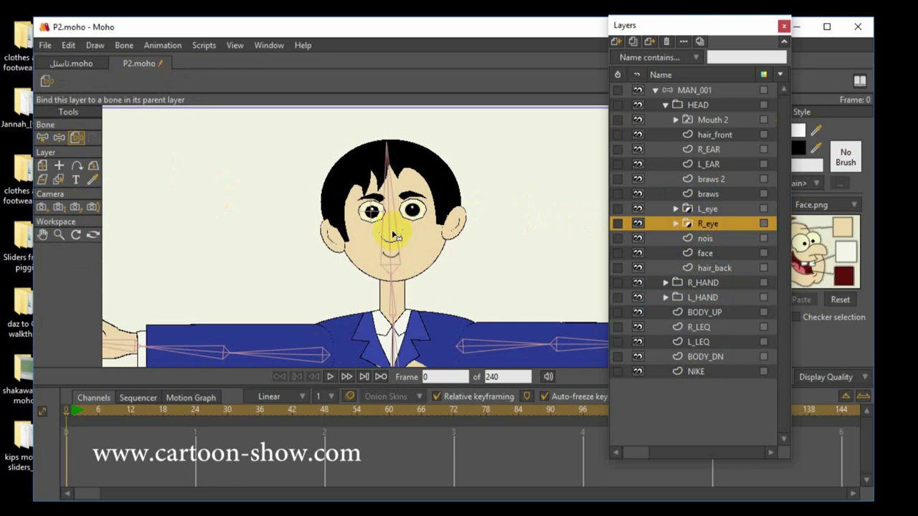
left_click(44, 139)
left_click(63, 141)
left_click_drag(392, 235, 384, 191)
left_click(42, 137)
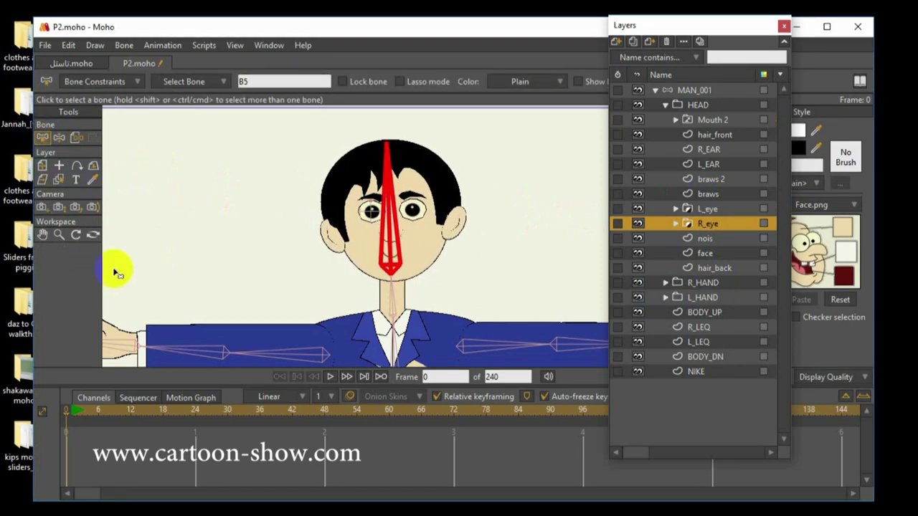
Select all points of the NIKE neck layer and bind them to the neck bone B4 with Bind Points.
left_click(42, 235)
left_click_drag(231, 344, 231, 175)
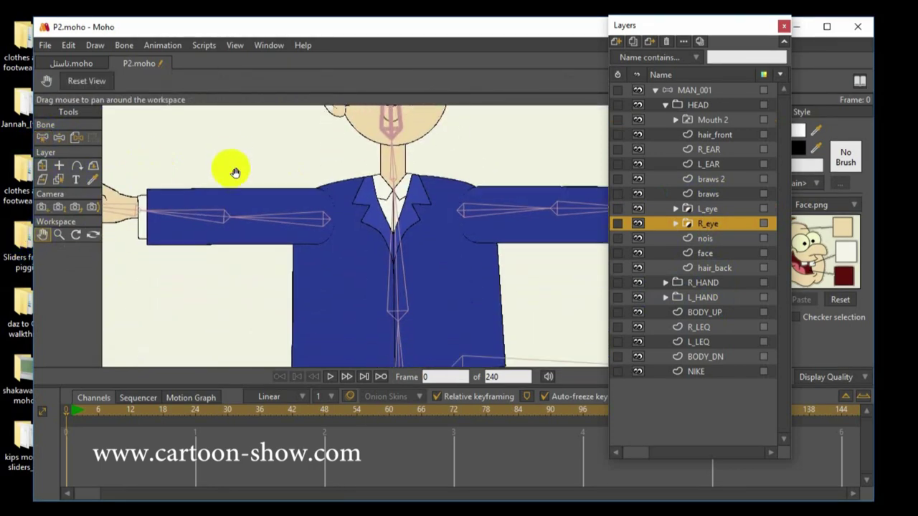
scroll(308, 263, "down", 2)
left_click_drag(307, 263, 305, 303)
scroll(299, 265, "down", 2)
scroll(297, 303, "up", 5)
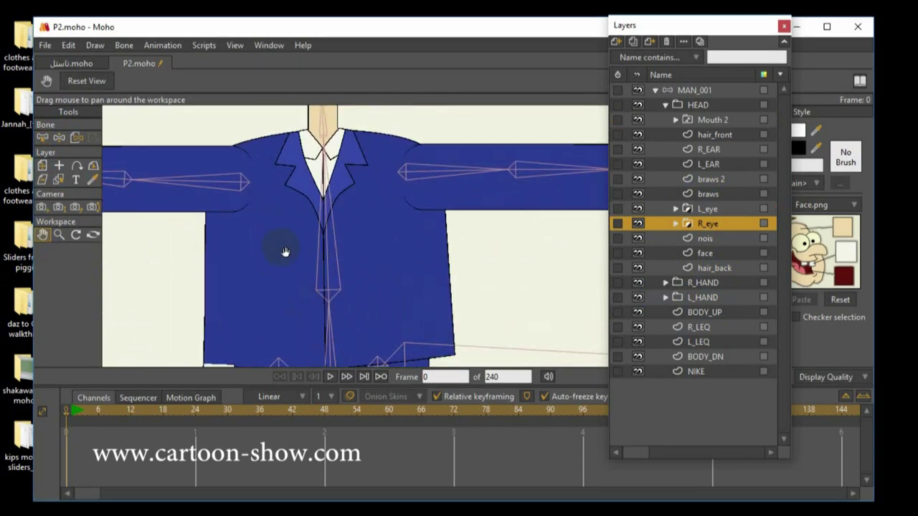
left_click_drag(280, 250, 308, 322)
left_click(42, 137)
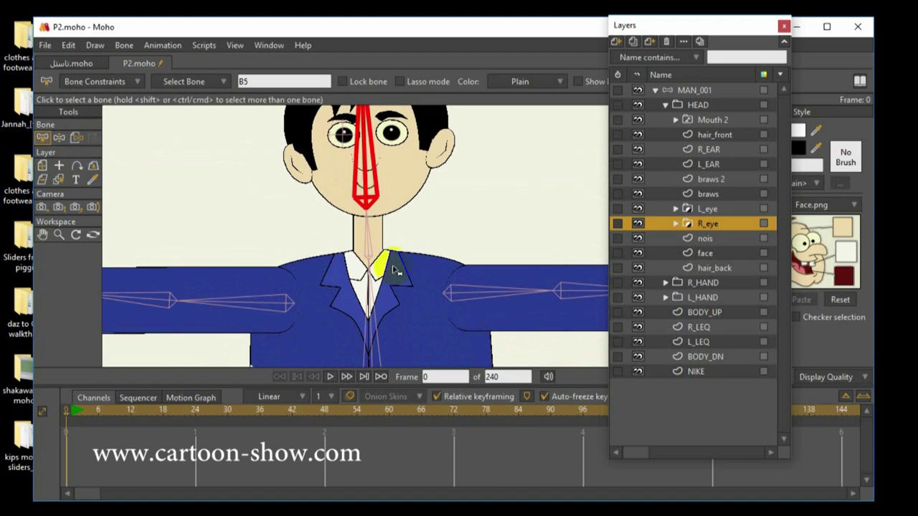
left_click(695, 372)
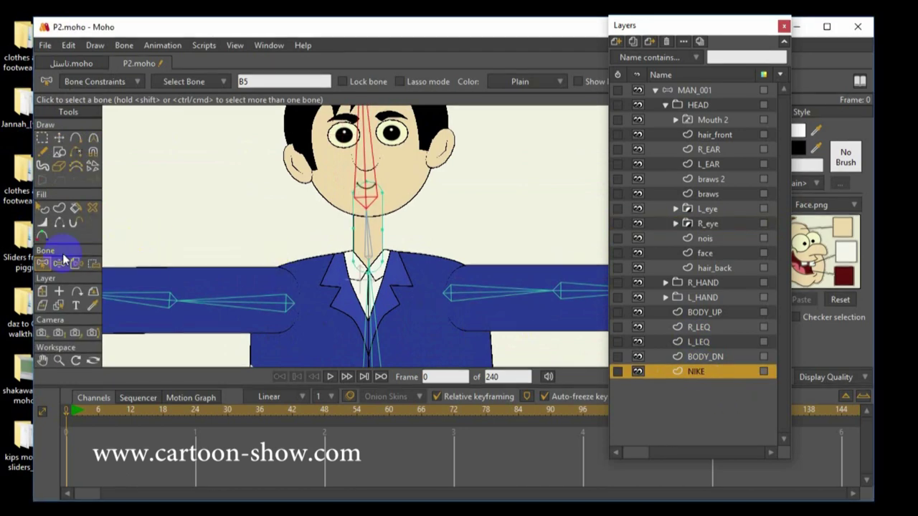
left_click(368, 237)
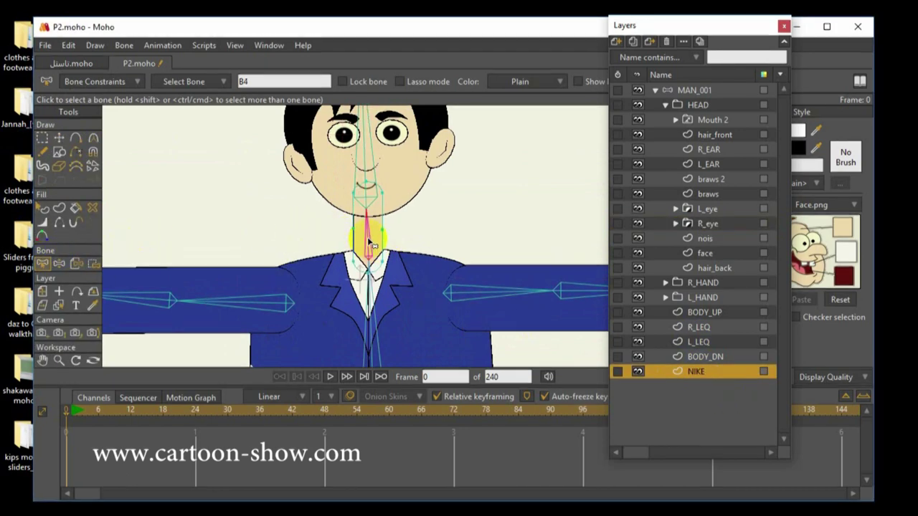
left_click(98, 265)
mouse_move(467, 157)
left_mouse_down()
mouse_move(272, 242)
mouse_move(212, 134)
left_mouse_up()
left_click(252, 77)
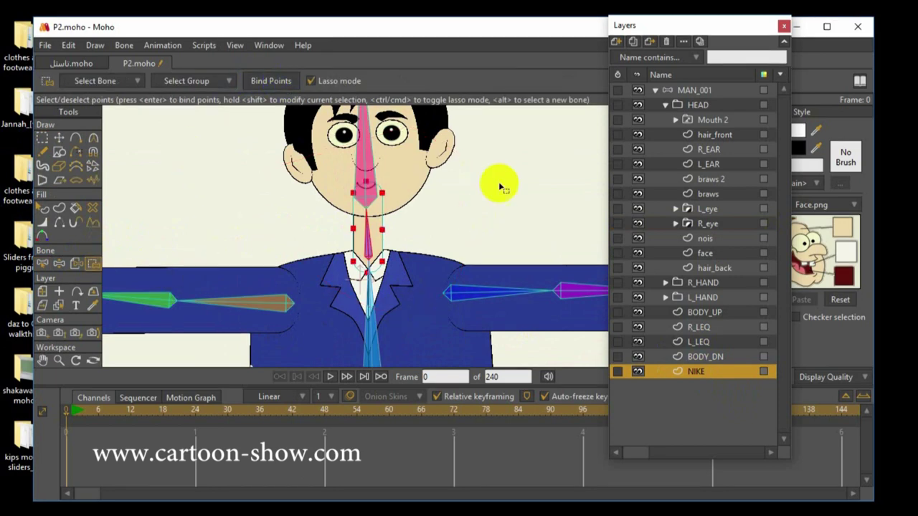
Collapse the HEAD group, then expand the R_HAND group after toggling its visibility to identify the arm it contains.
left_click(43, 359)
left_click_drag(237, 310, 275, 251)
scroll(262, 261, "down", 2)
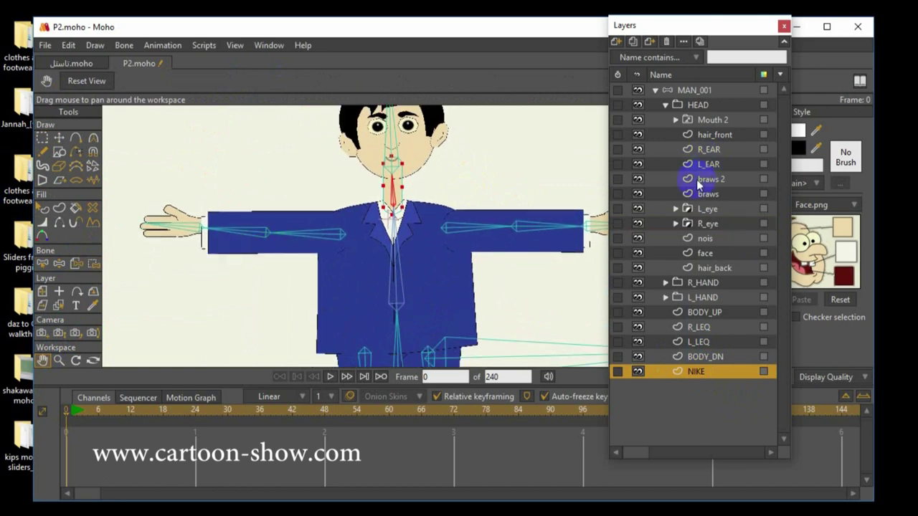
left_click(664, 104)
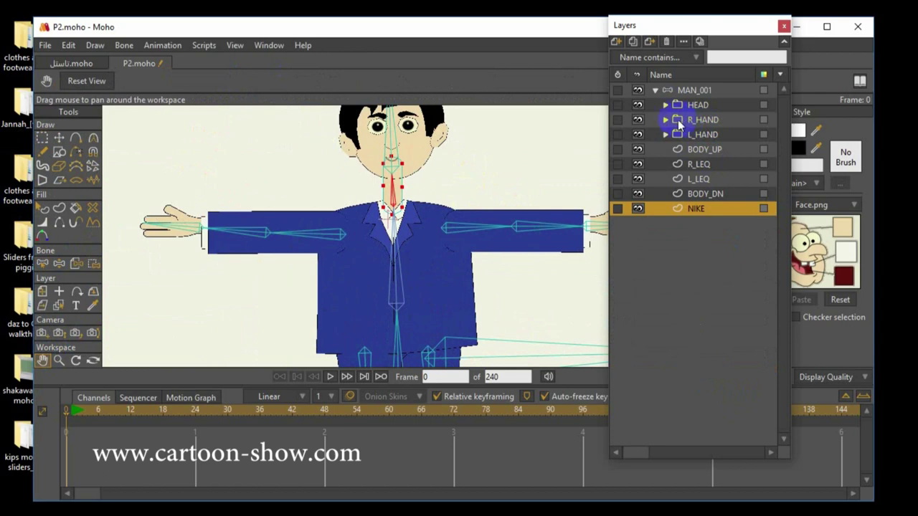
left_click(688, 120)
left_click(637, 120)
left_click(637, 120)
left_click(636, 119)
left_click(637, 119)
left_click(665, 120)
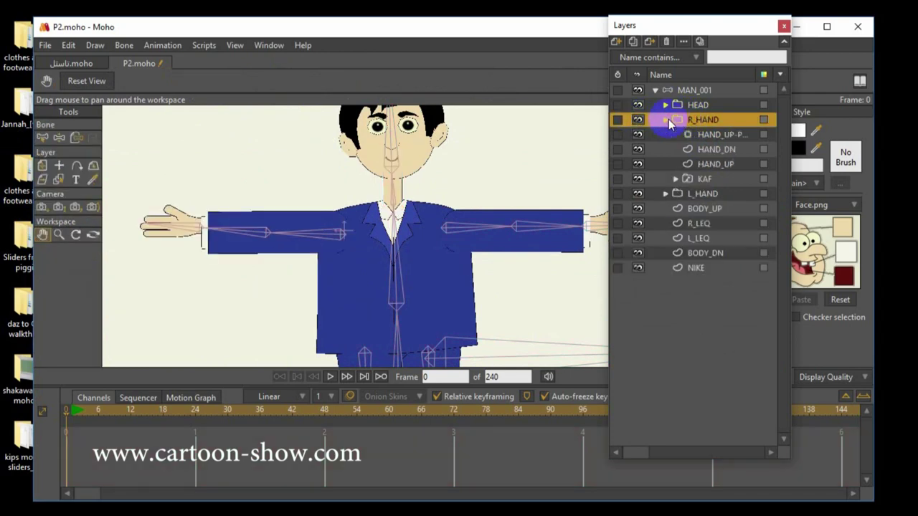
Bind the HAND_UP-P... layer in the R_HAND group to the character's right upper-arm bone with Bind Layer.
left_click(707, 136)
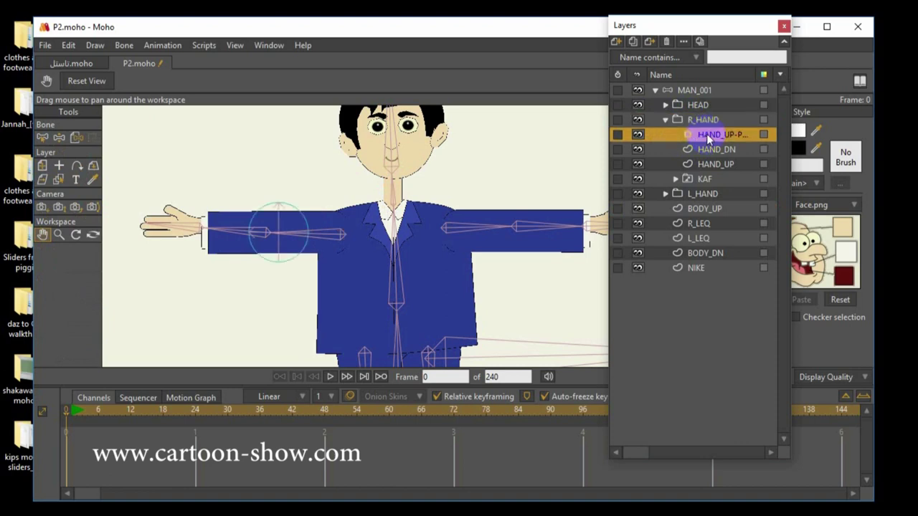
left_click(42, 137)
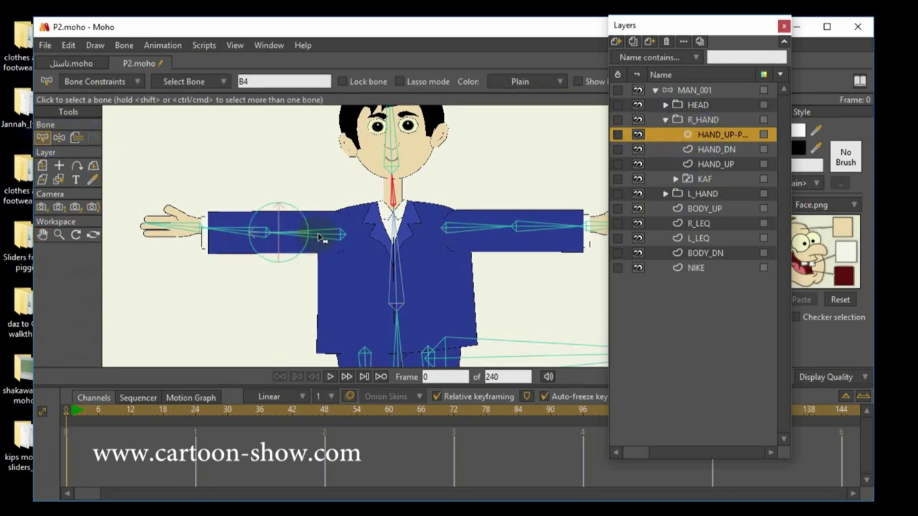
left_click(77, 138)
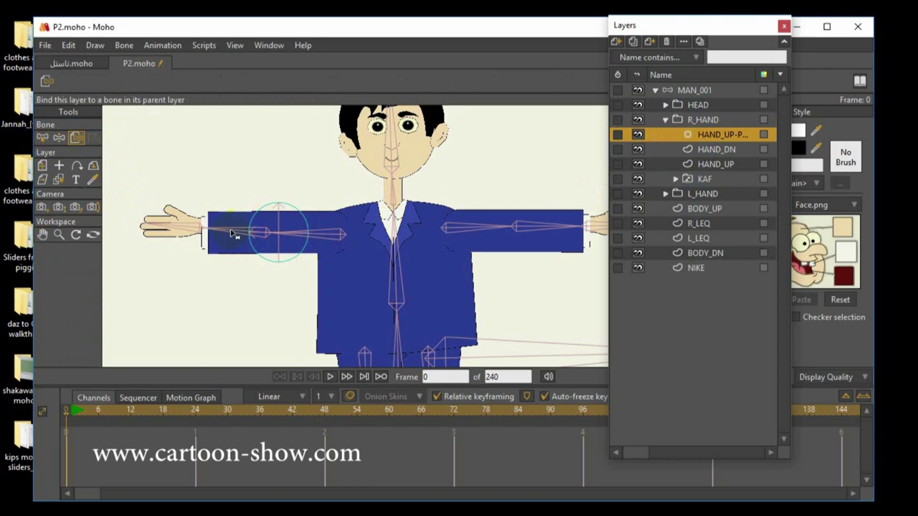
left_click(319, 234)
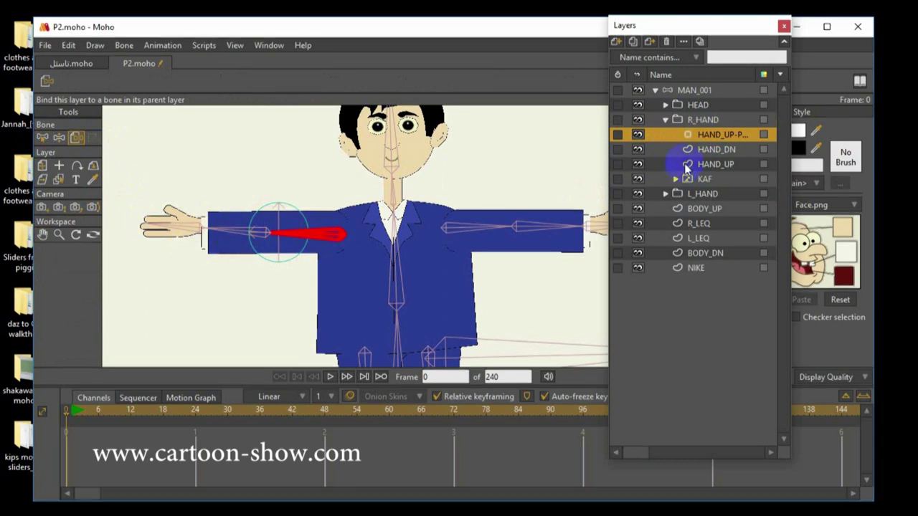
Select all points of the R_HAND group's HAND_DN layer and bind them to the right forearm bone with Bind Points.
left_click(702, 149)
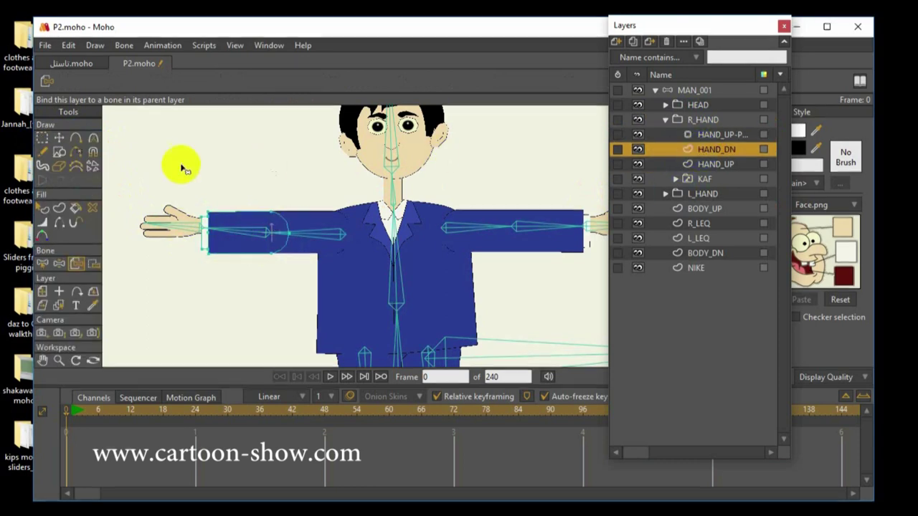
left_click(43, 263)
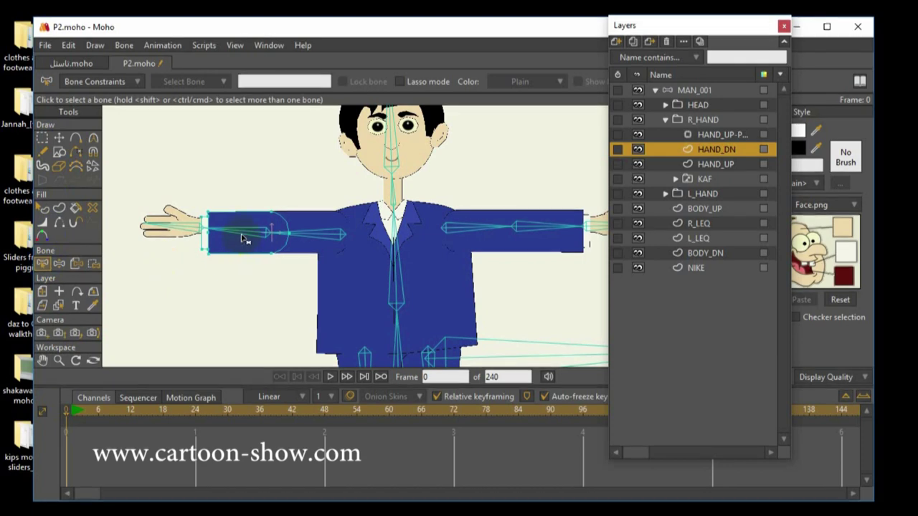
left_click(248, 231)
left_click(92, 263)
mouse_move(161, 282)
left_mouse_down()
mouse_move(178, 188)
mouse_move(304, 206)
mouse_move(320, 246)
mouse_move(199, 270)
mouse_move(147, 247)
left_mouse_up()
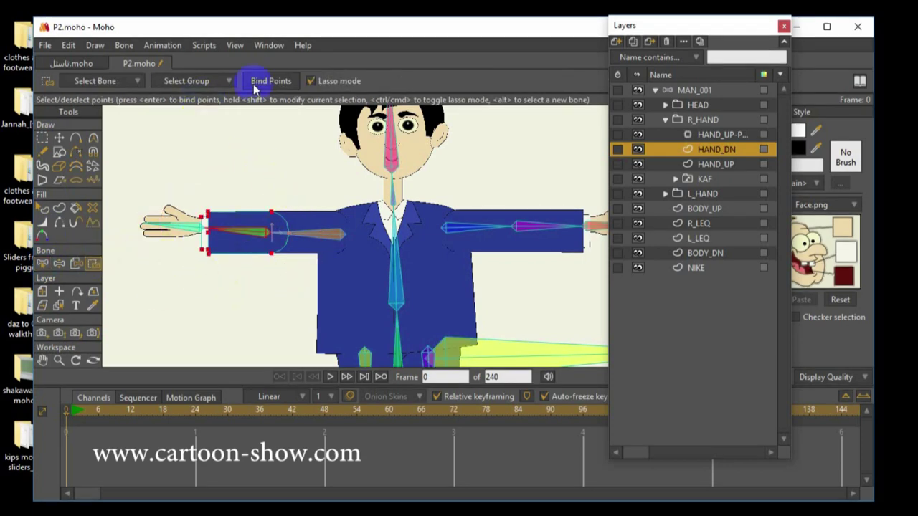
Select all points of the R_HAND group's HAND_UP layer and bind them to the right upper-arm bone B7 with Bind Points.
left_click(691, 165)
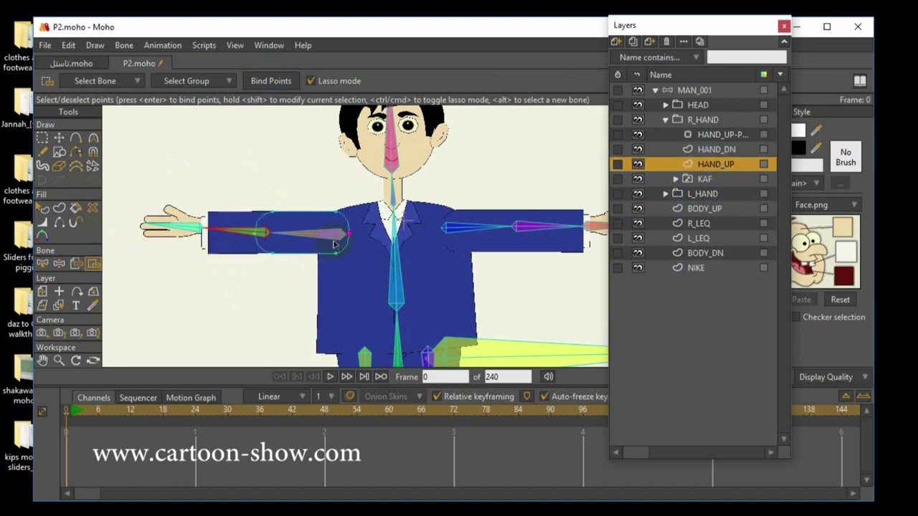
left_click(43, 264)
left_click(266, 263)
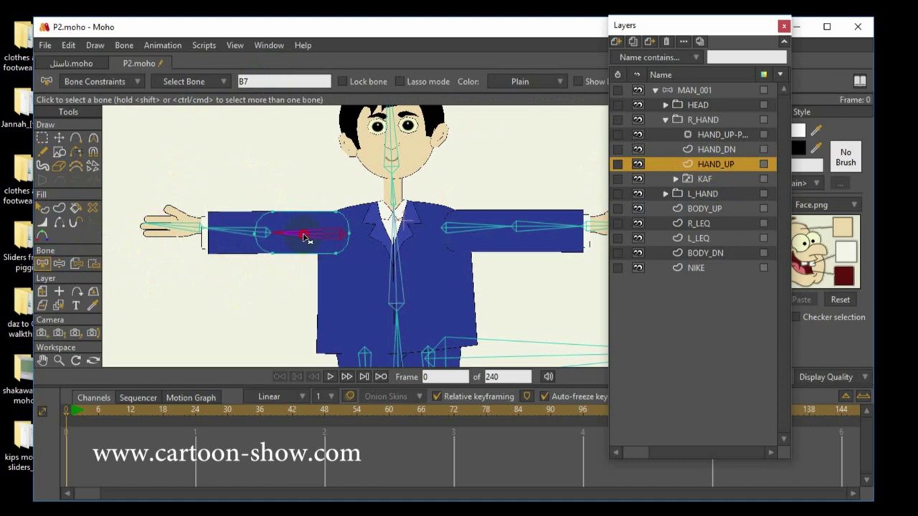
left_click(93, 264)
mouse_move(198, 301)
left_mouse_down()
mouse_move(235, 188)
mouse_move(415, 170)
mouse_move(275, 285)
mouse_move(140, 240)
left_mouse_up()
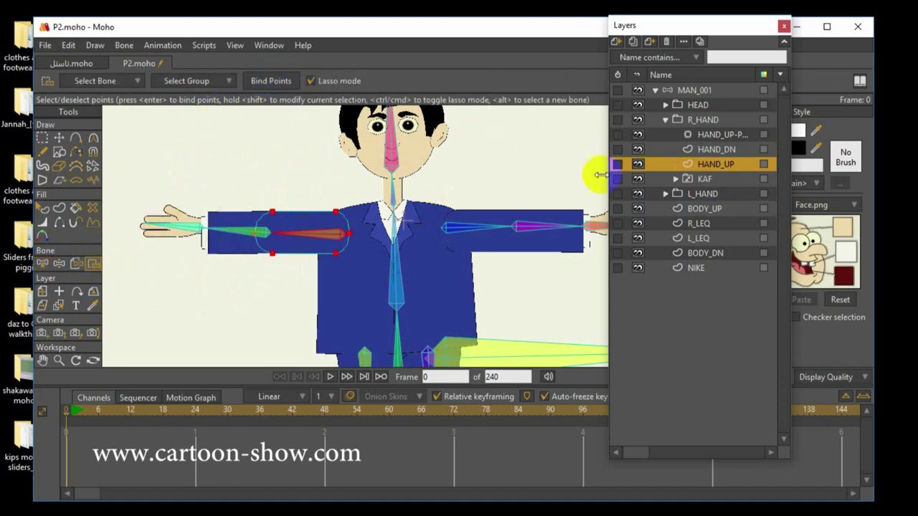
Bind the R_HAND group's KAF layer to the character's right hand bone with Bind Layer.
left_click(688, 179)
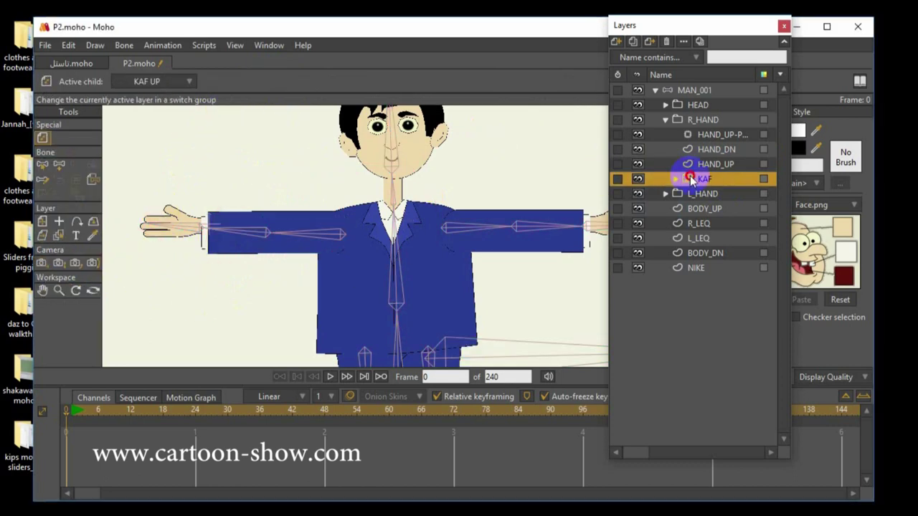
left_click(90, 180)
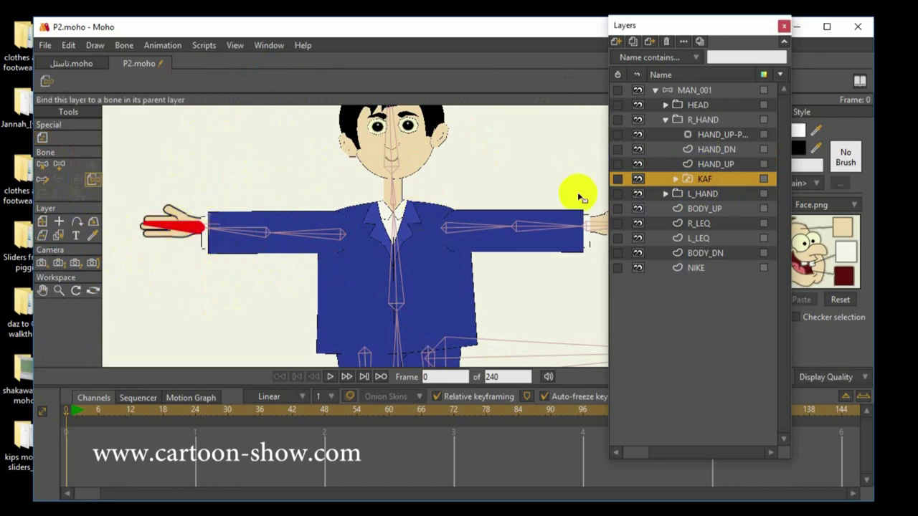
Collapse the R_HAND group and bind the L_HAND group's HAND_UP-P... layer to the left upper-arm bone with Bind Layer.
left_click(664, 120)
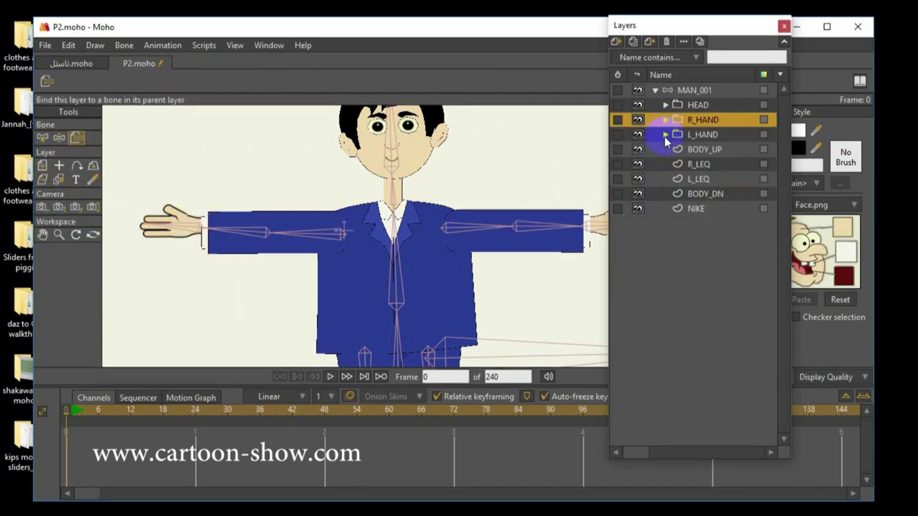
left_click(666, 135)
left_click(707, 149)
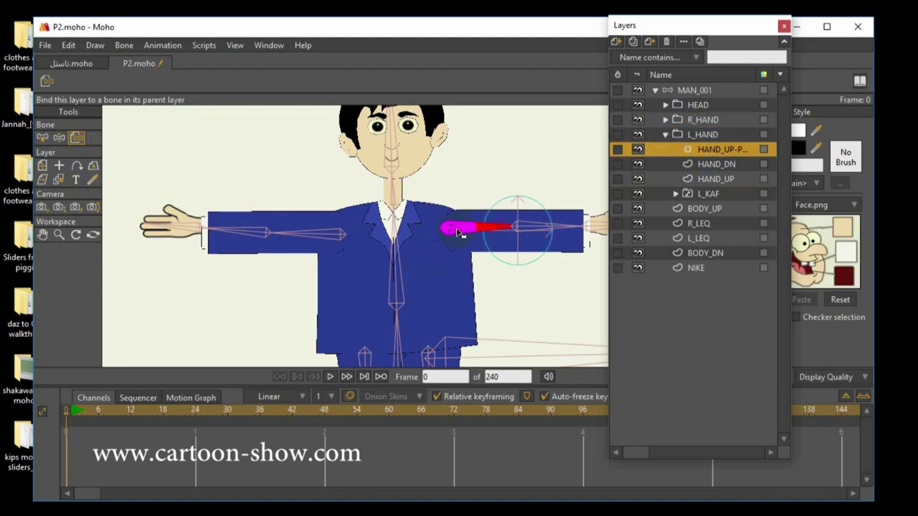
Select all points of the L_HAND group's HAND_DN layer and bind them to the left forearm bone B10 with Bind Points.
left_click(717, 165)
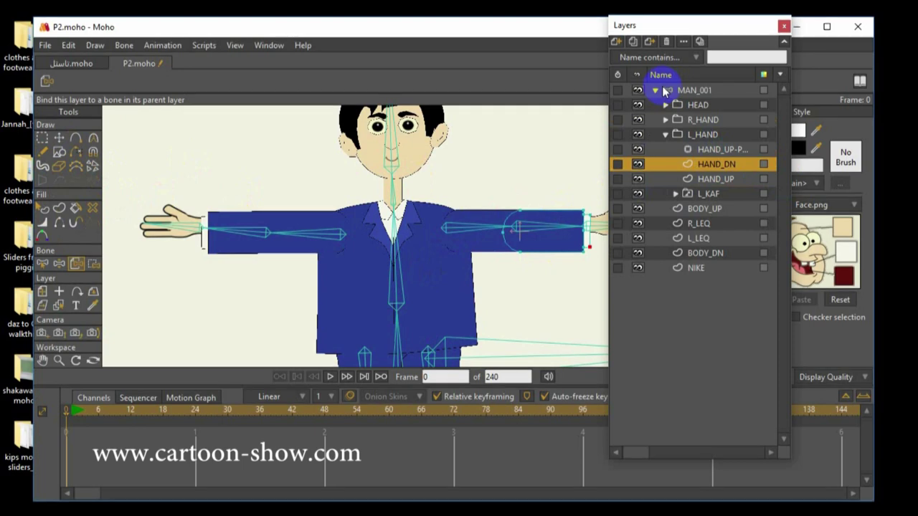
left_click_drag(676, 22, 787, 40)
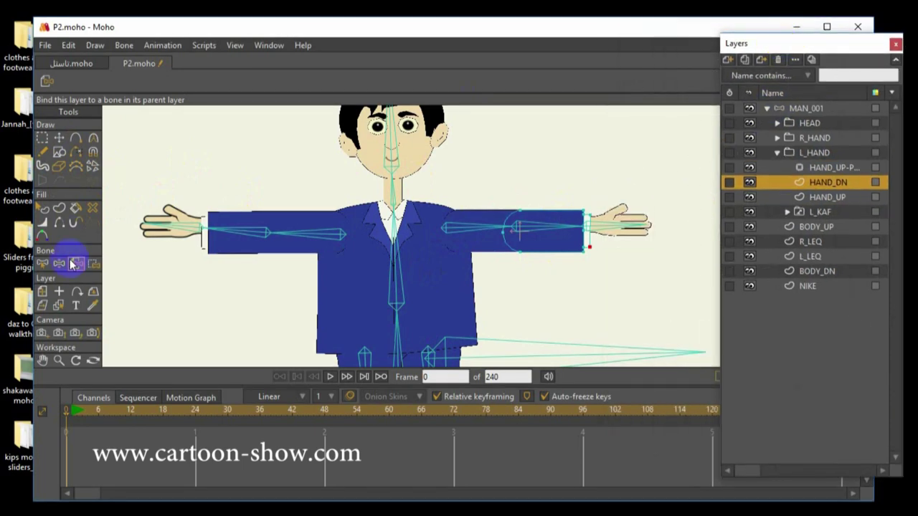
left_click(43, 263)
left_click(543, 228)
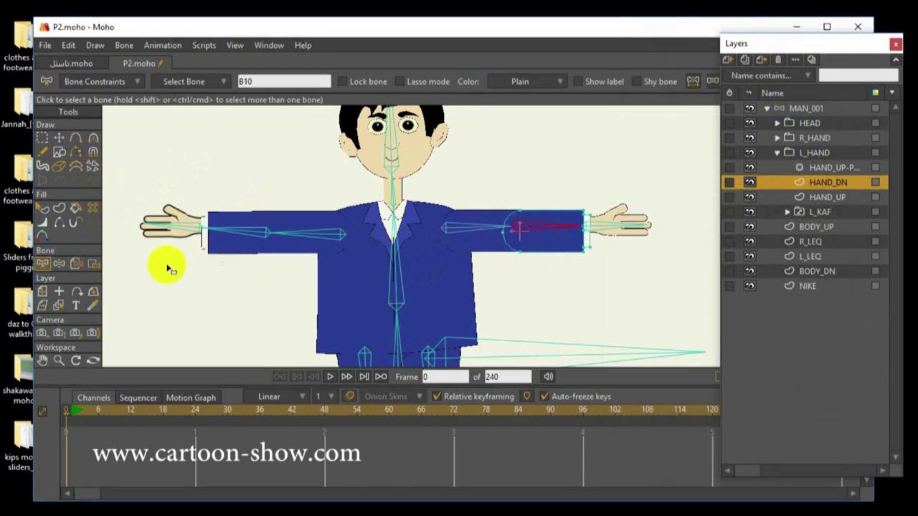
left_click(93, 263)
mouse_move(463, 309)
left_mouse_down()
mouse_move(553, 179)
mouse_move(574, 282)
mouse_move(474, 294)
left_mouse_up()
left_click(269, 81)
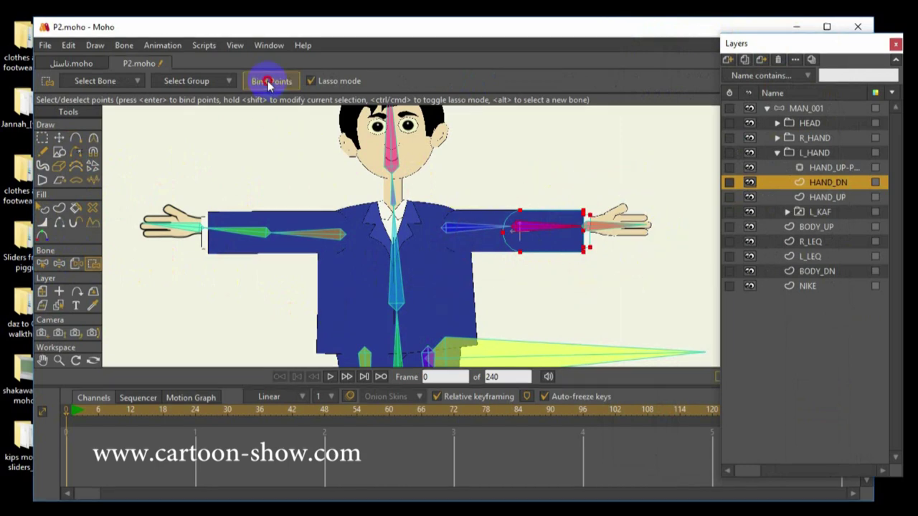
Select all points of the L_HAND group's HAND_UP layer and bind them to the left upper-arm bone B9.
left_click(43, 263)
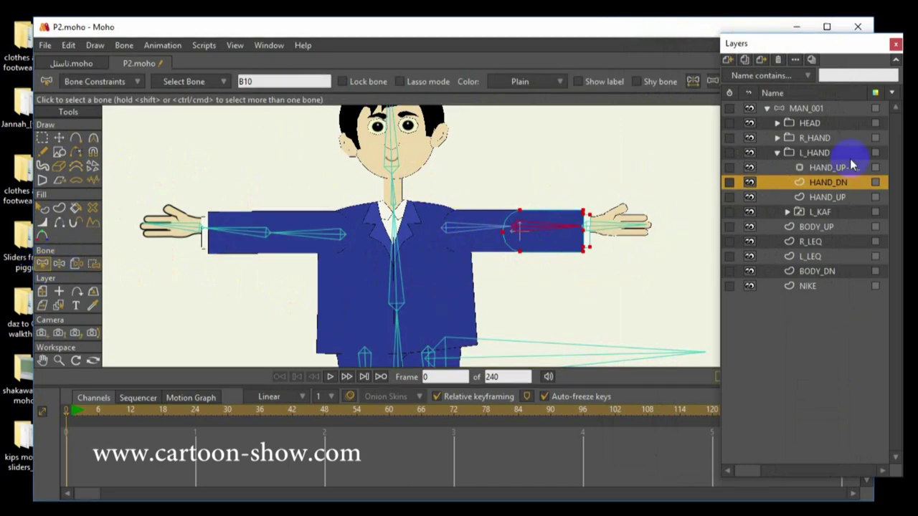
left_click(829, 197)
left_click(494, 224)
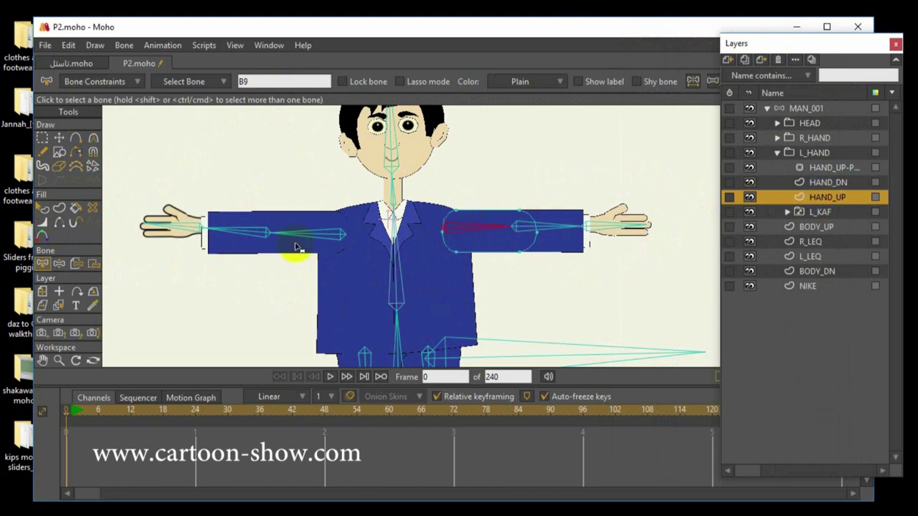
left_click(94, 264)
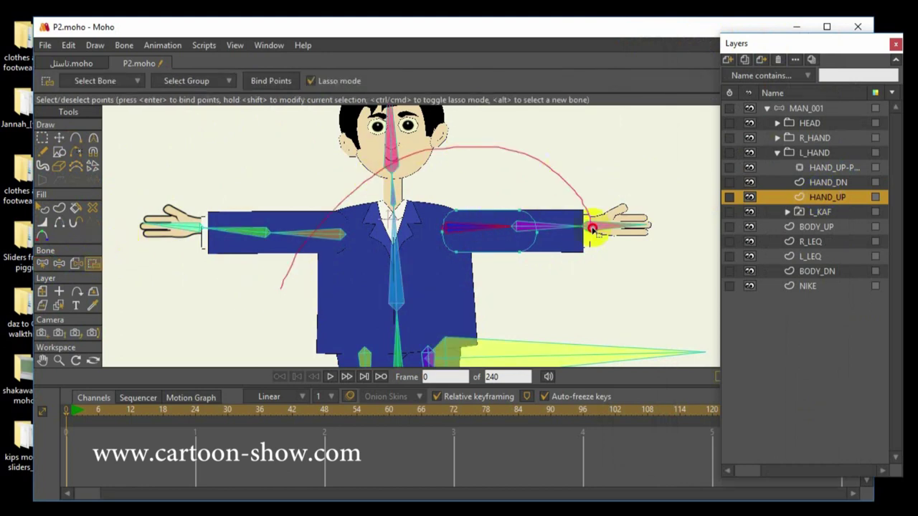
left_click_drag(284, 188, 285, 190)
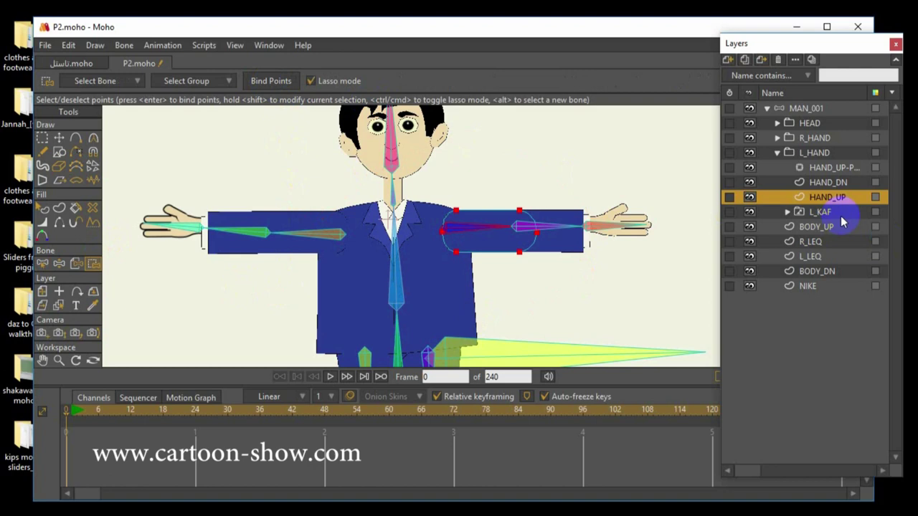
Bind the L_HAND group's L_KAF layer to the left hand bone B11 with Bind Layer.
left_click(817, 212)
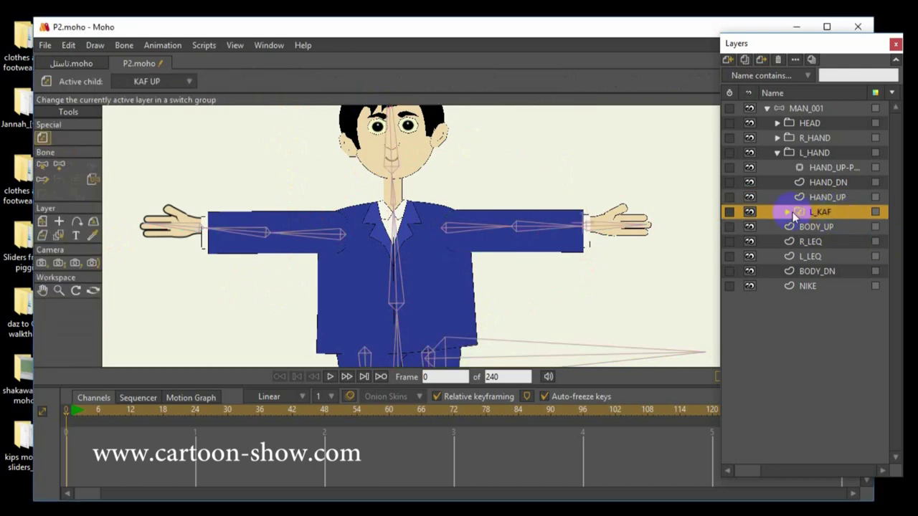
left_click(90, 180)
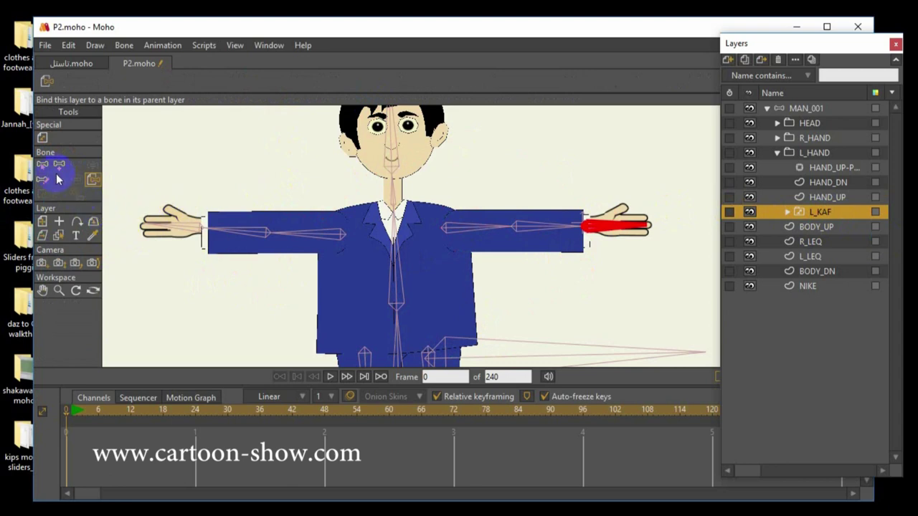
Test the arm bindings on the MAN_001 bone layer by bending both arms upward with Manipulate Bones.
left_click(810, 109)
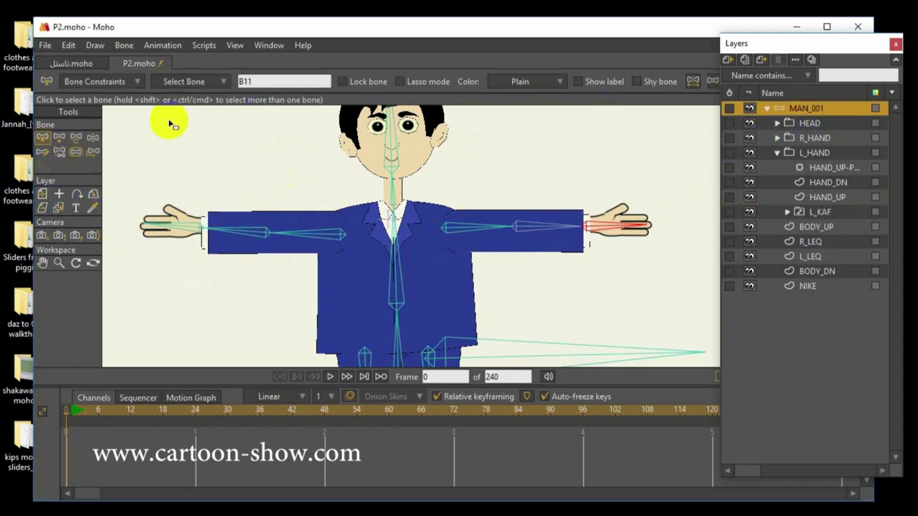
left_click(90, 138)
left_click_drag(289, 237, 315, 177)
left_click_drag(503, 232, 495, 160)
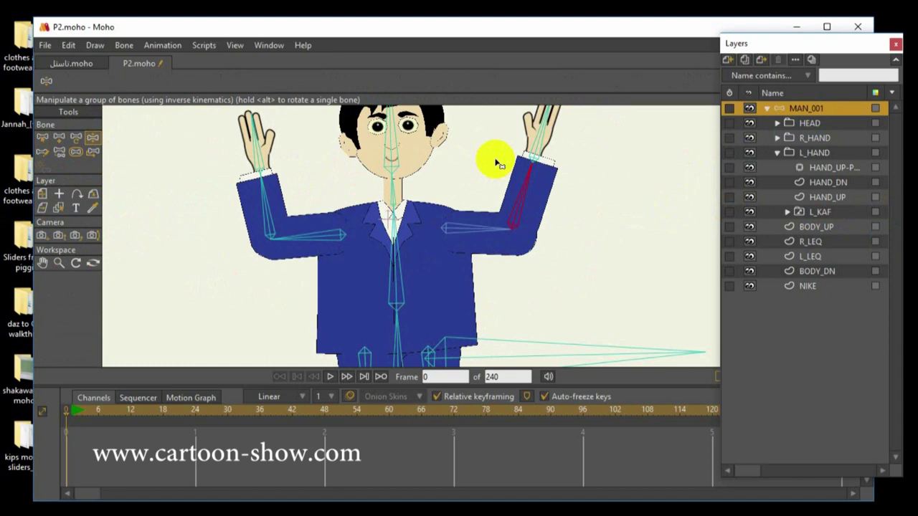
Collapse the L_HAND group, then bind all points of the BODY_UP layer to the lower spine bone B2 with Bind Points.
scroll(528, 255, "down", 2)
left_click(42, 262)
left_click_drag(246, 324, 242, 217)
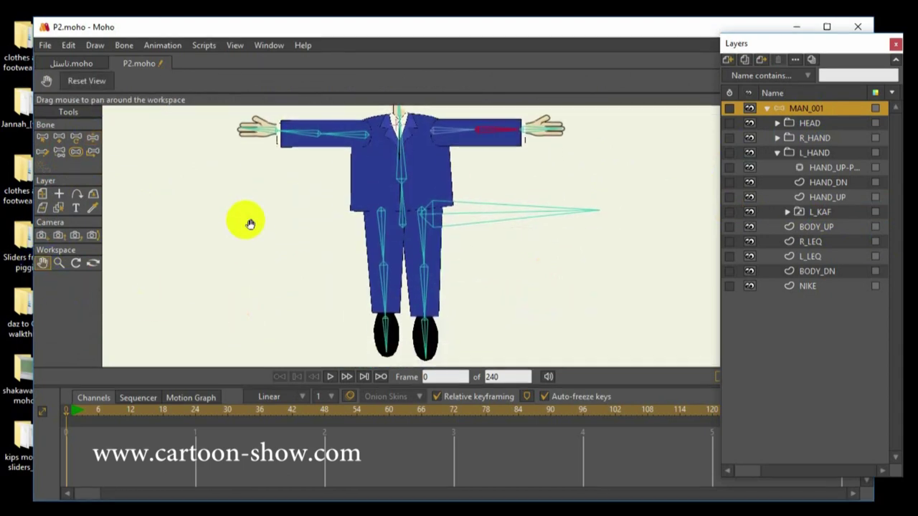
left_click(776, 153)
left_click(803, 166)
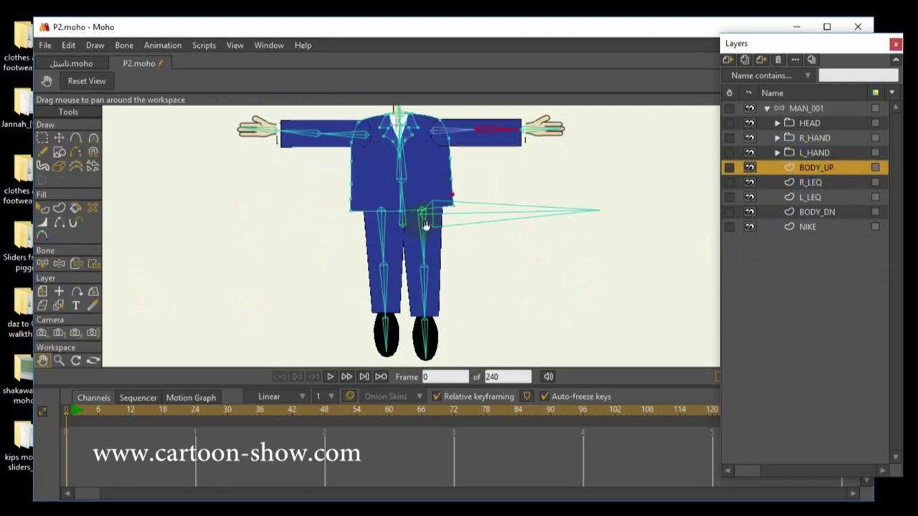
scroll(602, 231, "down", 2)
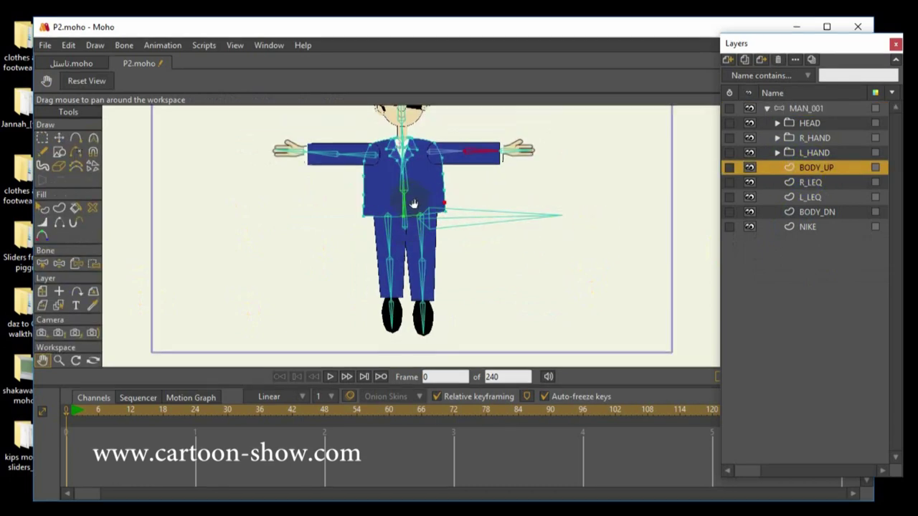
left_click_drag(252, 229, 246, 266)
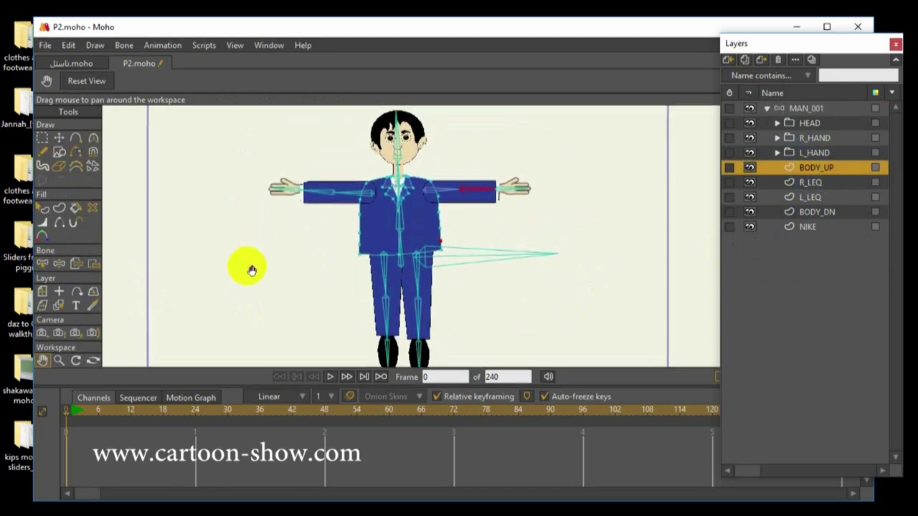
left_click(42, 263)
left_click(404, 271)
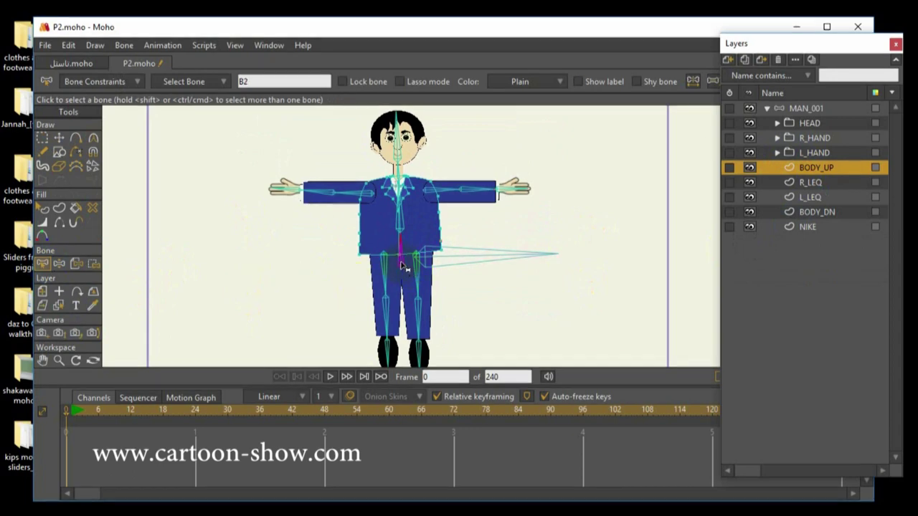
left_click(92, 264)
mouse_move(208, 285)
left_mouse_down()
mouse_move(486, 131)
mouse_move(536, 251)
mouse_move(294, 271)
mouse_move(142, 177)
left_mouse_up()
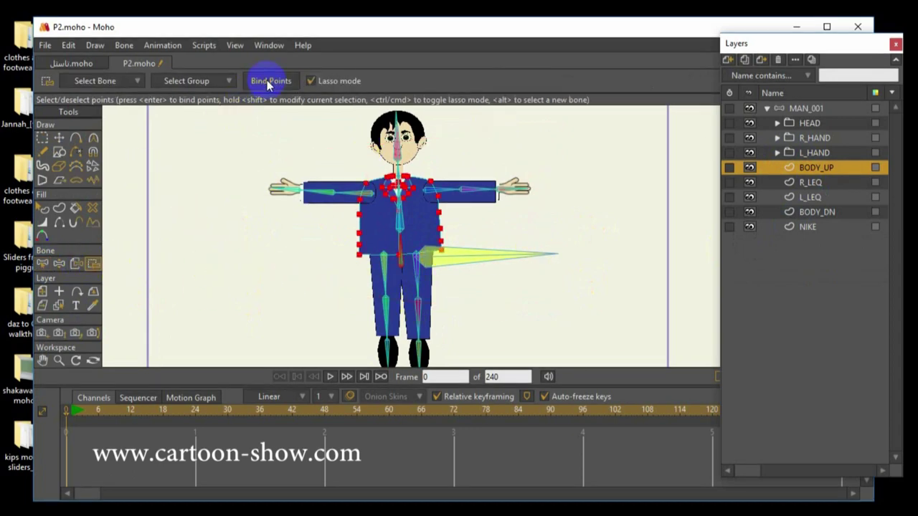
Lasso the chest, shoulder and collar points of BODY_UP and bind them to the upper spine bone B3.
left_click(43, 264)
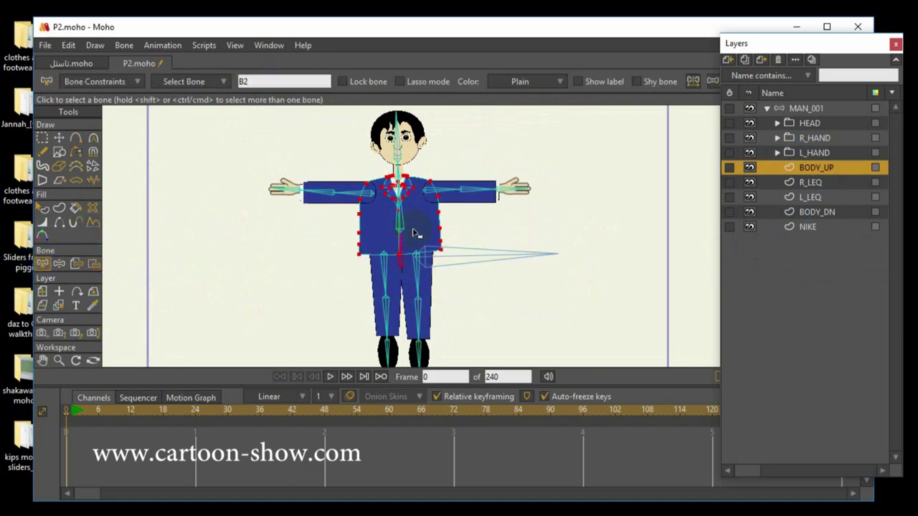
left_click(92, 263)
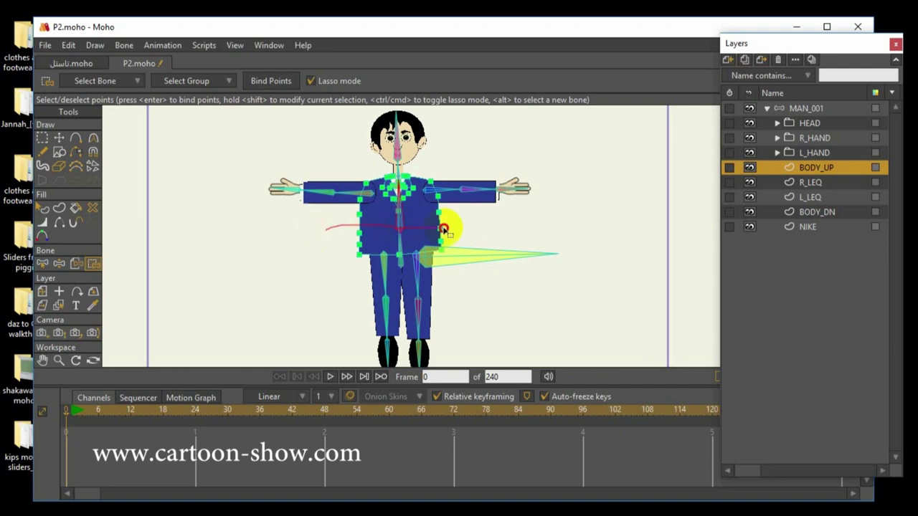
mouse_move(481, 192)
left_mouse_down()
mouse_move(459, 153)
mouse_move(326, 166)
left_mouse_up()
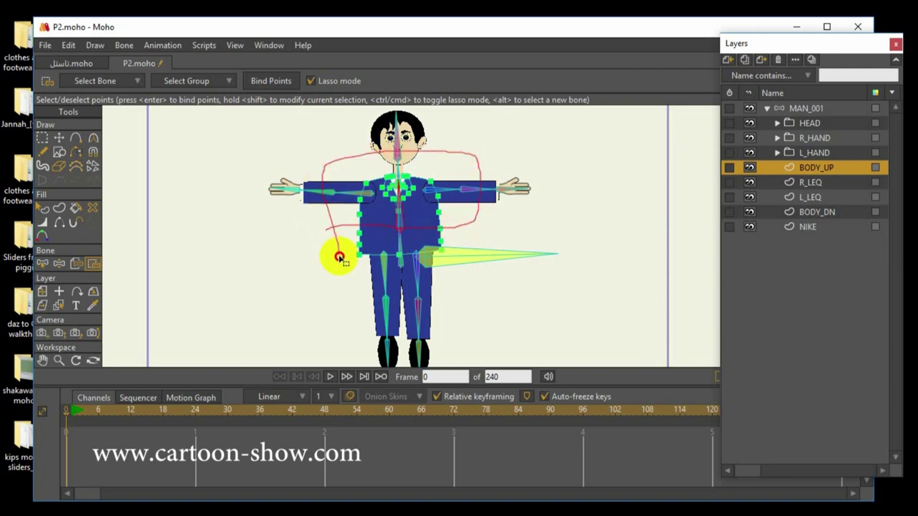
left_click_drag(339, 256, 342, 260)
left_click(271, 81)
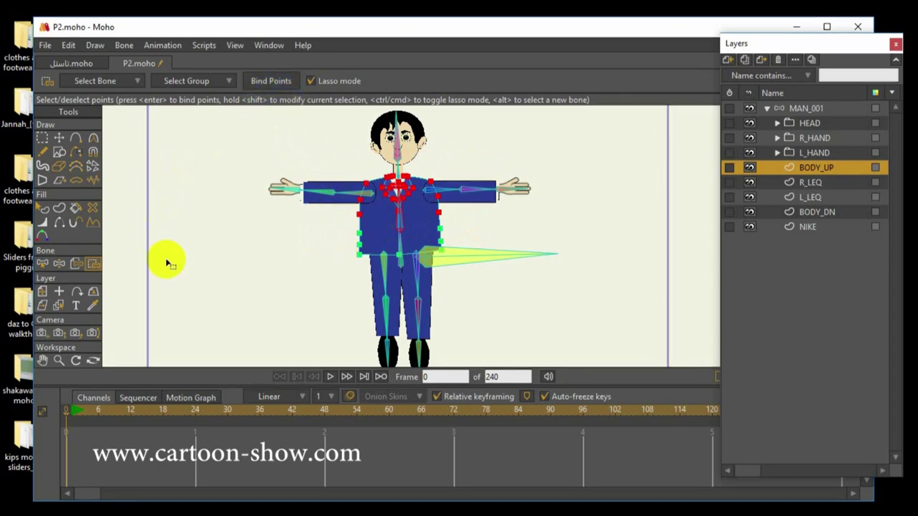
Select all points of the BODY_DN hip layer and bind them to the lower spine bone B2 with Bind Points.
left_click(810, 182)
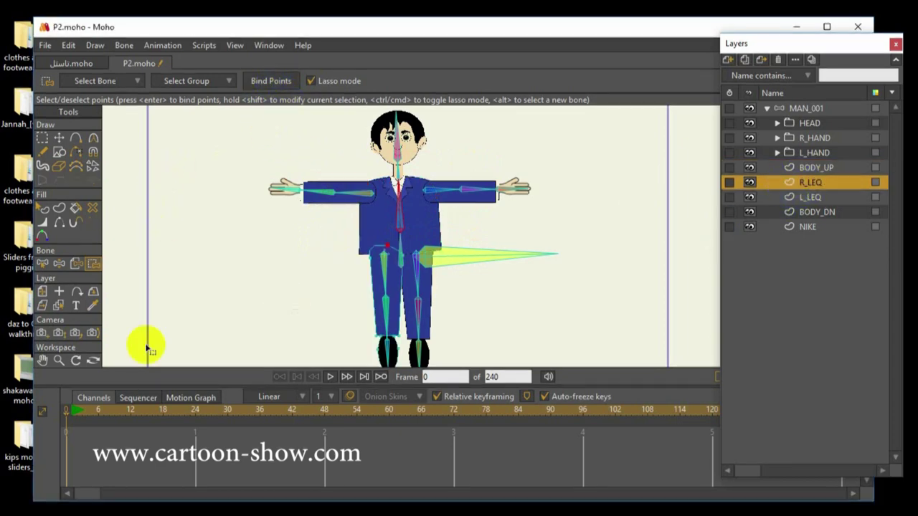
left_click(42, 363)
left_click_drag(317, 342, 322, 273)
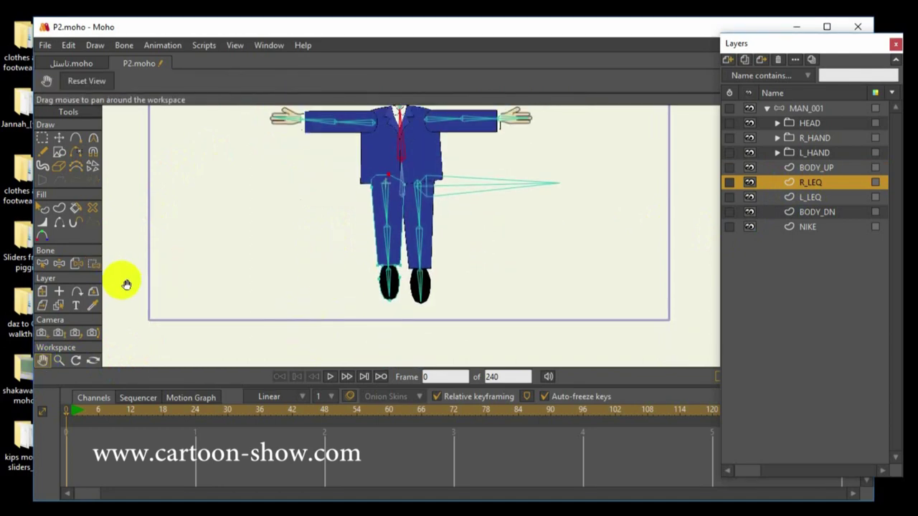
left_click(817, 212)
left_click(86, 264)
left_click(45, 264)
left_click(246, 273)
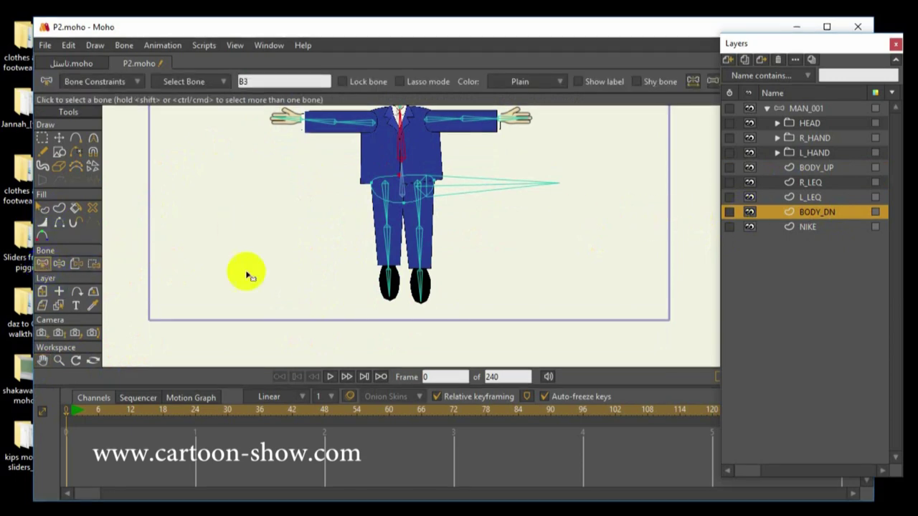
left_click(93, 264)
mouse_move(262, 185)
left_mouse_down()
mouse_move(272, 180)
mouse_move(284, 218)
mouse_move(260, 154)
mouse_move(262, 183)
left_mouse_up()
left_click(271, 81)
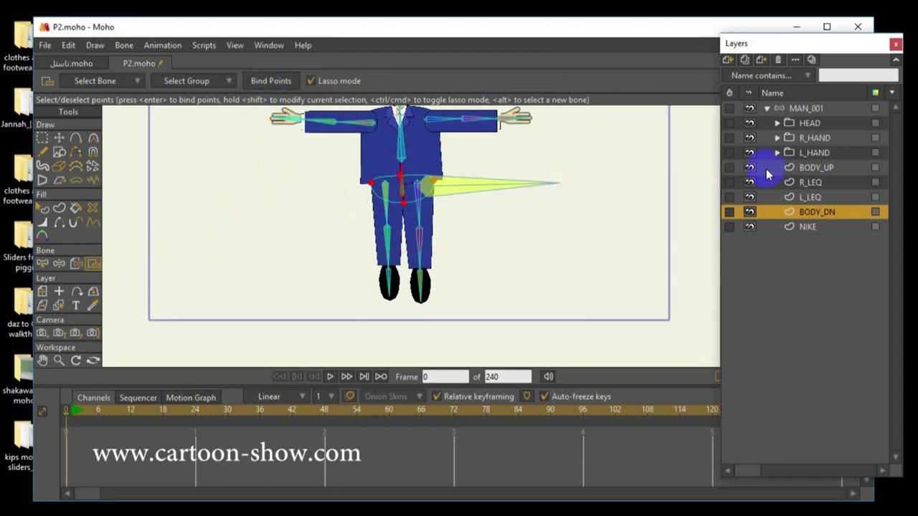
Select all points of the R_LEQ layer and bind them to the right thigh bone B12.
left_click(809, 185)
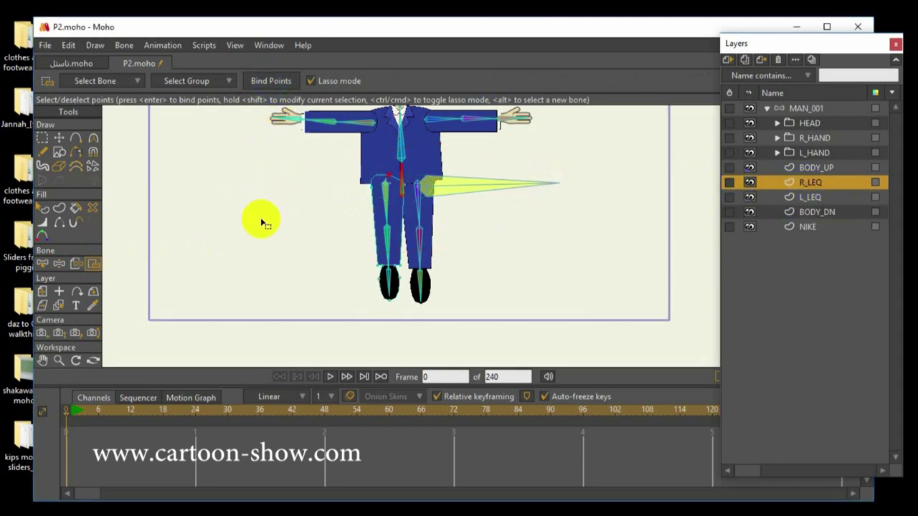
left_click(43, 263)
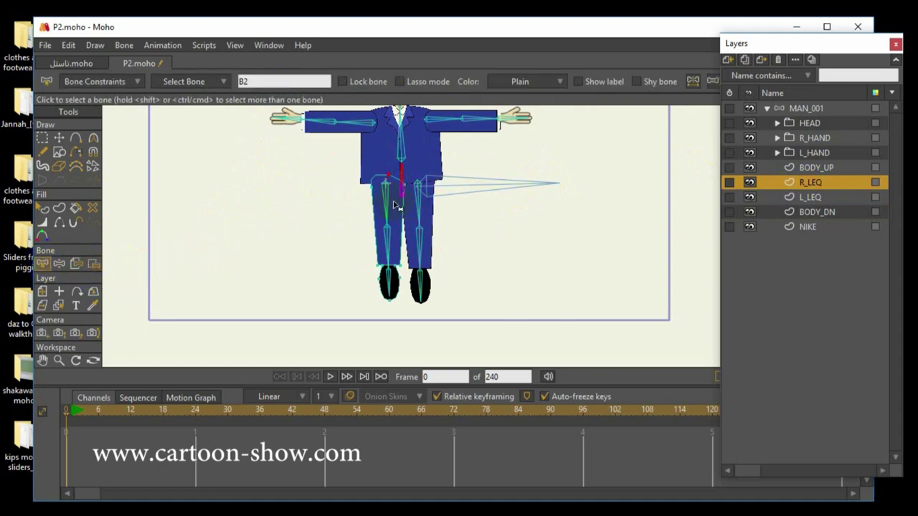
left_click(94, 264)
mouse_move(239, 263)
left_mouse_down()
mouse_move(258, 211)
mouse_move(410, 172)
mouse_move(402, 313)
mouse_move(236, 184)
mouse_move(256, 129)
left_mouse_up()
Add paired points on both edges of the R_LEQ trouser outline at the knee, just below it and just above it.
left_click(43, 263)
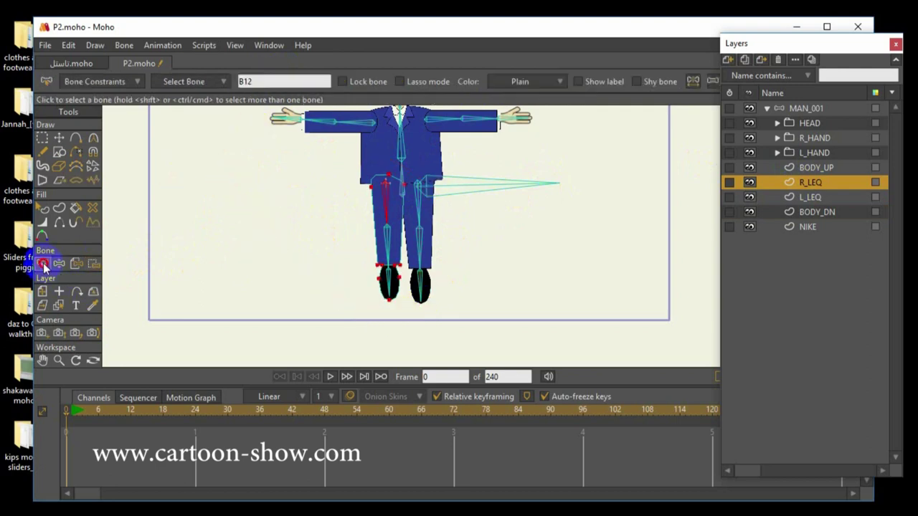
left_click(390, 247)
scroll(328, 266, "up", 4)
scroll(315, 260, "down", 2)
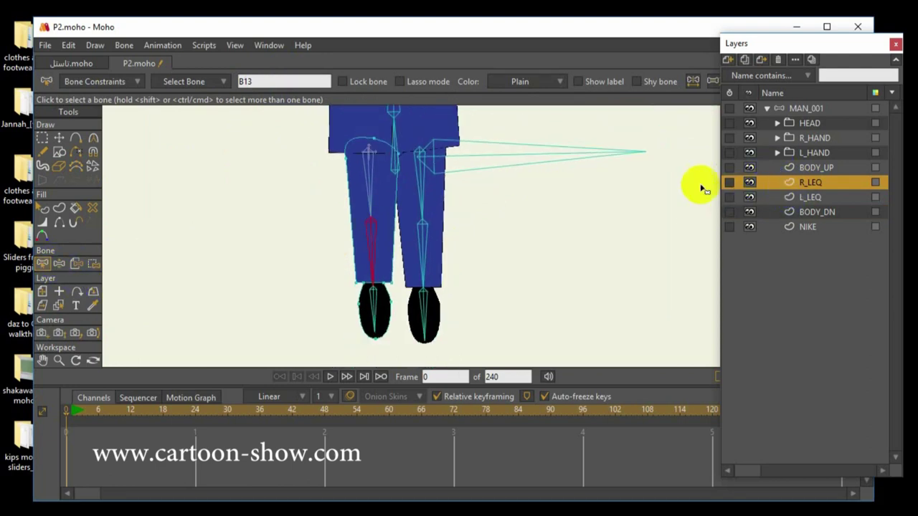
left_click(75, 137)
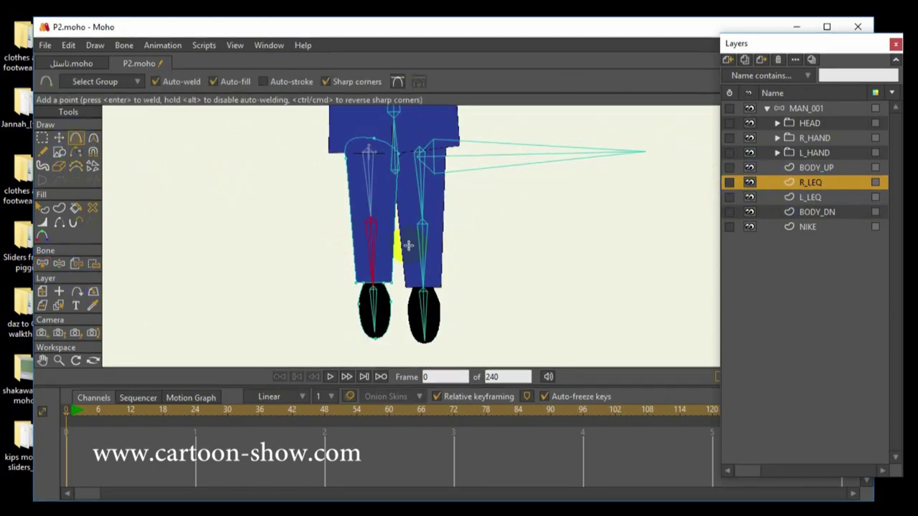
left_click(351, 220)
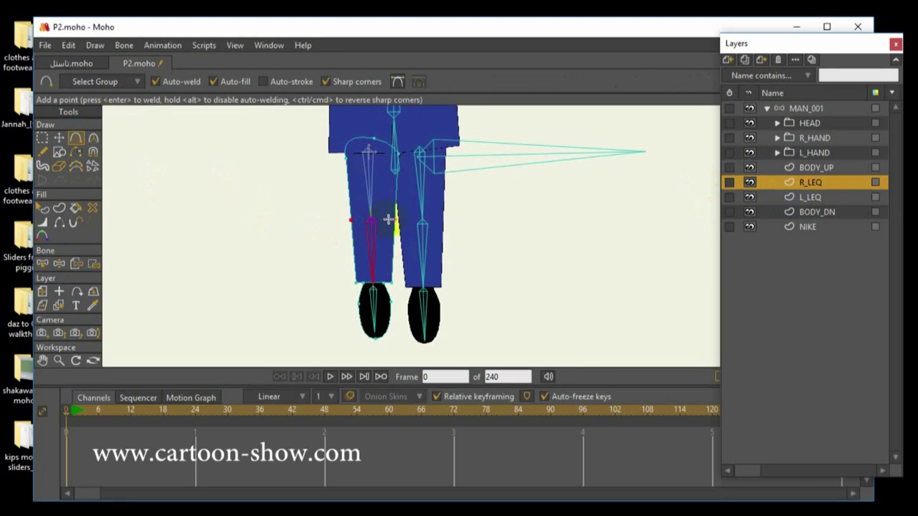
left_click(352, 250)
left_click(348, 188)
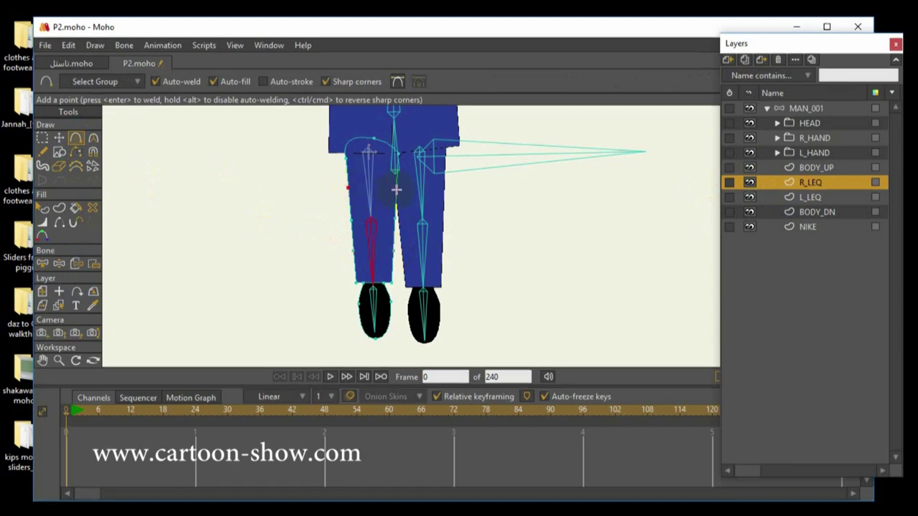
Rebind all R_LEQ points, including the added knee points, to the right thigh bone B12 with Bind Points.
left_click(42, 263)
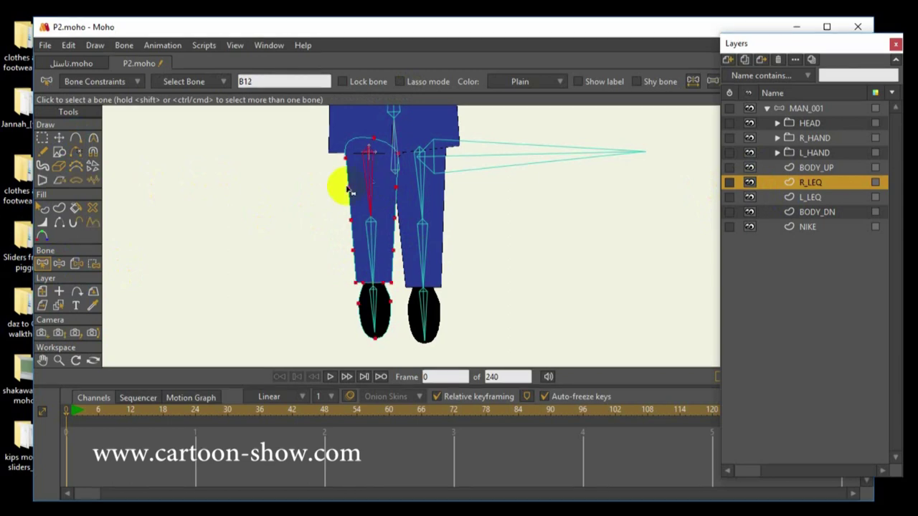
left_click(94, 263)
mouse_move(218, 291)
left_mouse_down()
mouse_move(230, 231)
mouse_move(409, 133)
mouse_move(428, 324)
mouse_move(207, 201)
mouse_move(204, 215)
left_mouse_up()
left_click(271, 80)
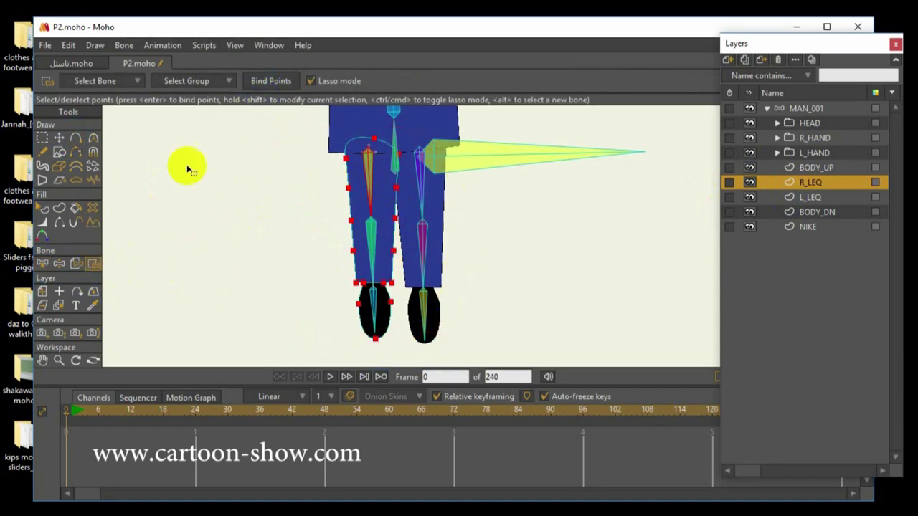
Lasso the R_LEQ points from the knee down to the foot and bind them to the right shin bone B13.
left_click(43, 263)
left_click(224, 264)
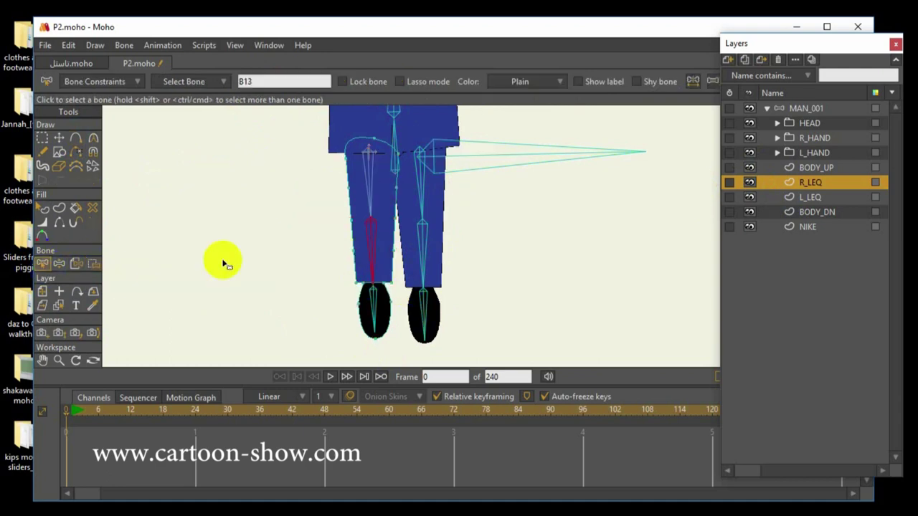
left_click(95, 263)
left_click_drag(275, 232, 317, 215)
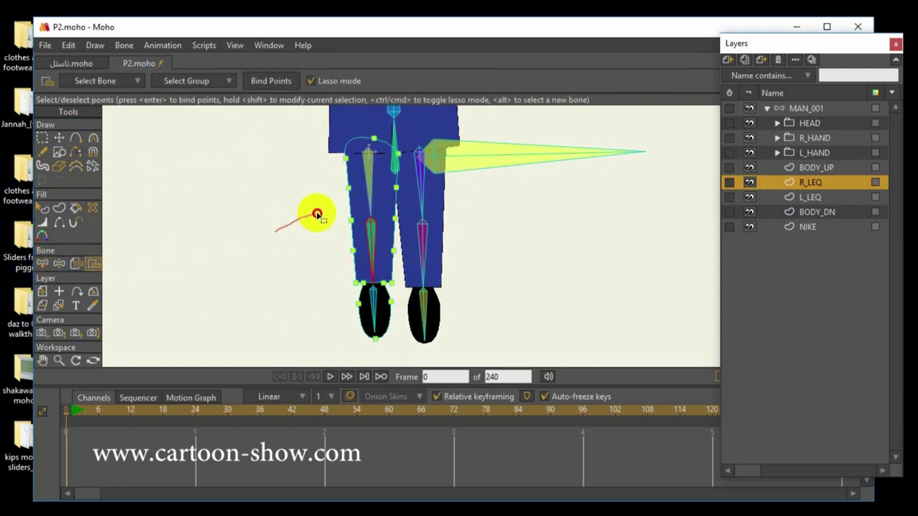
mouse_move(387, 358)
left_mouse_down()
mouse_move(338, 340)
mouse_move(290, 271)
mouse_move(272, 197)
left_mouse_up()
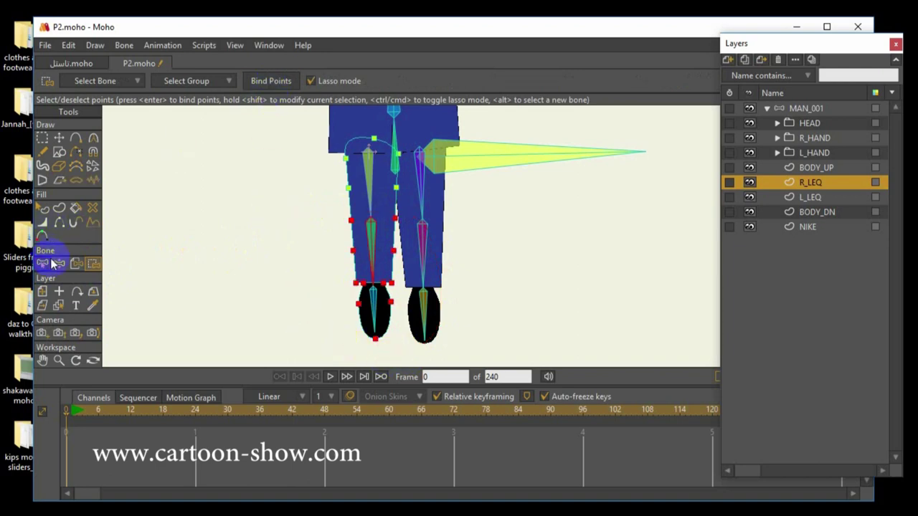
Lasso the shoe points of R_LEQ and bind them to the right foot bone B14.
left_click(50, 264)
left_click(378, 314)
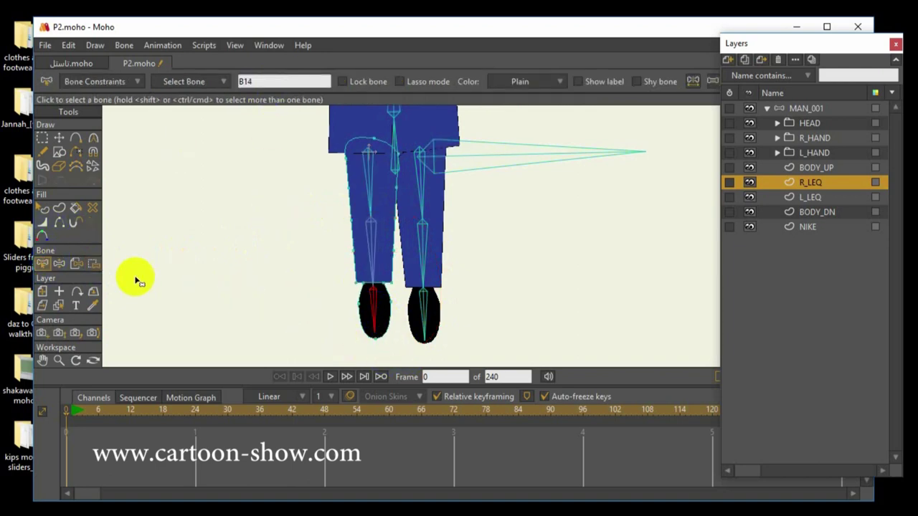
left_click(94, 264)
left_click_drag(240, 316, 343, 306)
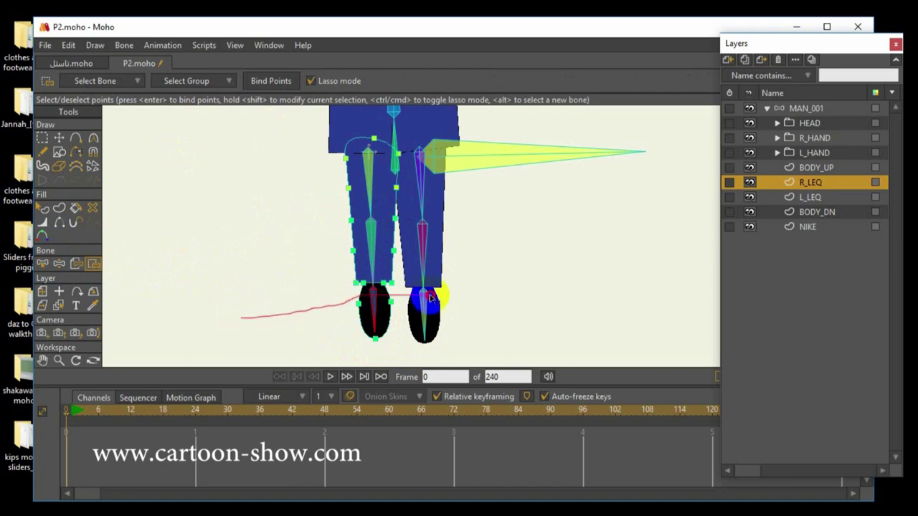
left_click_drag(353, 345, 350, 347)
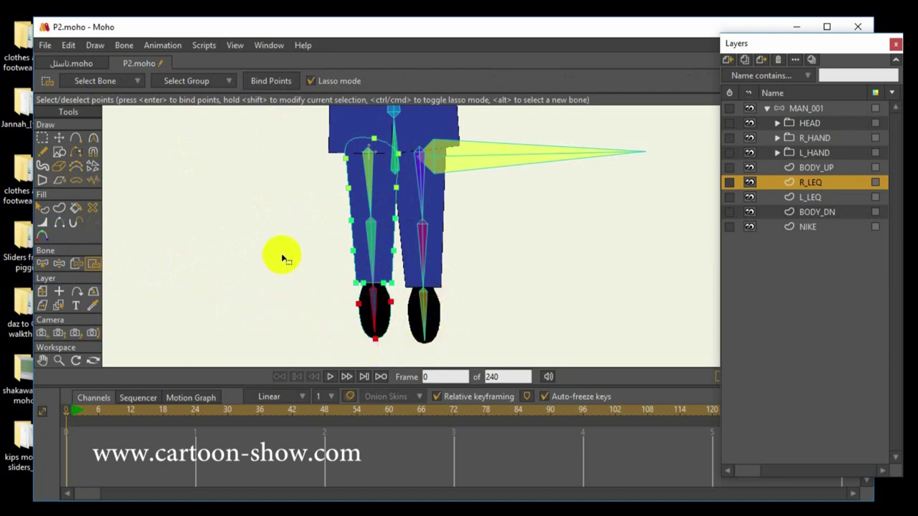
left_click(271, 81)
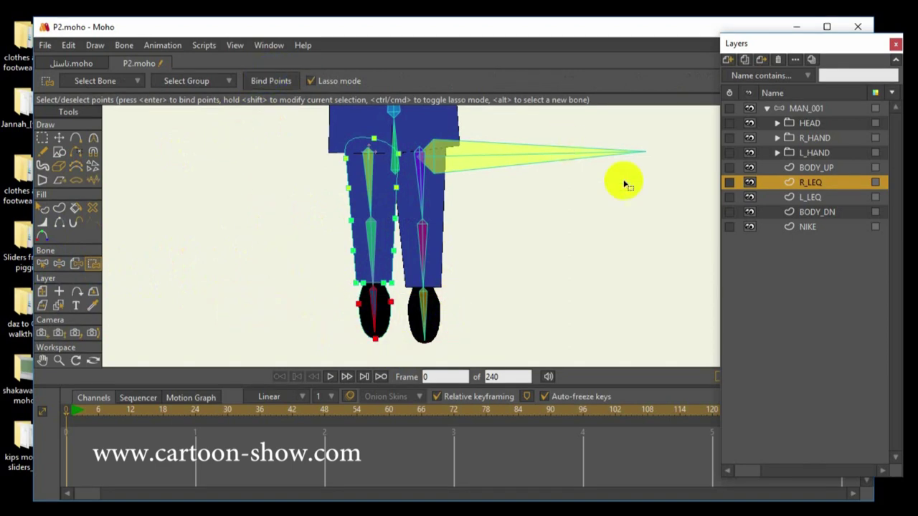
On the L_LEQ layer, add paired points on both trouser edges at the knee, just above it and just below it.
left_click(795, 199)
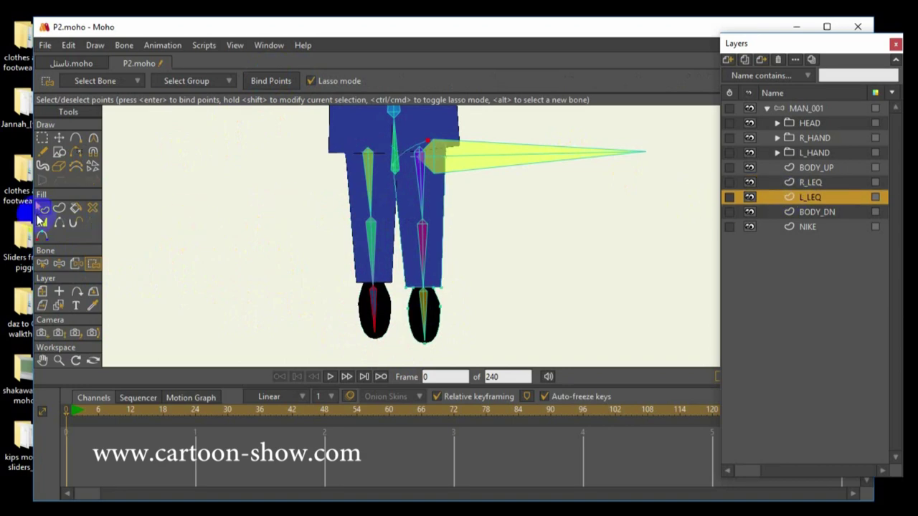
left_click(79, 139)
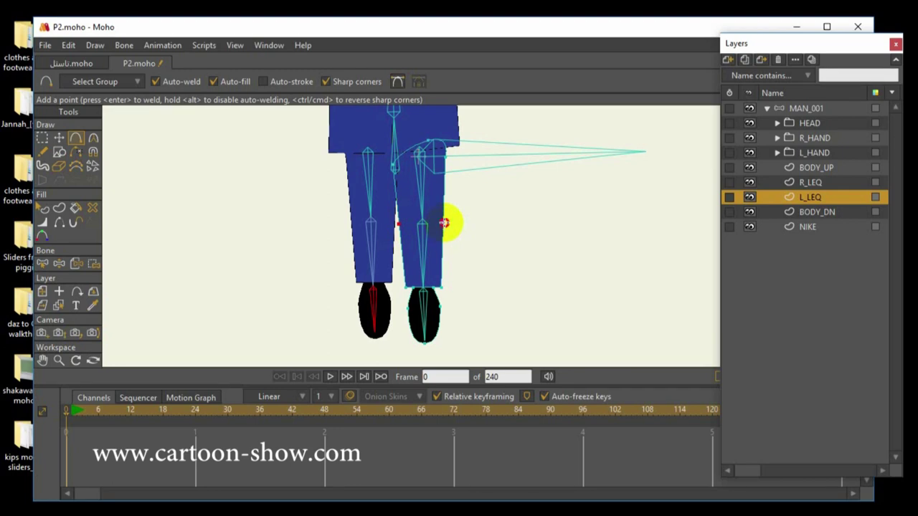
left_click(447, 191)
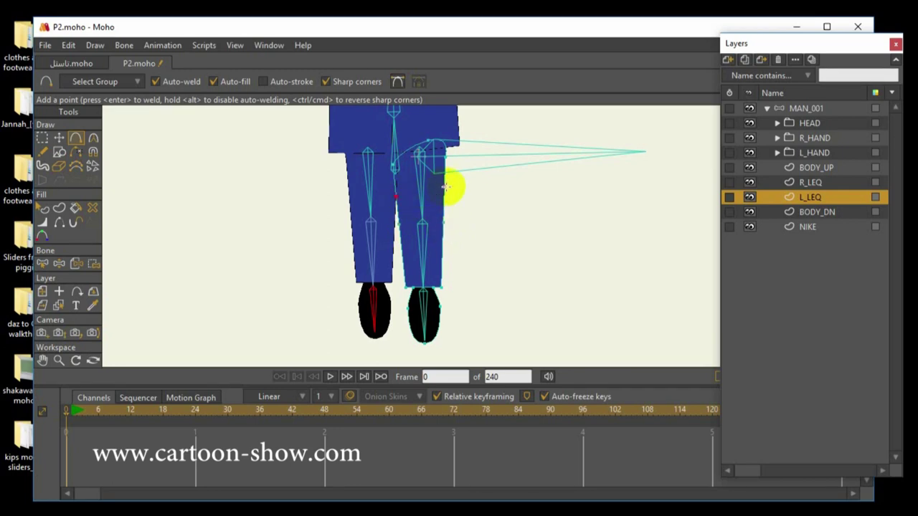
left_click(442, 252)
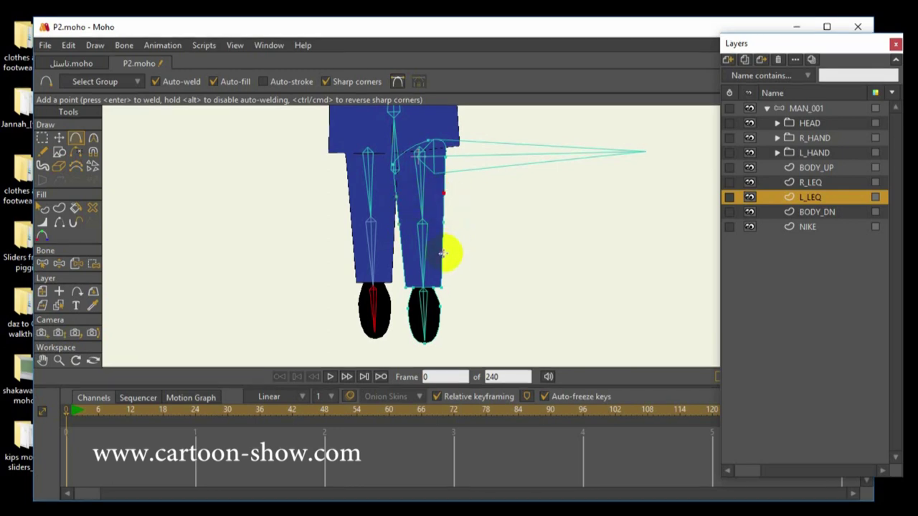
left_click(404, 253)
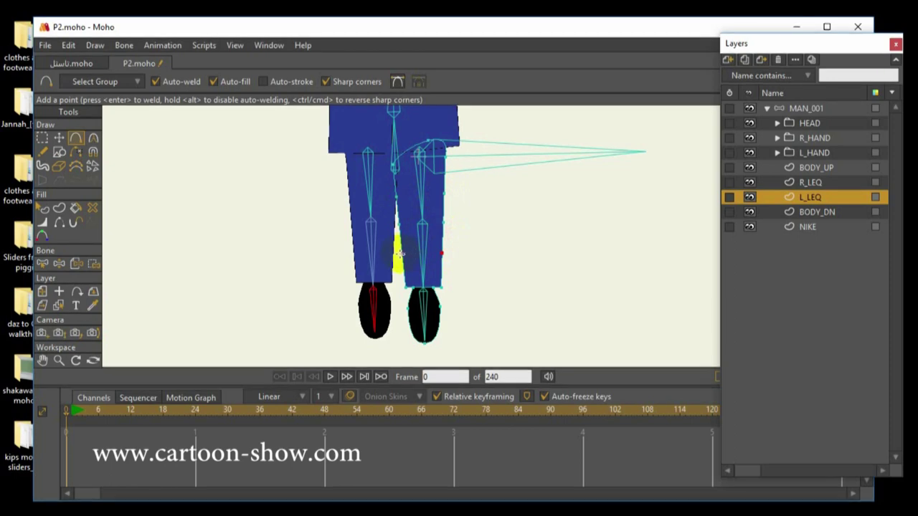
left_click(58, 138)
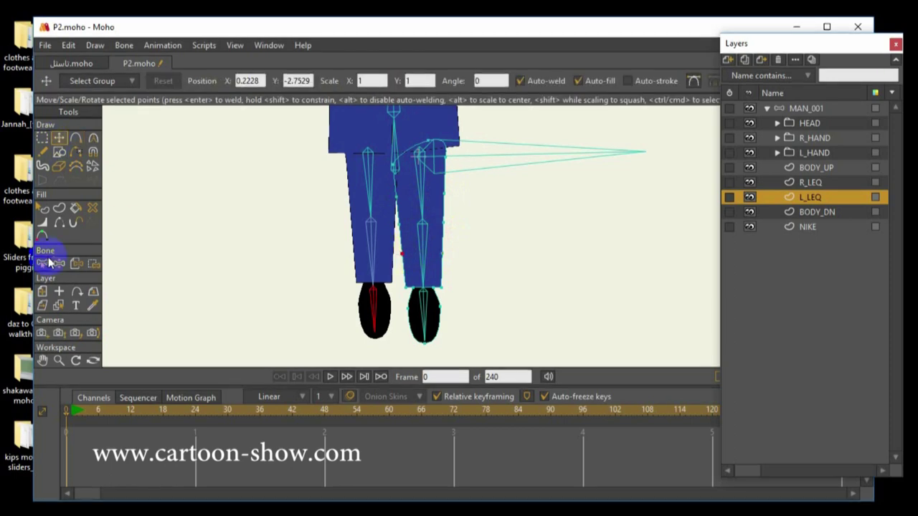
Select all points of the L_LEQ layer and bind them to the left thigh bone B15.
left_click(43, 264)
left_click(434, 195)
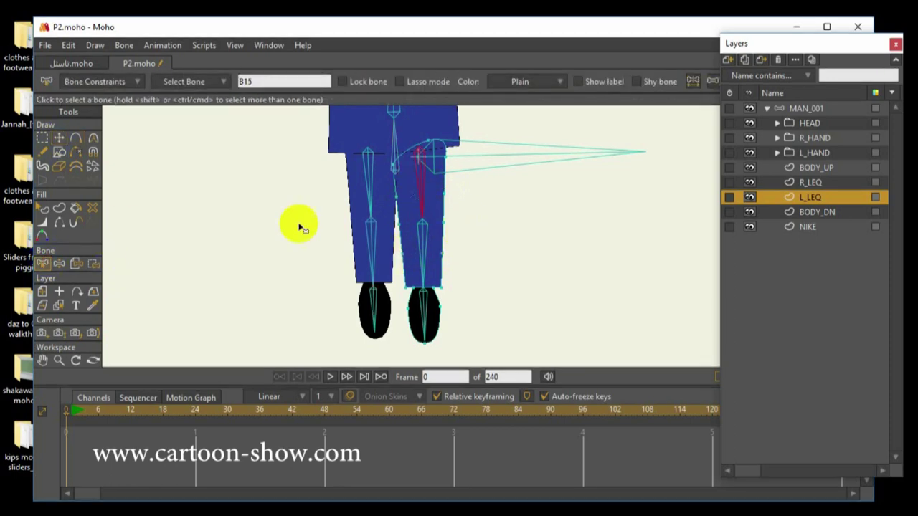
left_click(91, 263)
mouse_move(225, 273)
left_mouse_down()
mouse_move(270, 195)
mouse_move(413, 125)
mouse_move(518, 225)
mouse_move(500, 330)
mouse_move(318, 319)
mouse_move(216, 186)
mouse_move(215, 215)
left_mouse_up()
left_click(271, 80)
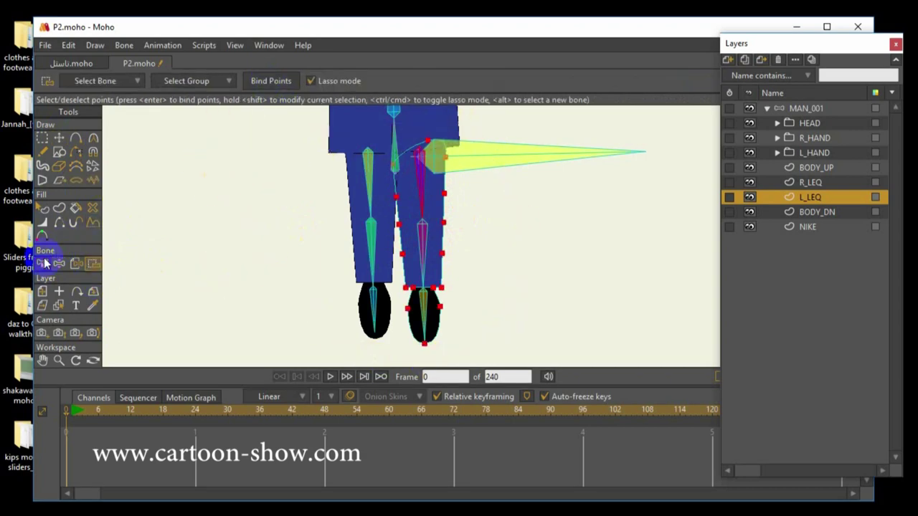
Lasso the L_LEQ points from the knee down to the foot and bind them to the left shin bone B16.
left_click(43, 263)
left_click(351, 285)
left_click(92, 263)
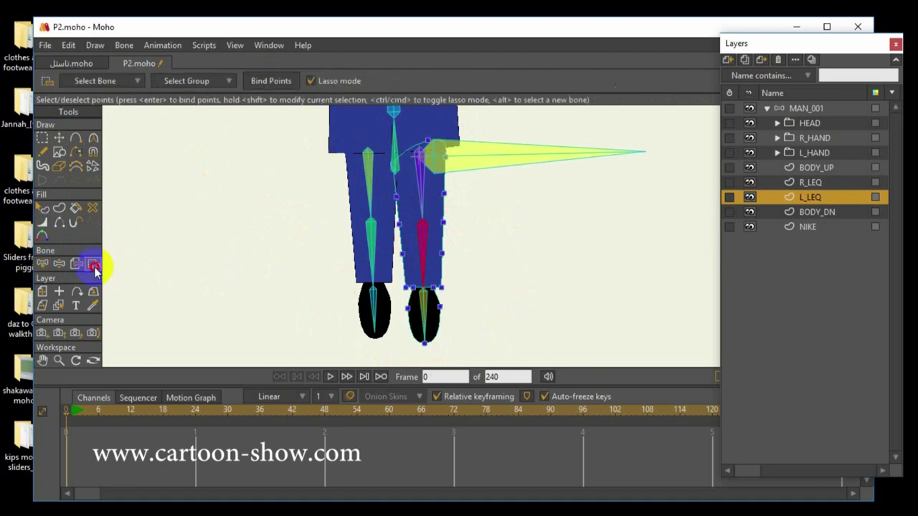
mouse_move(512, 216)
left_mouse_down()
mouse_move(399, 352)
mouse_move(293, 195)
mouse_move(285, 228)
left_mouse_up()
left_click(273, 81)
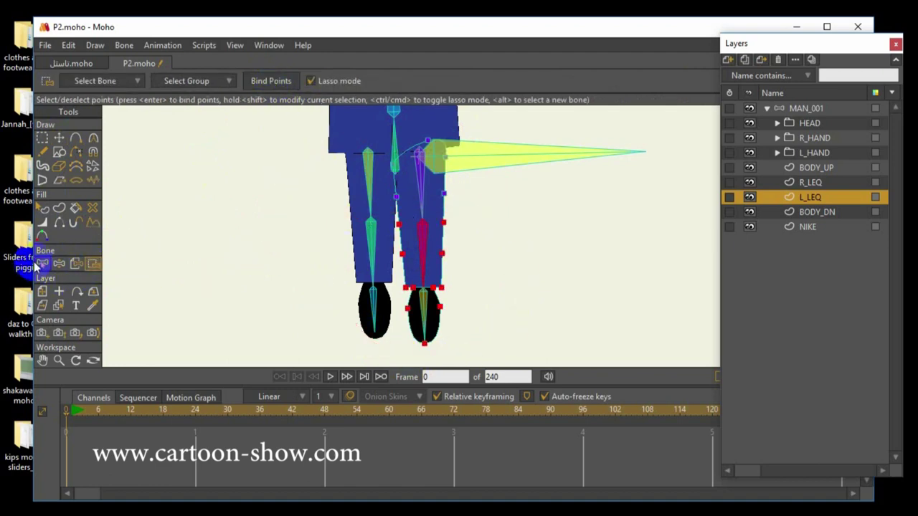
Lasso the shoe points of L_LEQ and bind them to the left foot bone.
left_click(43, 264)
left_click(414, 316)
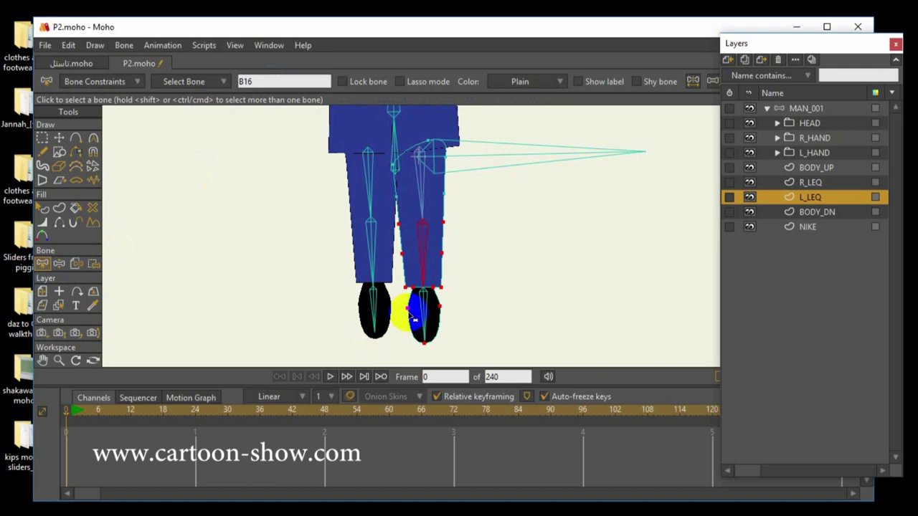
left_click(93, 264)
mouse_move(278, 315)
left_mouse_down()
mouse_move(485, 306)
mouse_move(390, 349)
mouse_move(358, 266)
left_mouse_up()
key("Return")
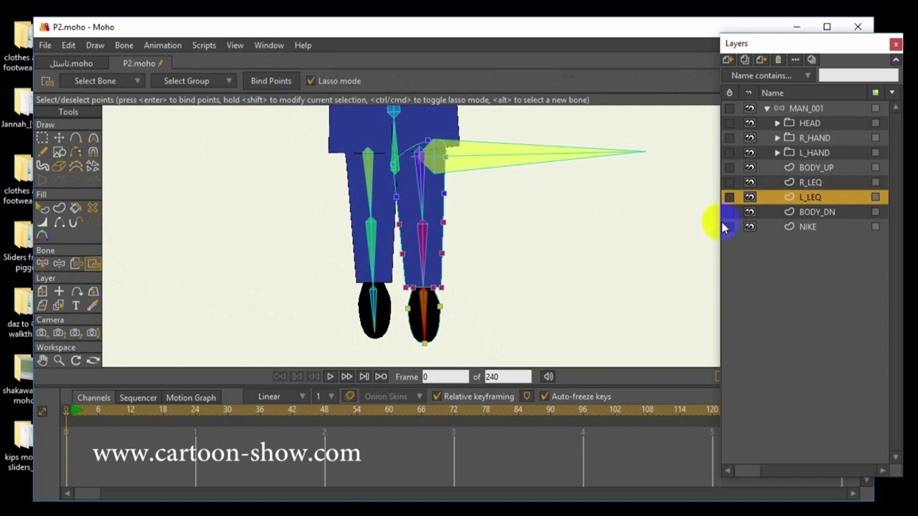
Test the leg bindings on the MAN_001 bone layer by bending both legs with Manipulate Bones.
left_click(803, 109)
left_click(78, 149)
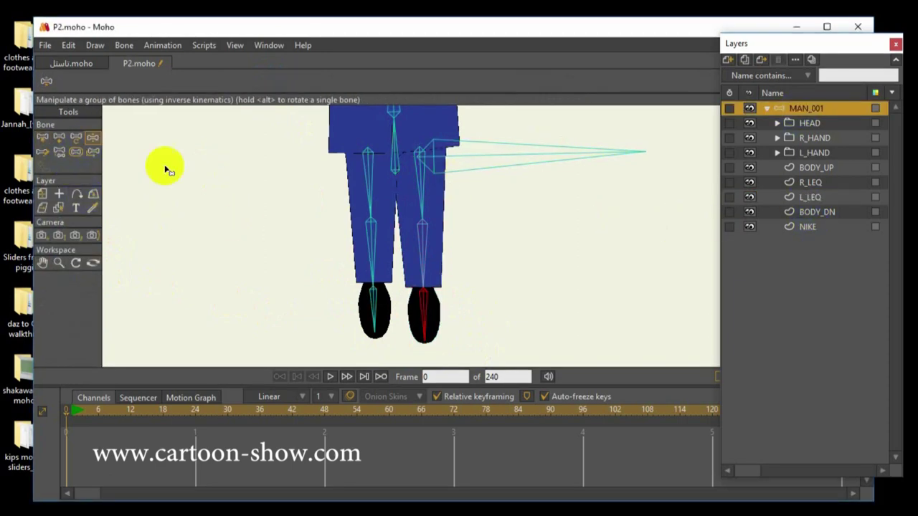
mouse_move(431, 256)
left_mouse_down()
mouse_move(455, 241)
mouse_move(461, 253)
mouse_move(431, 246)
left_mouse_up()
left_click_drag(373, 256, 334, 262)
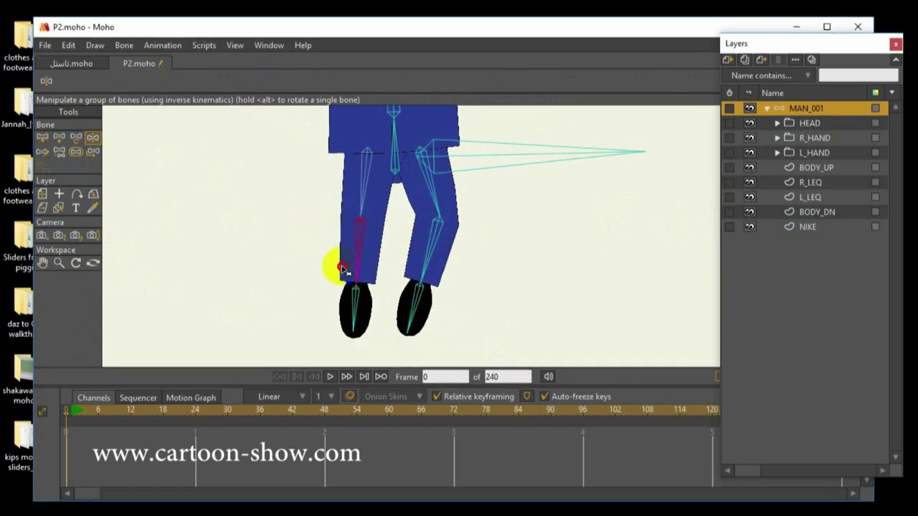
left_click(42, 137)
Examine the whole rigged character from the legs up to the torso, arms and head.
scroll(137, 271, "down", 2)
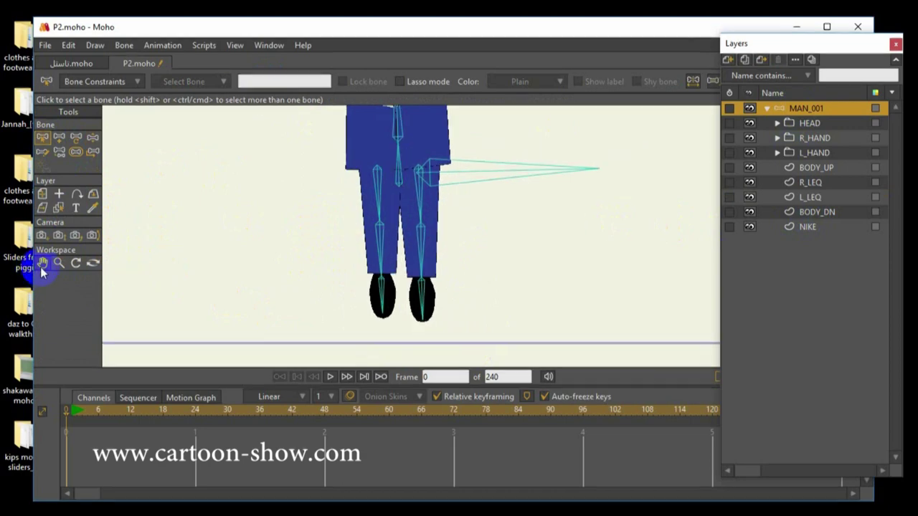
left_click(43, 263)
left_click_drag(256, 211, 262, 252)
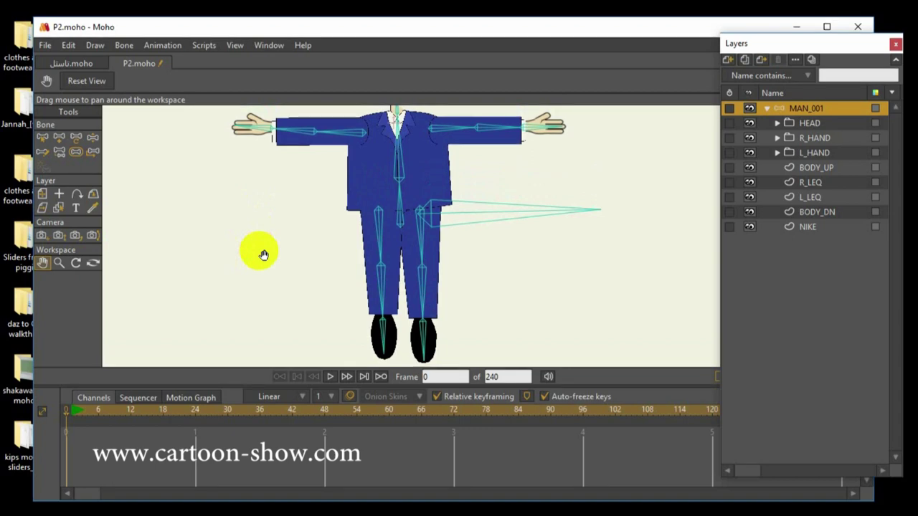
scroll(260, 215, "down", 2)
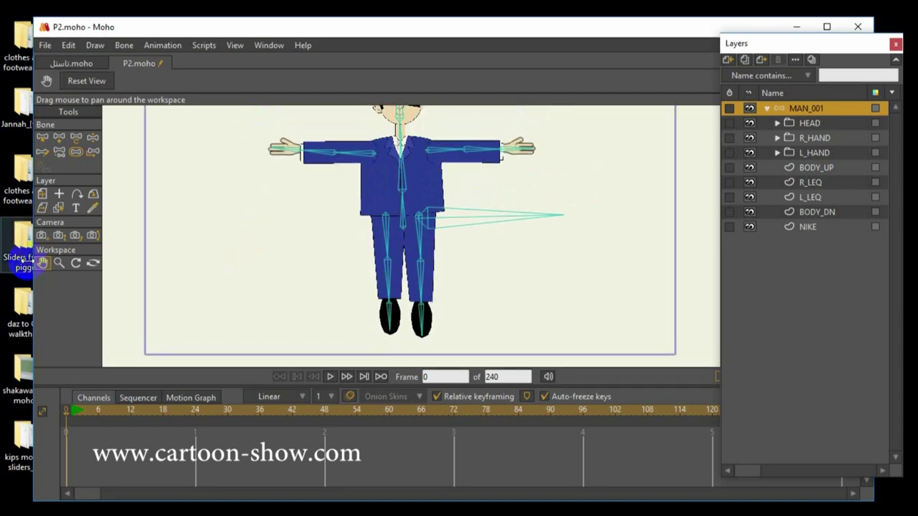
left_click_drag(256, 197, 258, 250)
scroll(262, 252, "up", 1)
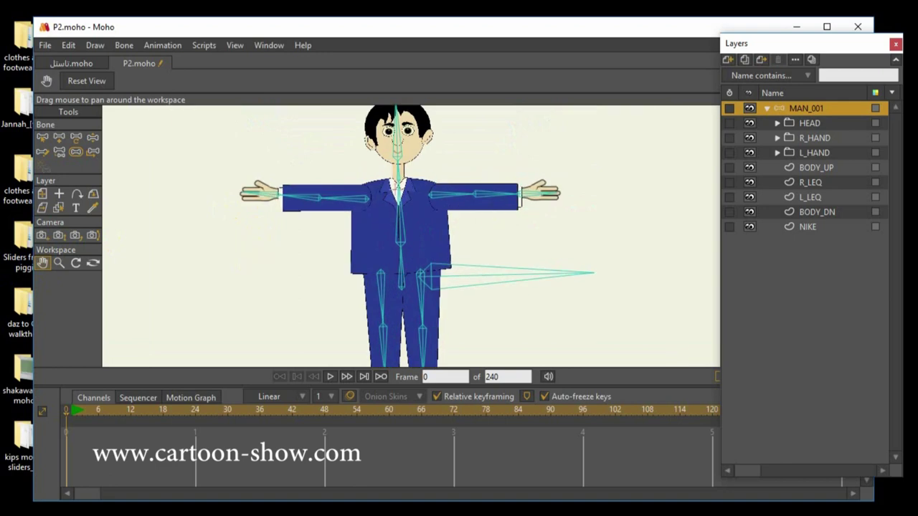
scroll(355, 200, "up", 1)
left_click_drag(324, 212, 338, 269)
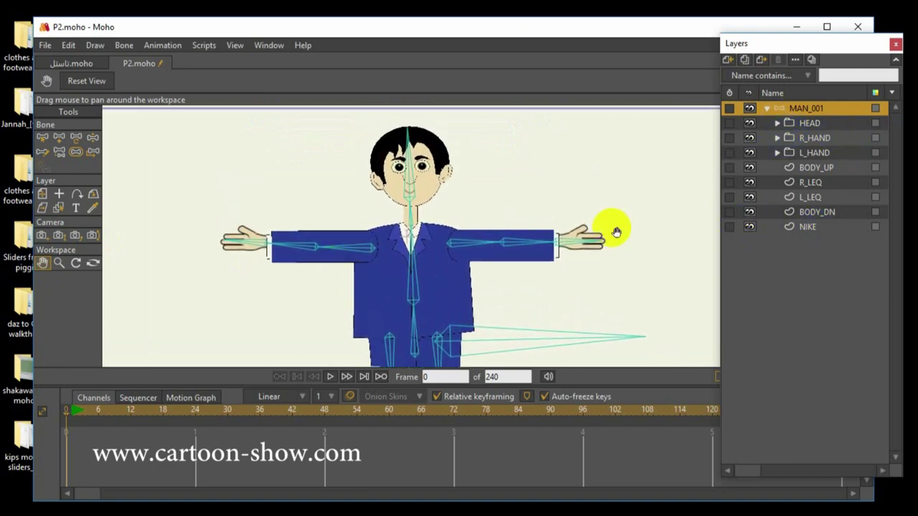
Limit the neck bone B4 with angle constraints of -10 to 10 degrees and test its motion with Manipulate Bones.
left_click(42, 140)
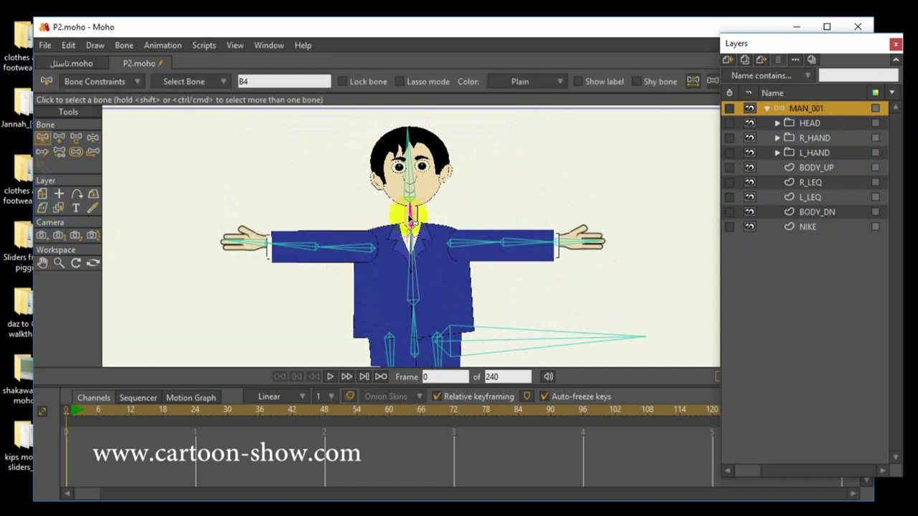
left_click(92, 82)
left_click(149, 116)
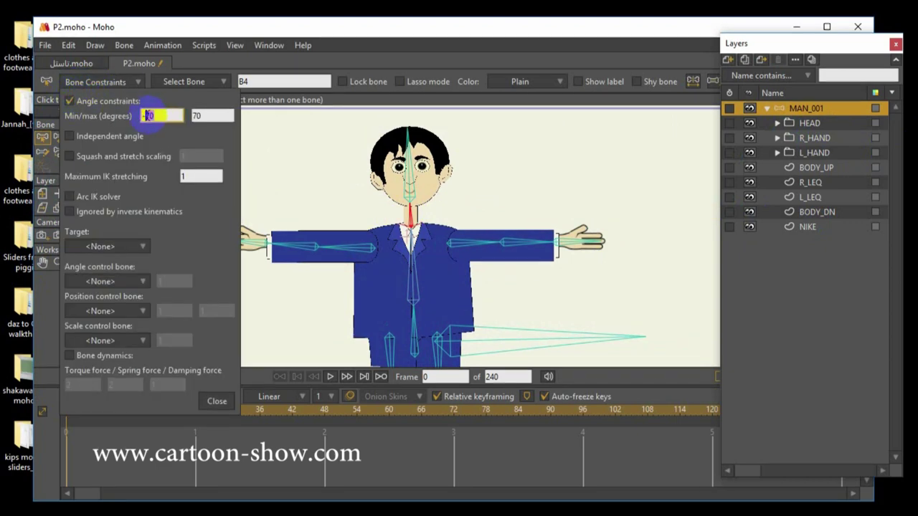
type("-10")
key("Tab")
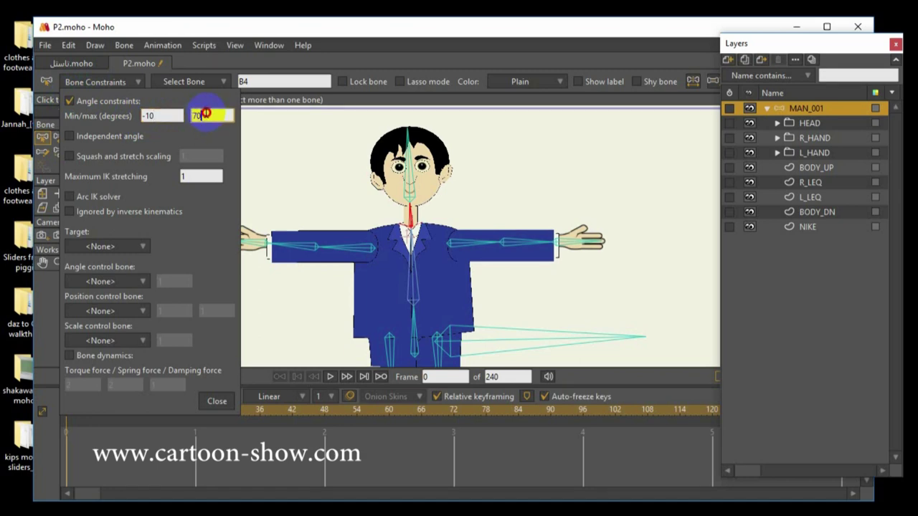
type("10")
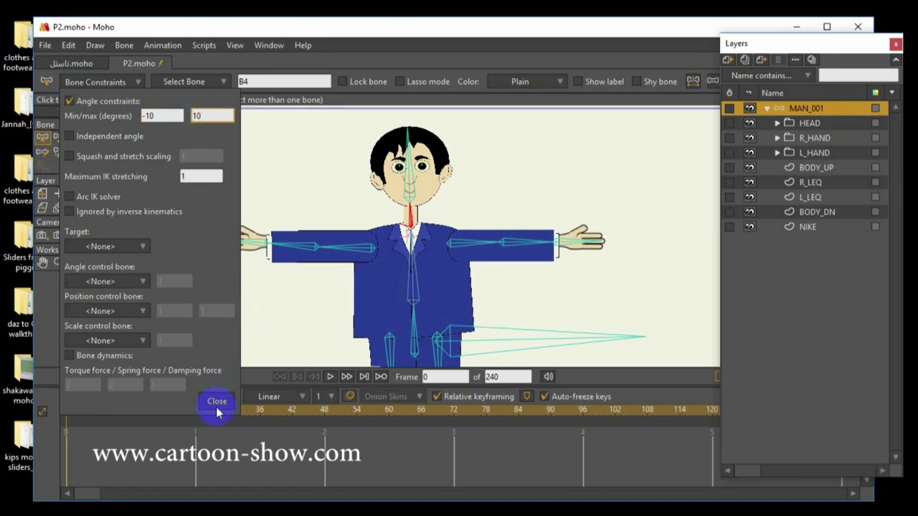
left_click(217, 401)
left_click(93, 137)
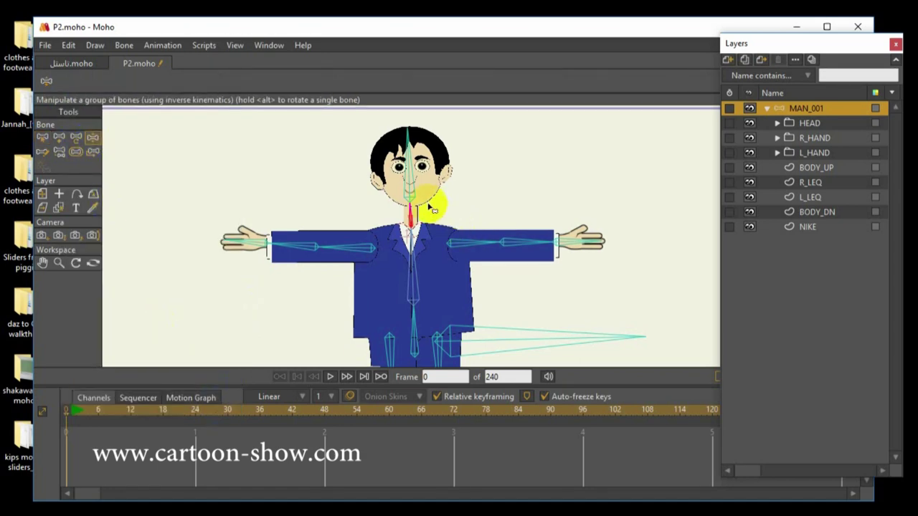
left_click_drag(410, 222, 406, 202)
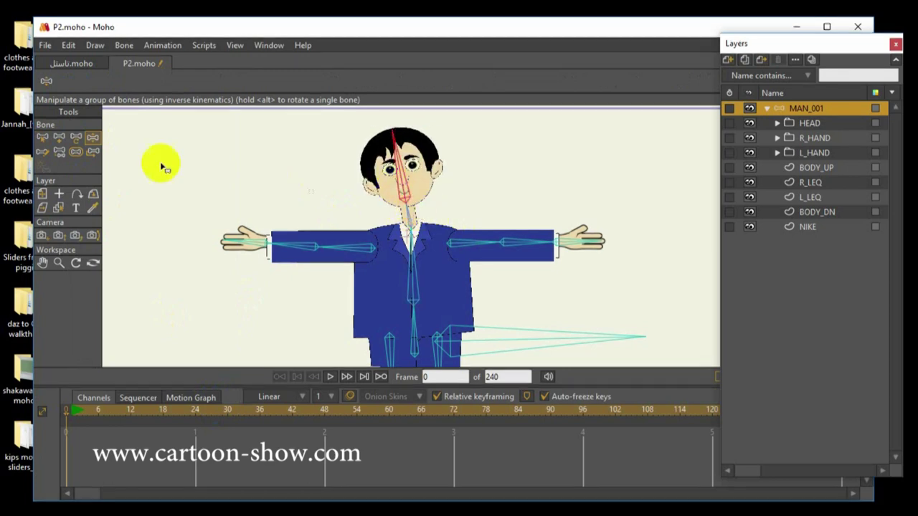
Enable angle constraints of -70 to 70 degrees on the head bone B5 and the upper-torso bone B3.
left_click(43, 142)
left_click(104, 83)
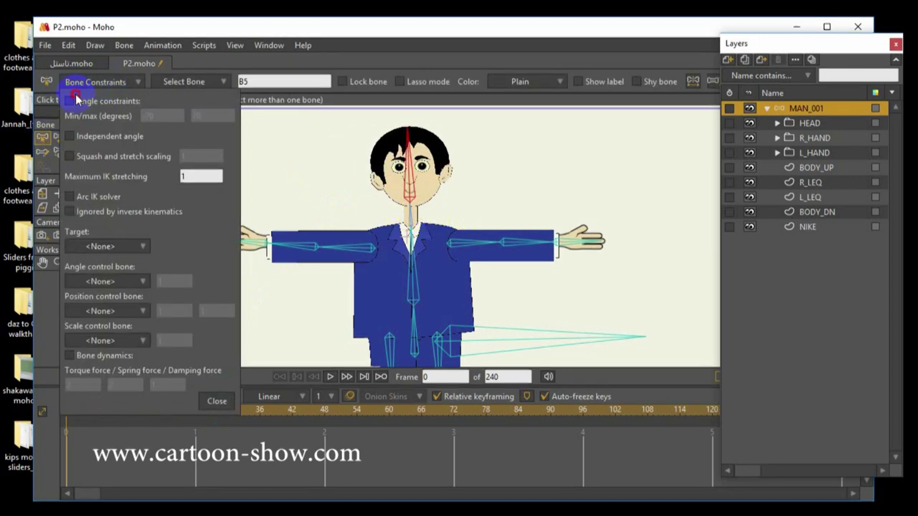
left_click(76, 100)
left_click(212, 404)
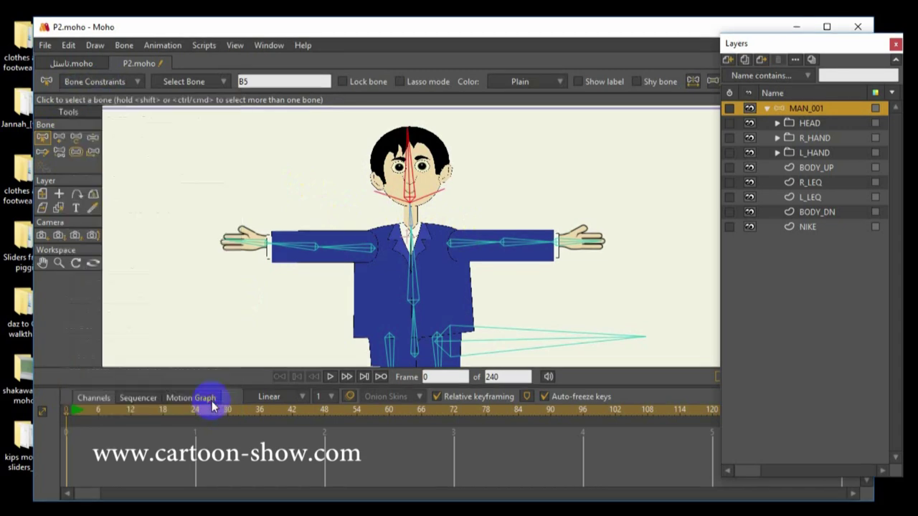
left_click(385, 272)
left_click(93, 82)
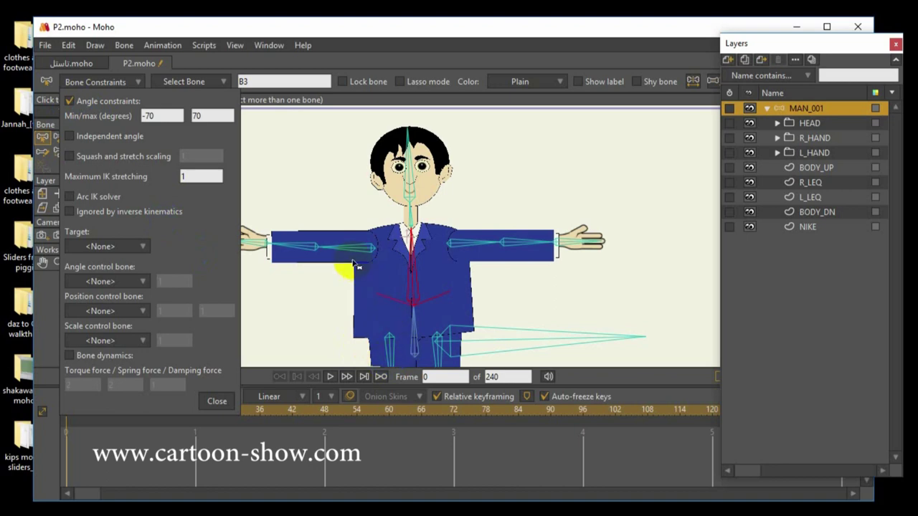
left_click(413, 336)
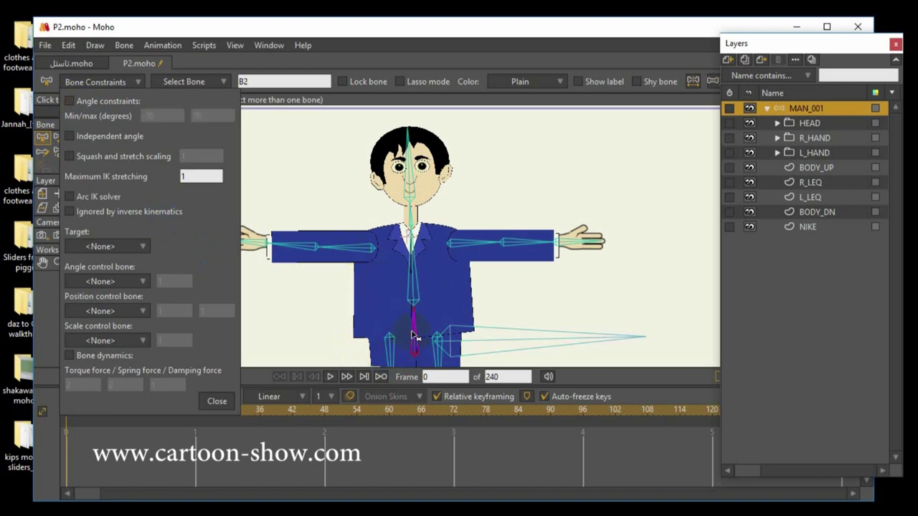
Enable angle constraints of -70 to 70 degrees on the thigh bones B12 and B15 and the shin bones B16 and B13.
scroll(414, 327, "down", 2)
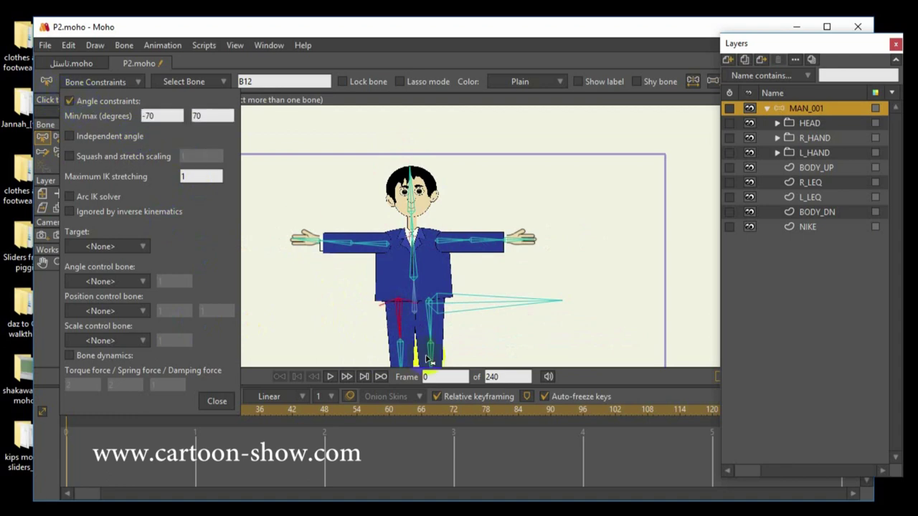
left_click(431, 328)
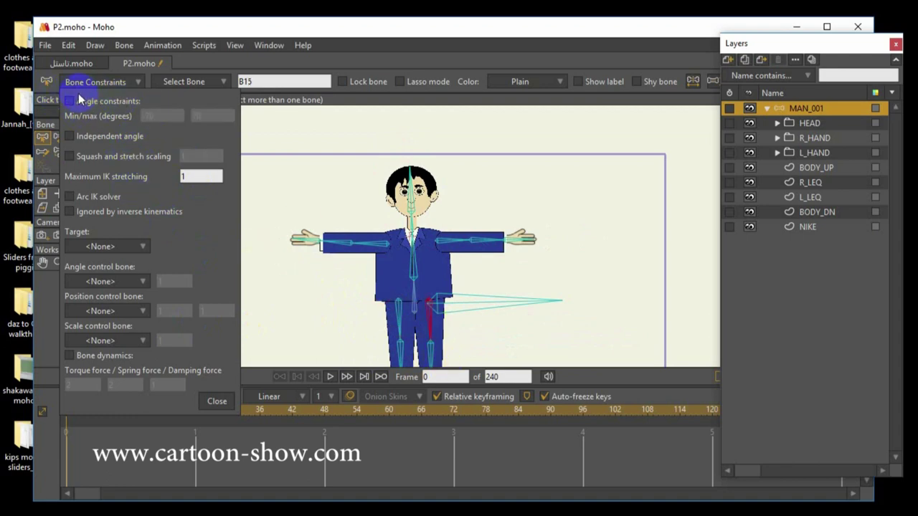
scroll(434, 298, "down", 2)
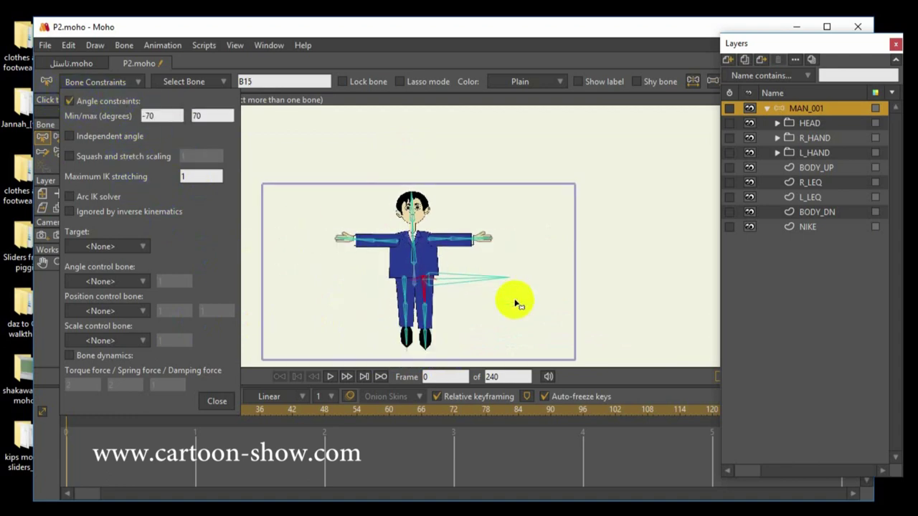
left_click(423, 319)
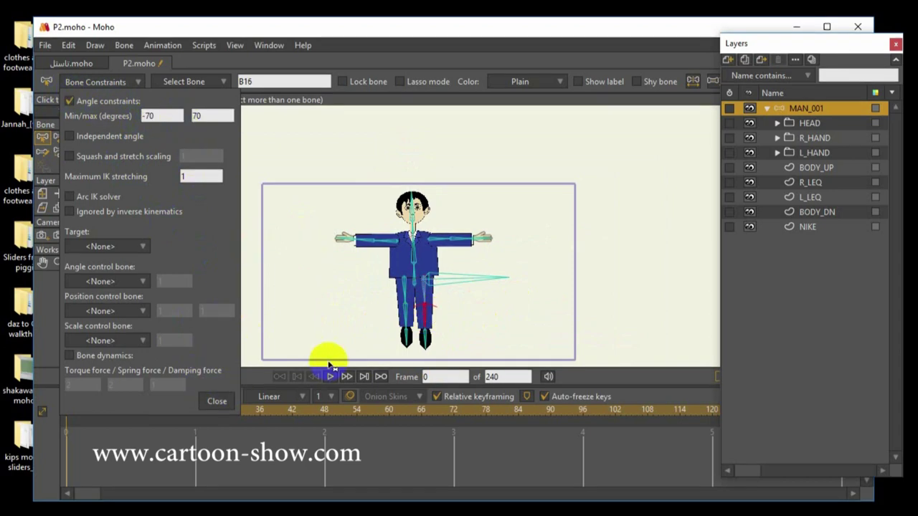
left_click(402, 313)
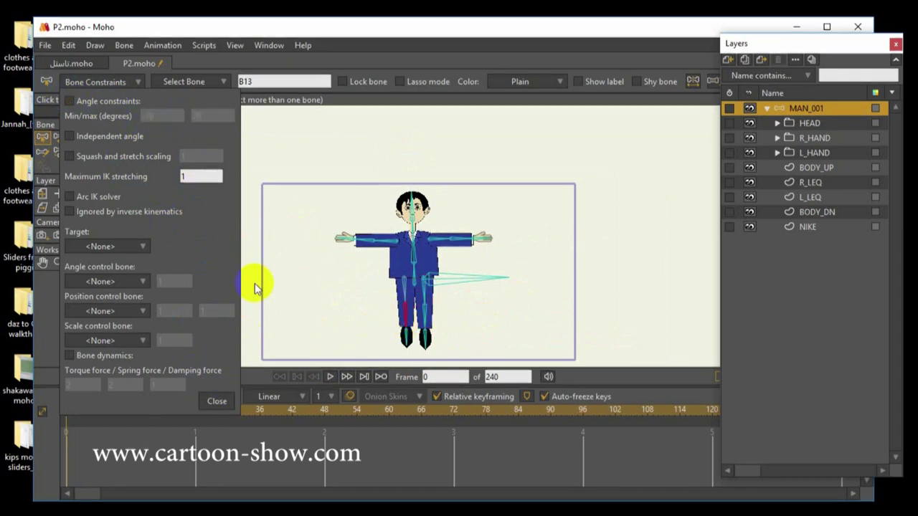
left_click(70, 101)
Select both foot bones and enable angle constraints on them with a range of -10 to 10 degrees.
left_click(435, 362)
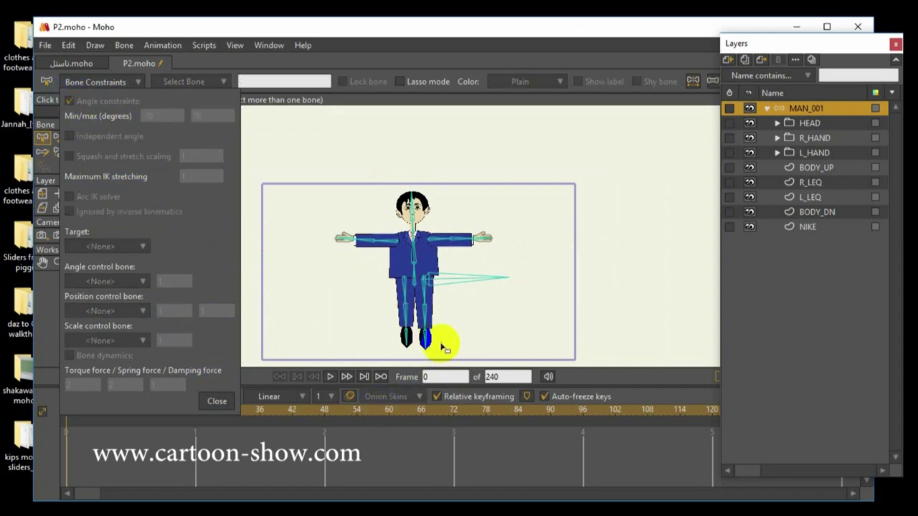
left_click(404, 345)
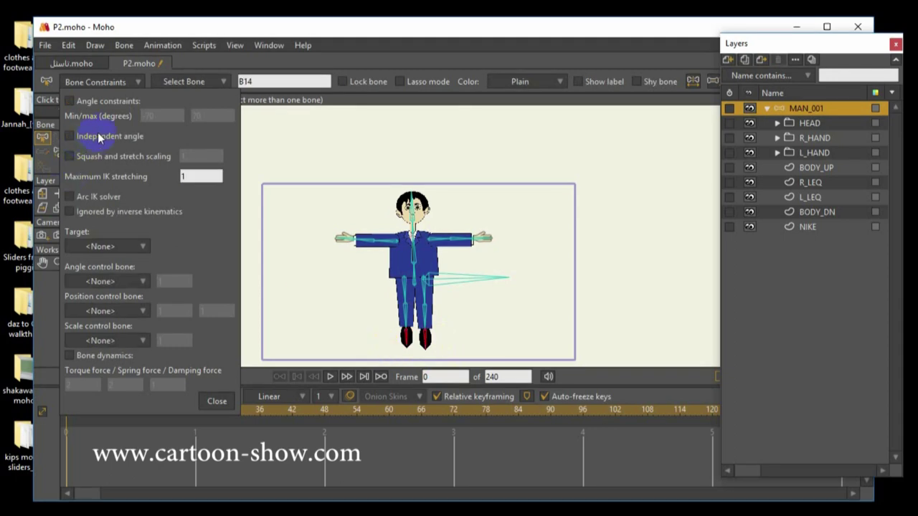
left_click(69, 101)
left_click(150, 115)
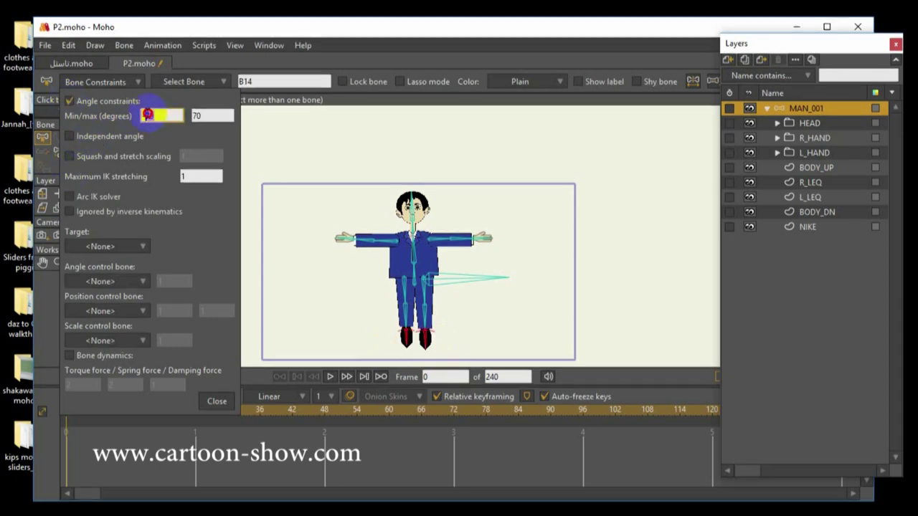
type("-10")
left_click(223, 115)
type("10")
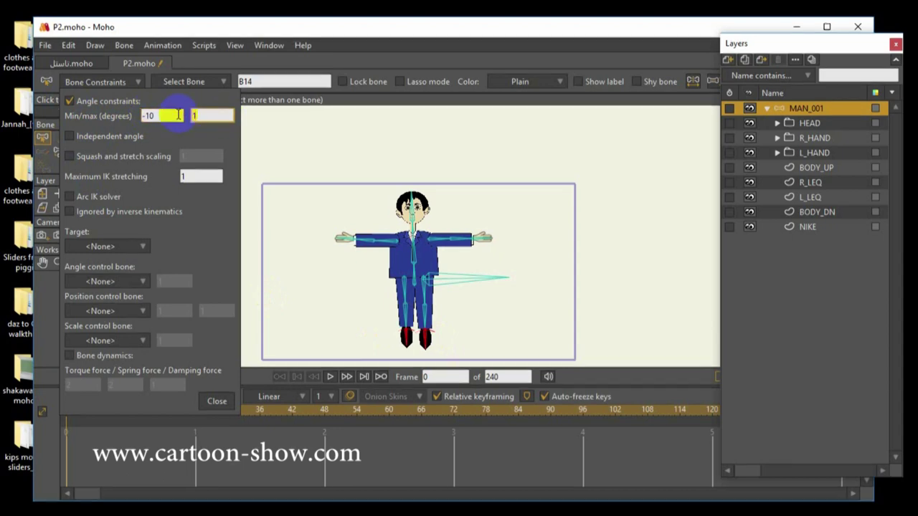
left_click(216, 401)
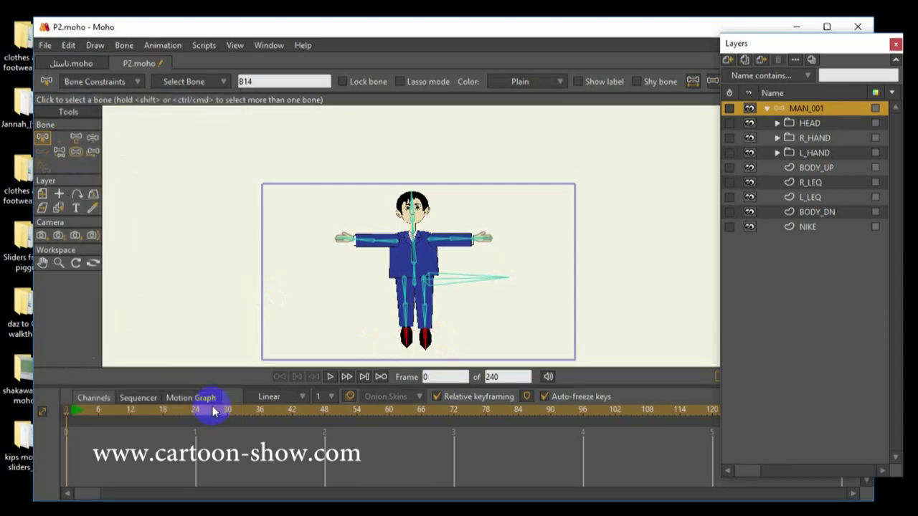
Collapse the MAN_001 bone layer so its body-part sublayers are hidden in the layer list.
left_click(43, 263)
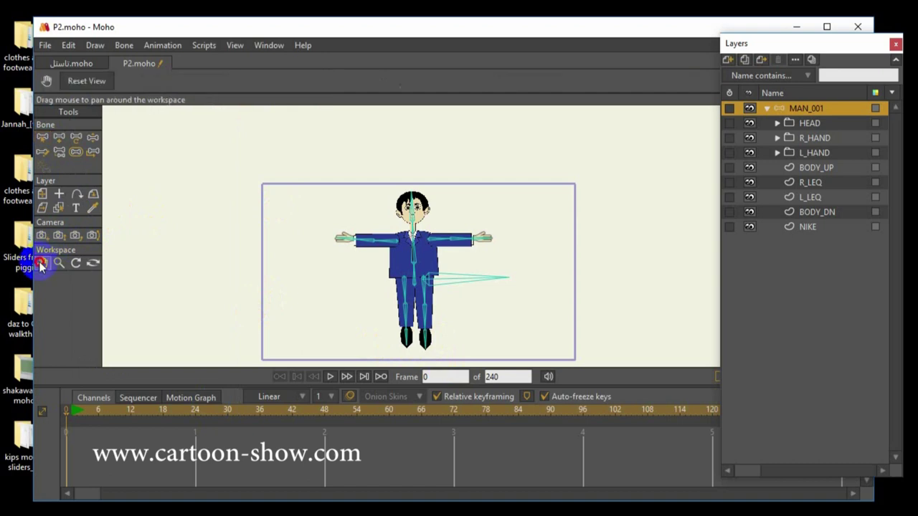
left_click_drag(241, 230, 236, 168)
scroll(243, 248, "up", 4)
scroll(253, 193, "down", 2)
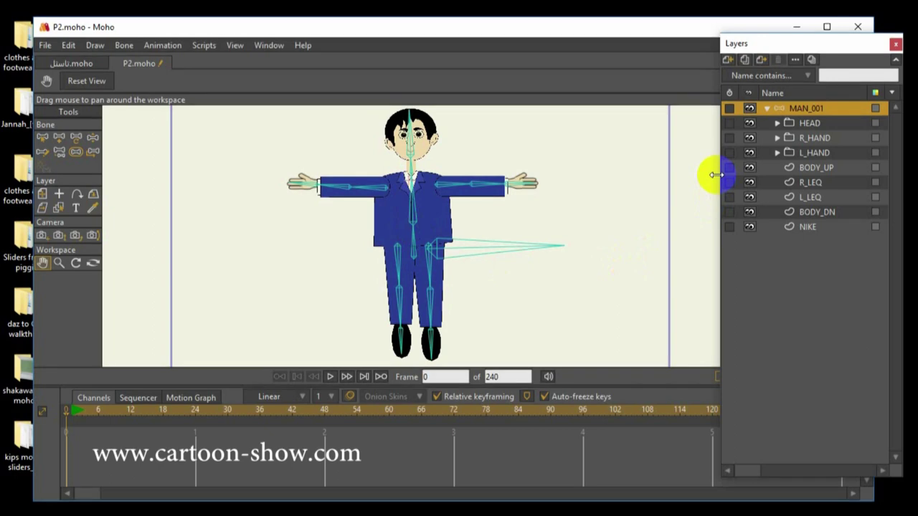
left_click(766, 108)
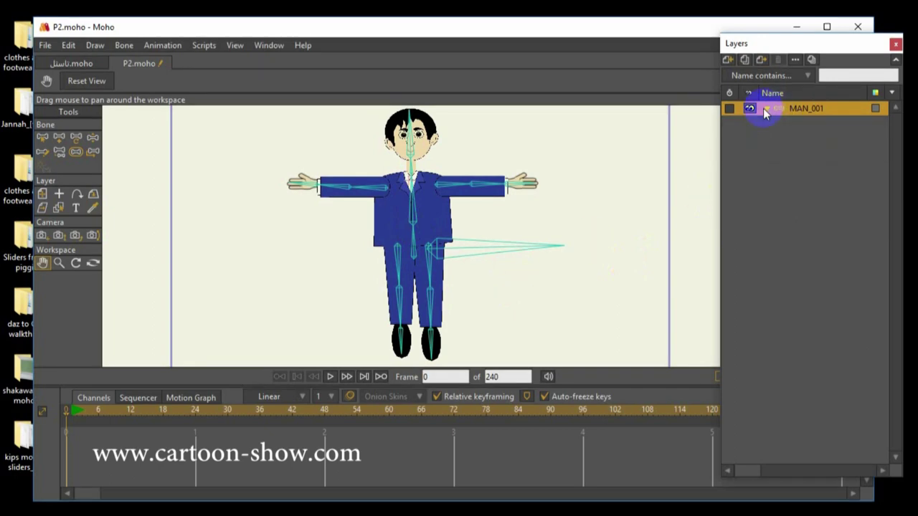
Test the right leg's constrained motion by bending its shin with Manipulate Bones.
scroll(316, 208, "up", 5)
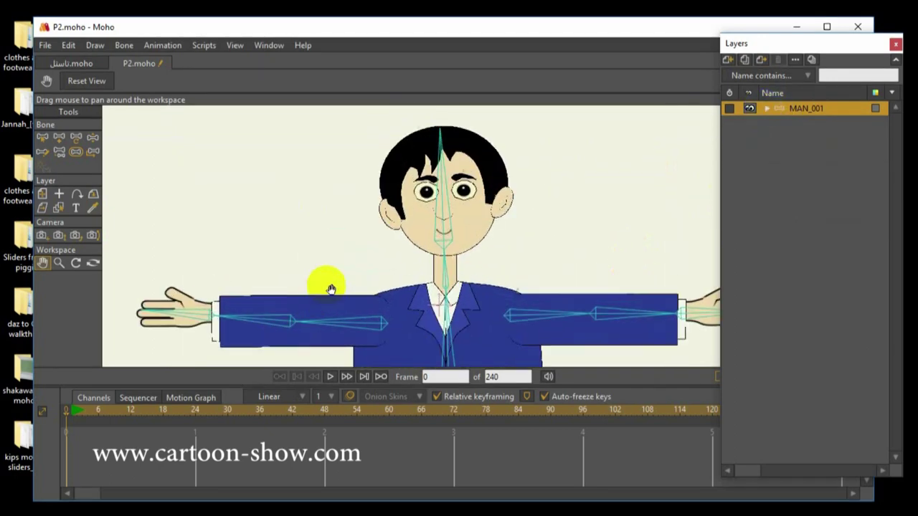
scroll(366, 262, "up", 4)
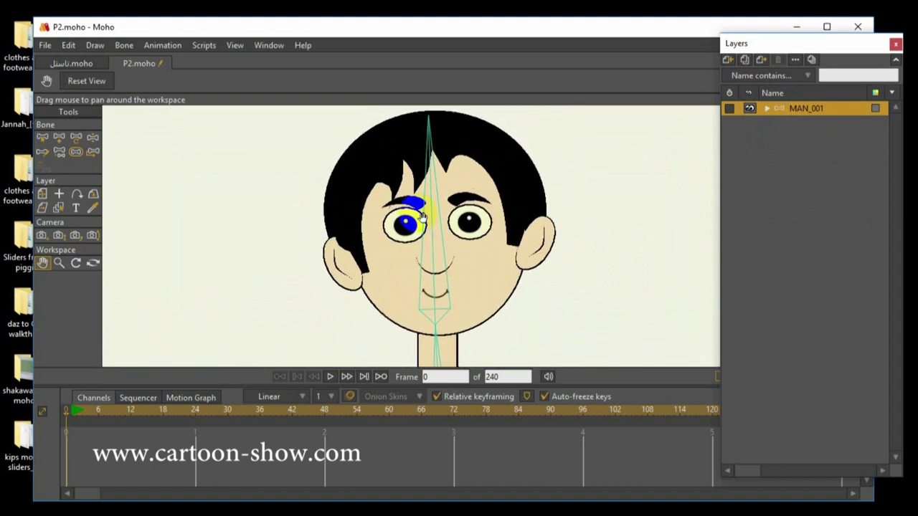
scroll(373, 272, "down", 7)
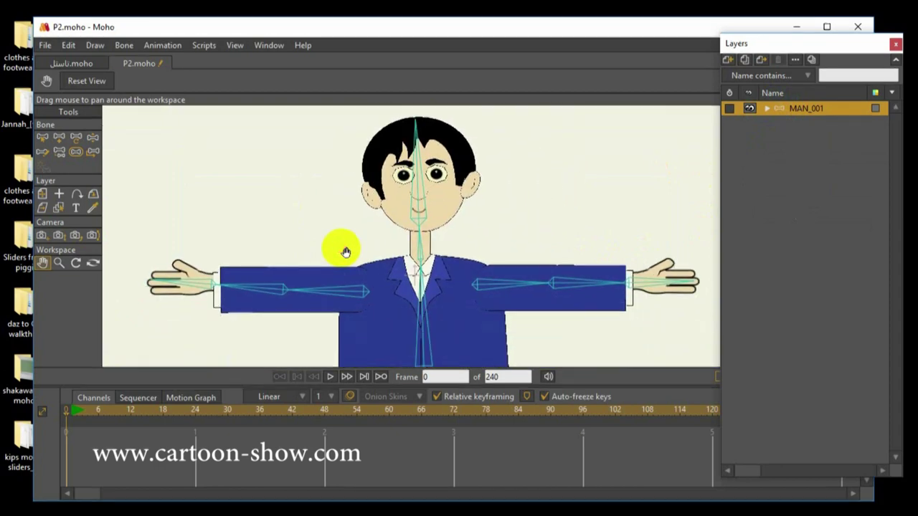
left_click_drag(353, 242, 348, 205)
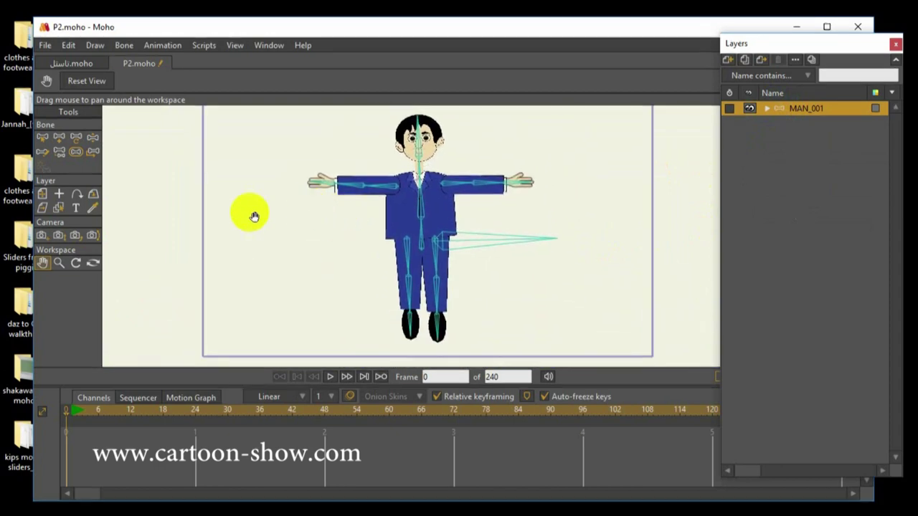
left_click(92, 137)
left_click(423, 305)
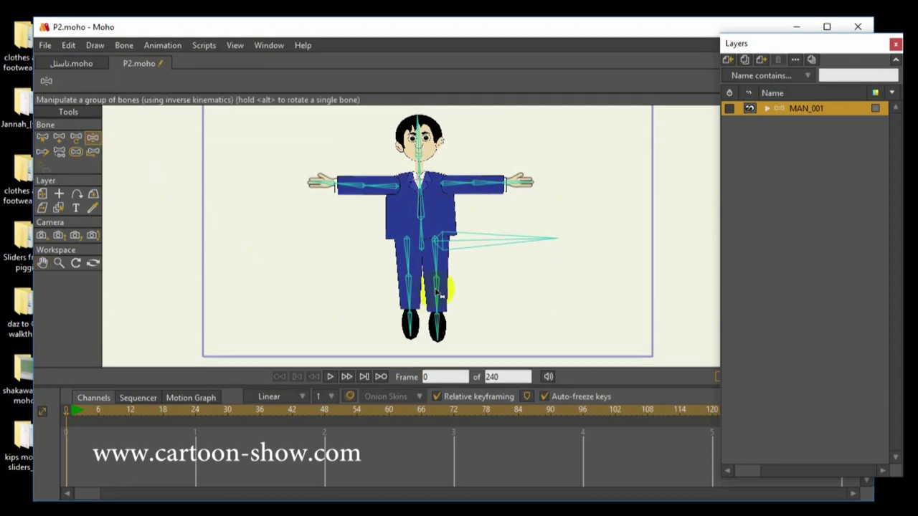
left_click_drag(420, 299, 369, 242)
scroll(368, 266, "up", 5)
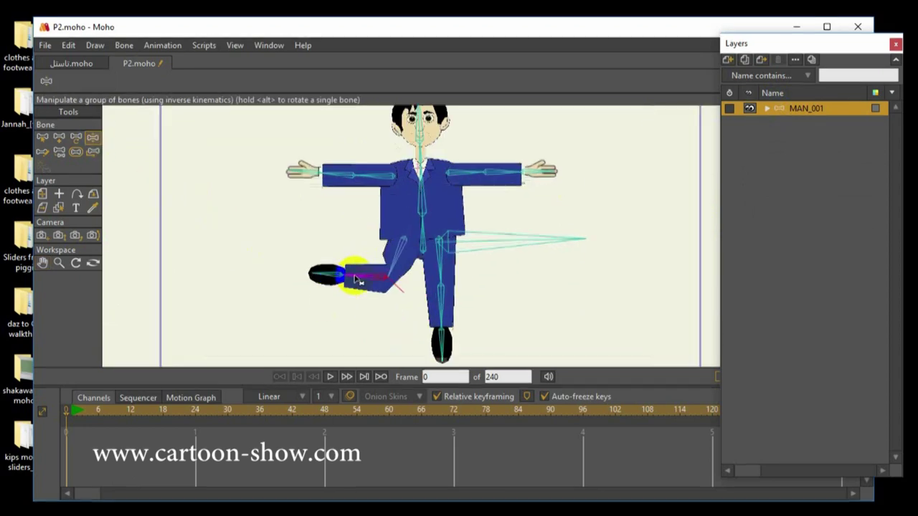
Inspect the right knee's deformation up close by swinging the shin bone outward with Manipulate Bones.
left_click(42, 262)
left_click_drag(171, 300, 242, 117)
left_click_drag(313, 272, 289, 280)
left_click(93, 137)
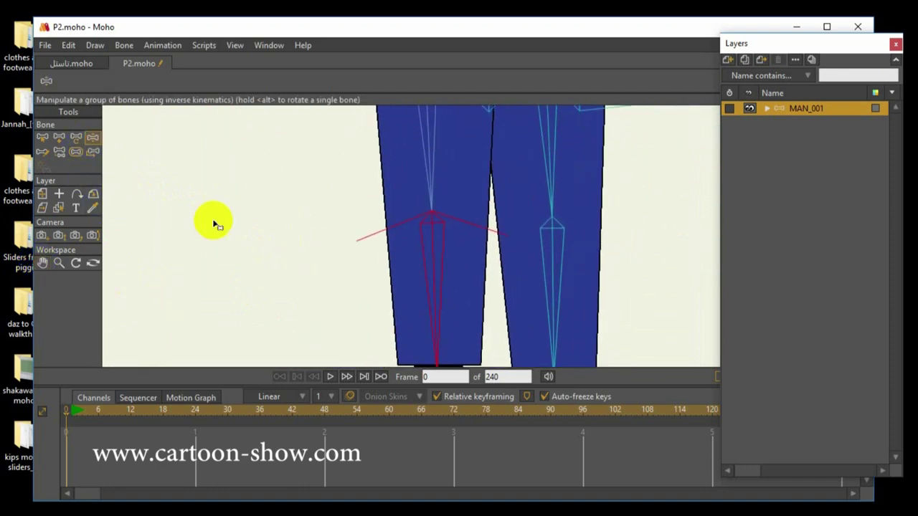
left_click_drag(441, 310, 273, 142)
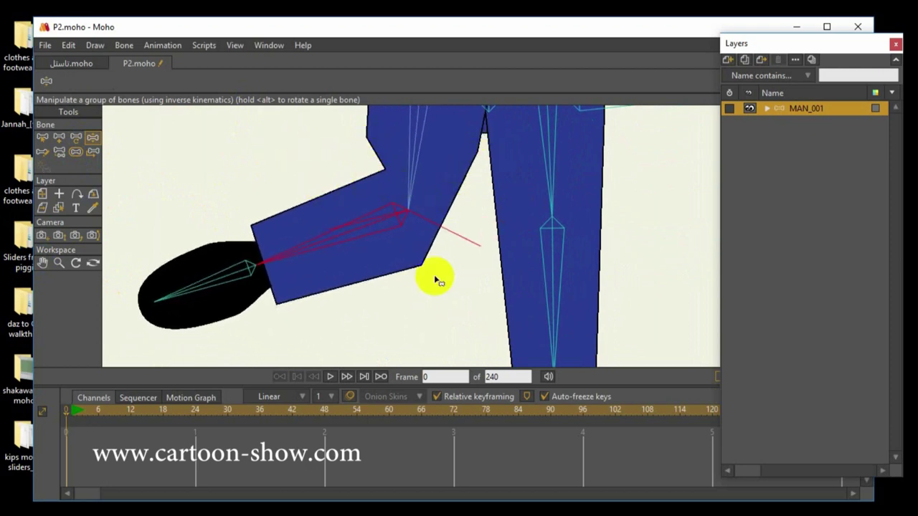
left_click(42, 137)
scroll(286, 198, "down", 5)
left_click(43, 262)
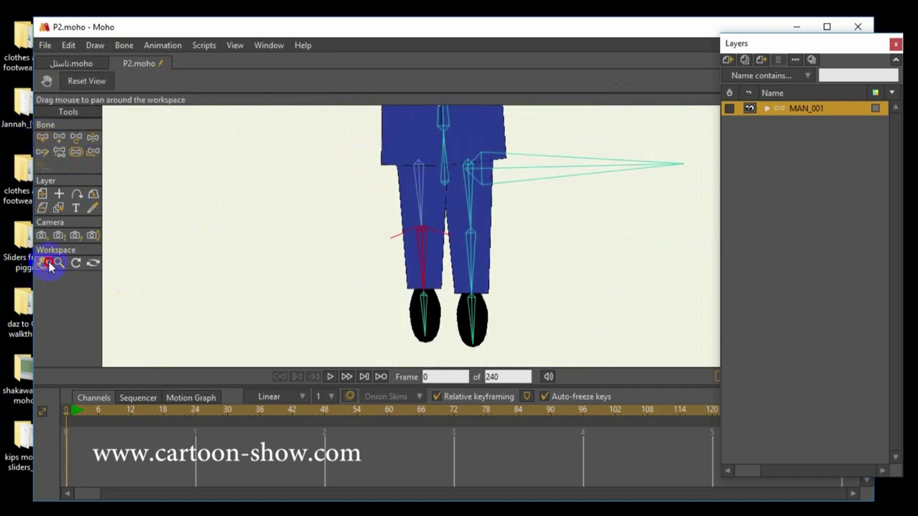
left_click_drag(328, 232, 319, 277)
scroll(322, 244, "down", 3)
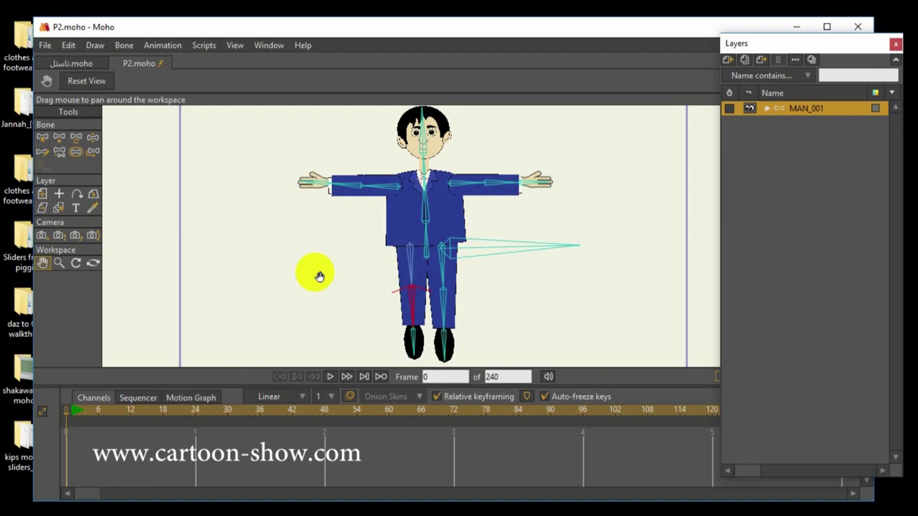